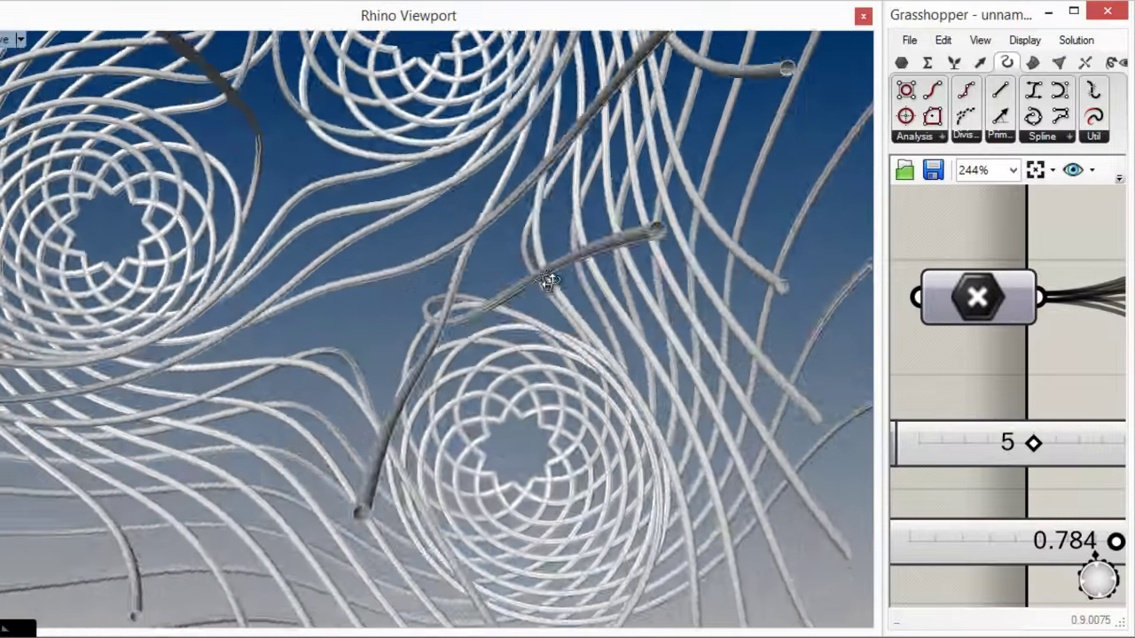
- Set the existing definition's point parameter to a single point picked in the viewport and inspect the woven form
scroll(505, 405, down, 8)
right_drag(471, 293, 487, 425)
scroll(441, 319, up, 3)
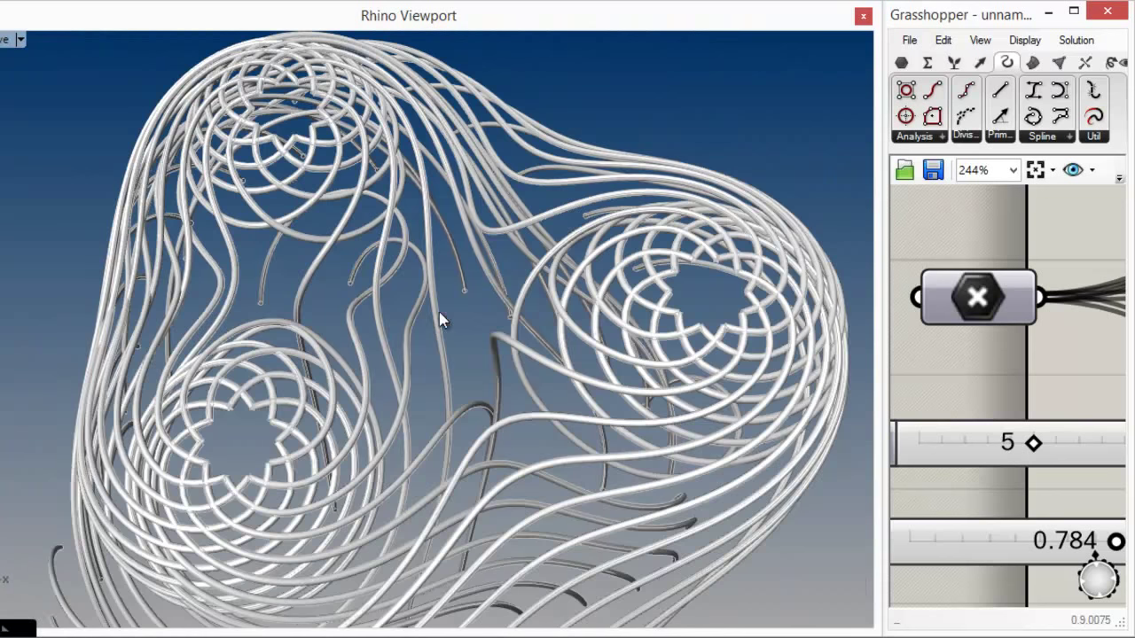
right_click(982, 302)
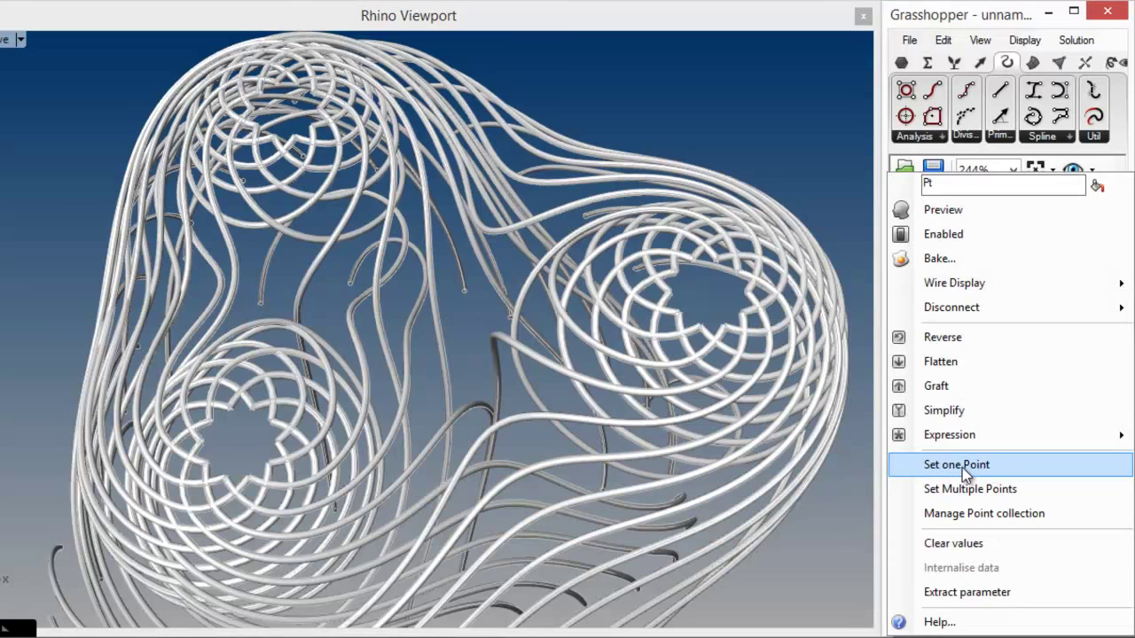
click(959, 467)
click(373, 382)
right_drag(421, 448, 486, 263)
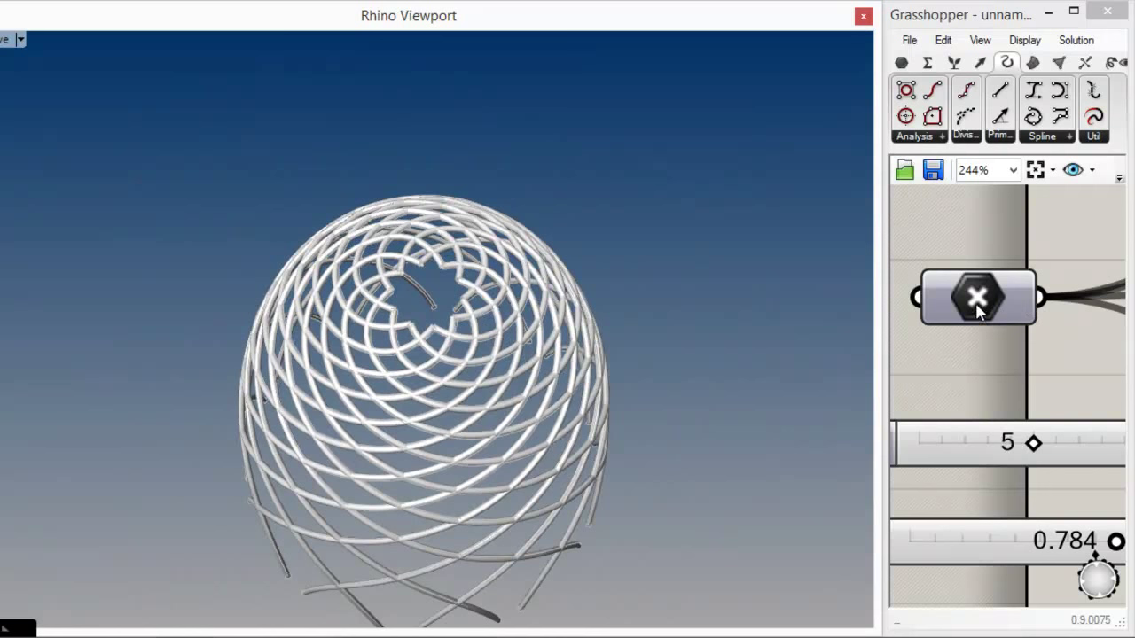
click(954, 364)
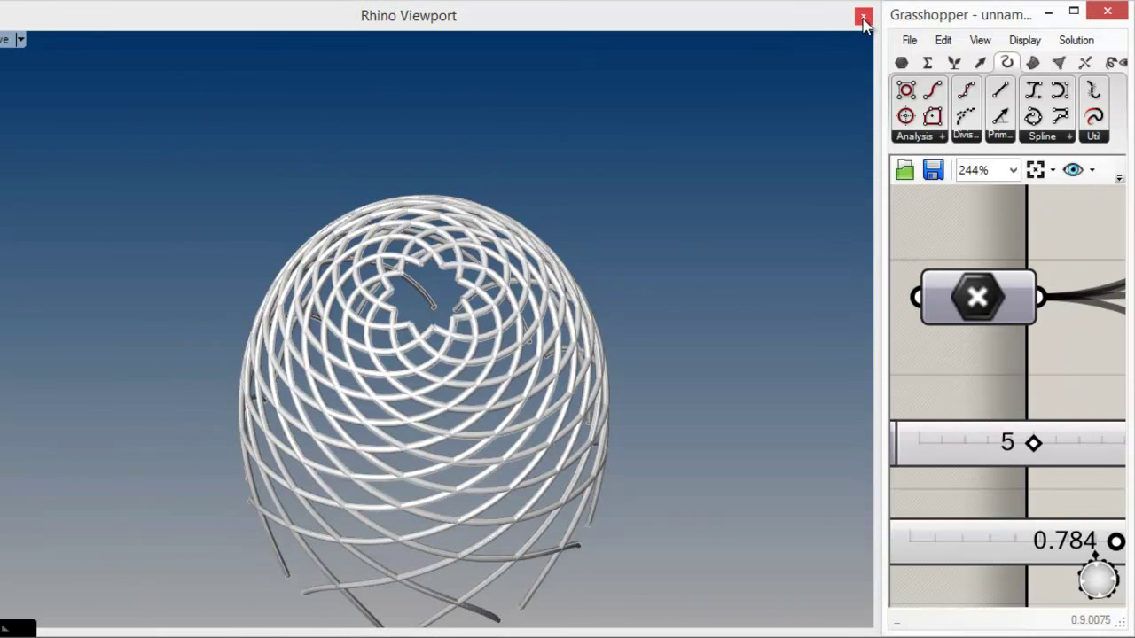
- Close the floating Rhino viewport and arrange Rhino and Grasshopper side by side with the existing definition in view
click(863, 17)
drag(177, 7, 0, 144)
drag(991, 19, 1128, 177)
scroll(856, 329, down, 6)
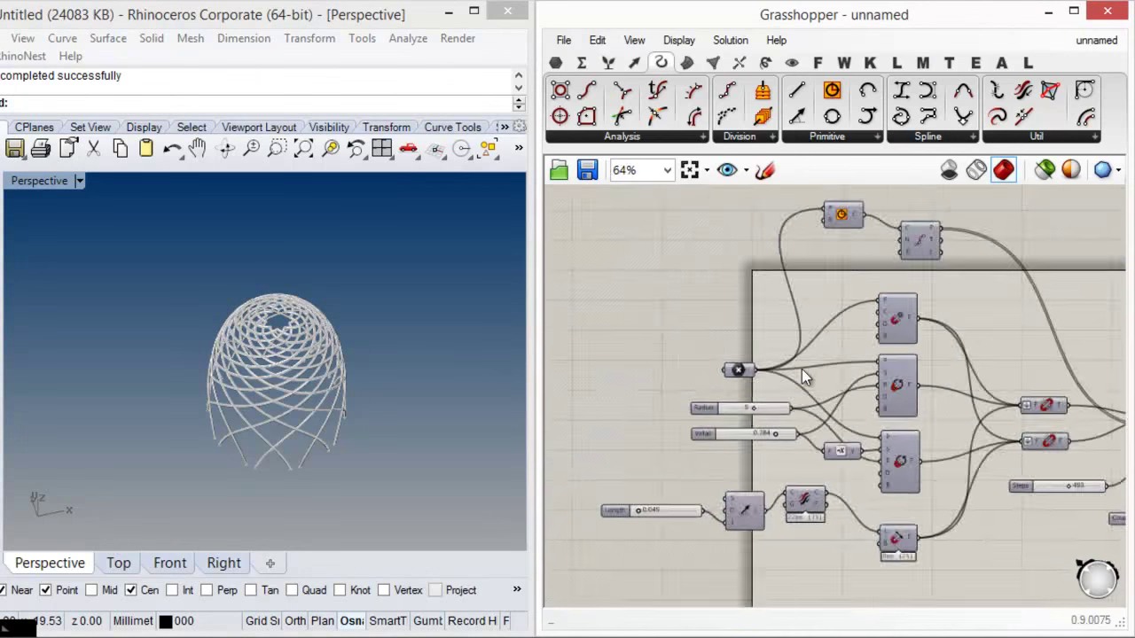
right_drag(864, 381, 839, 349)
- Start a new Grasshopper definition and place a Point Charge component on the canvas
click(563, 40)
click(591, 64)
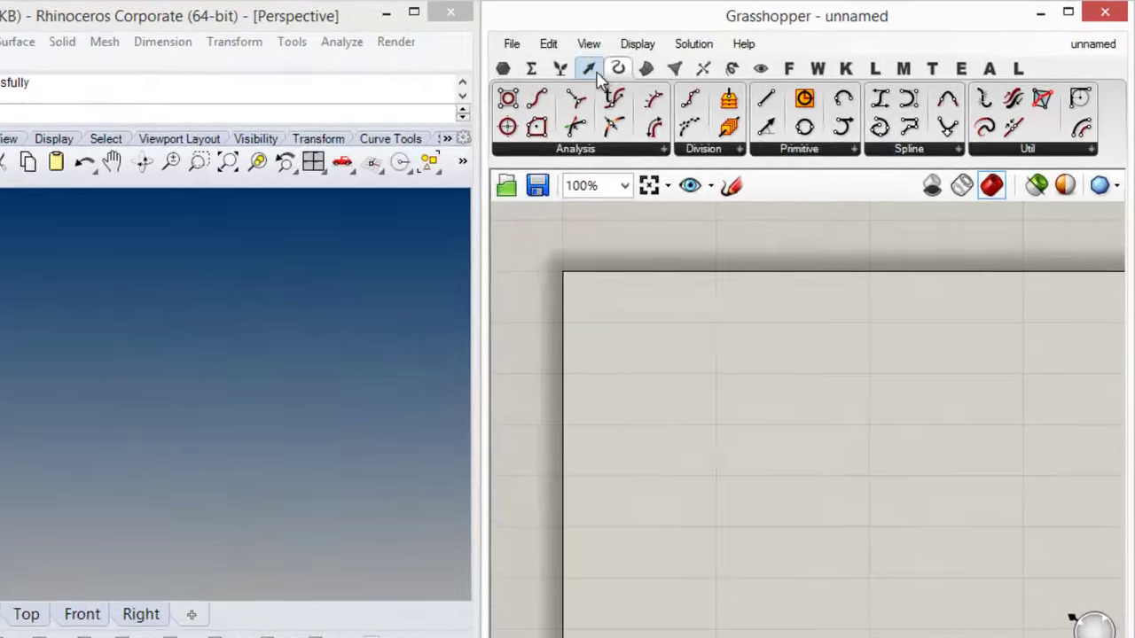
click(636, 63)
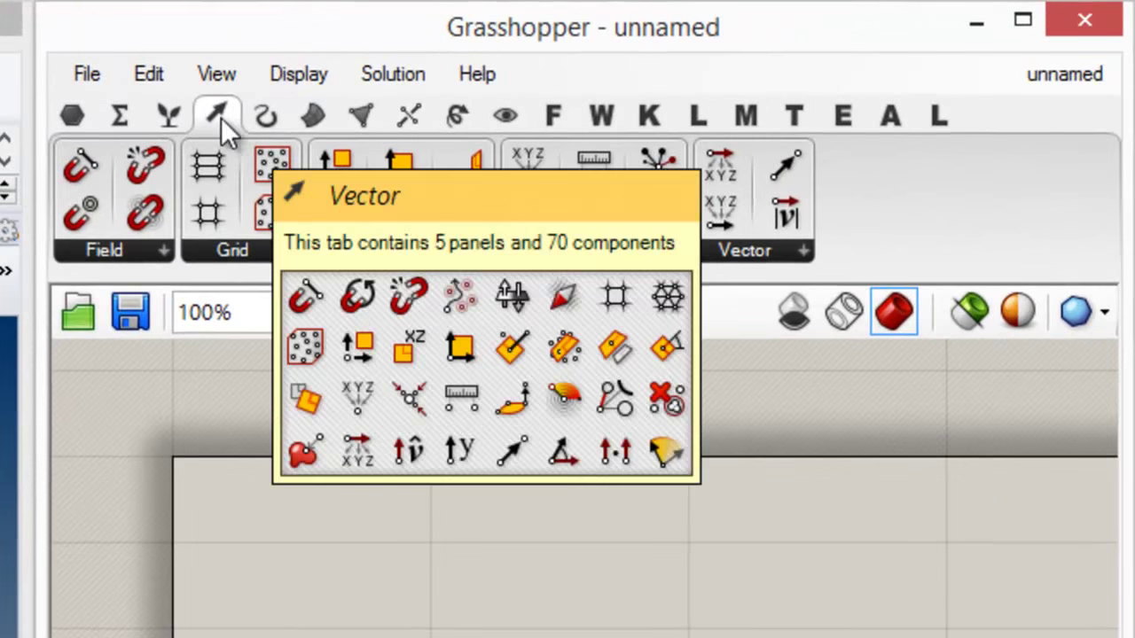
click(118, 255)
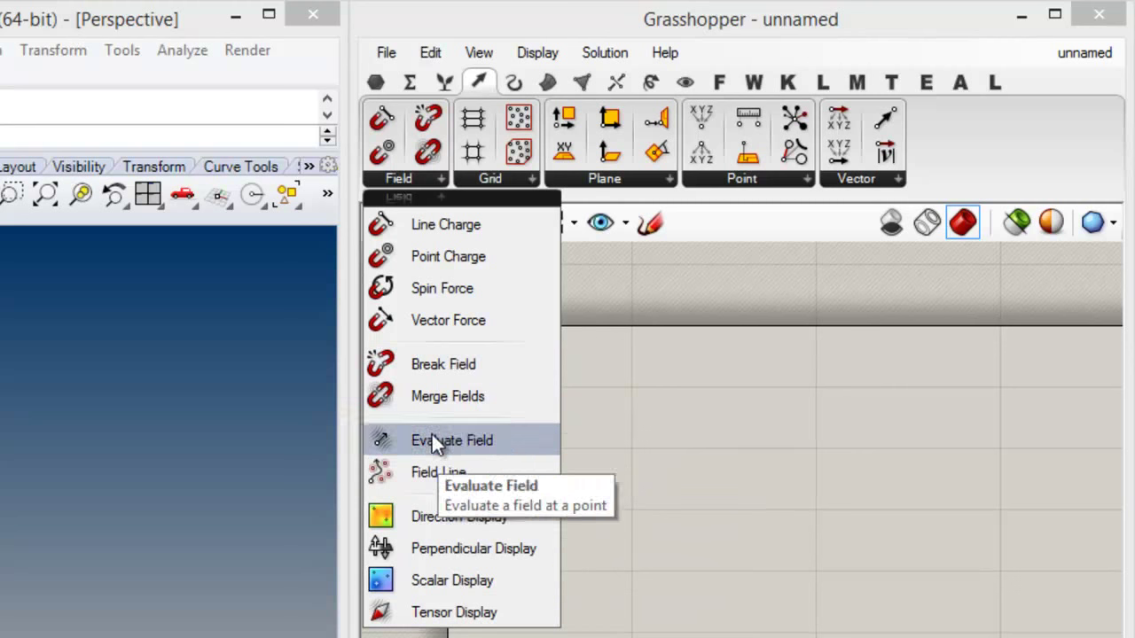
drag(448, 256, 687, 445)
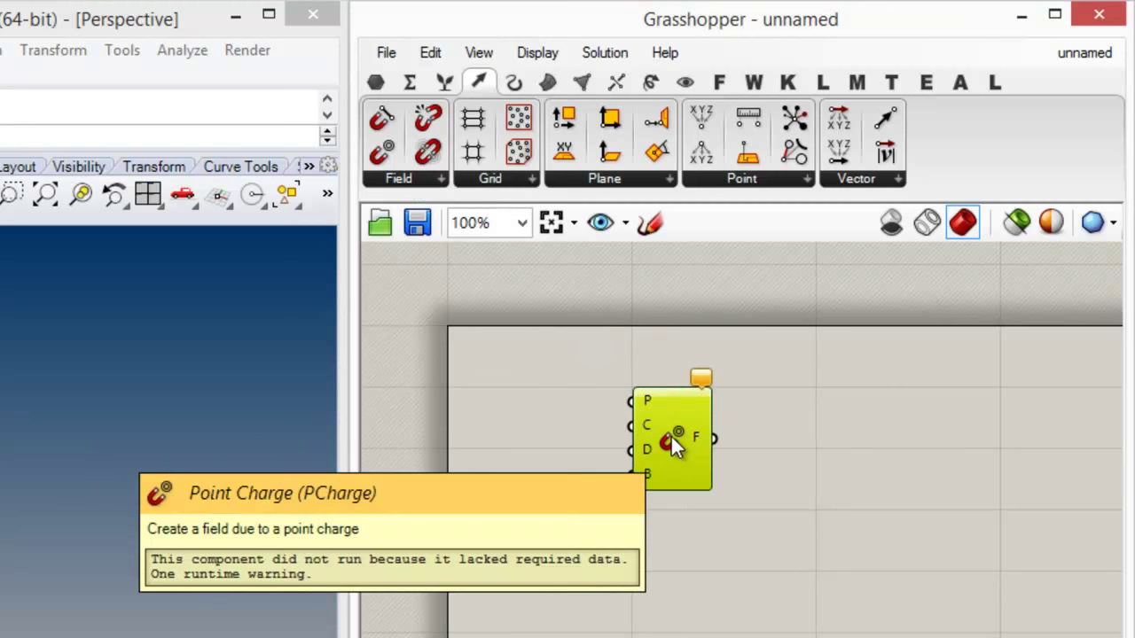
- Reposition the Point Charge component slightly and add a Point parameter beside it on its input side
click(426, 180)
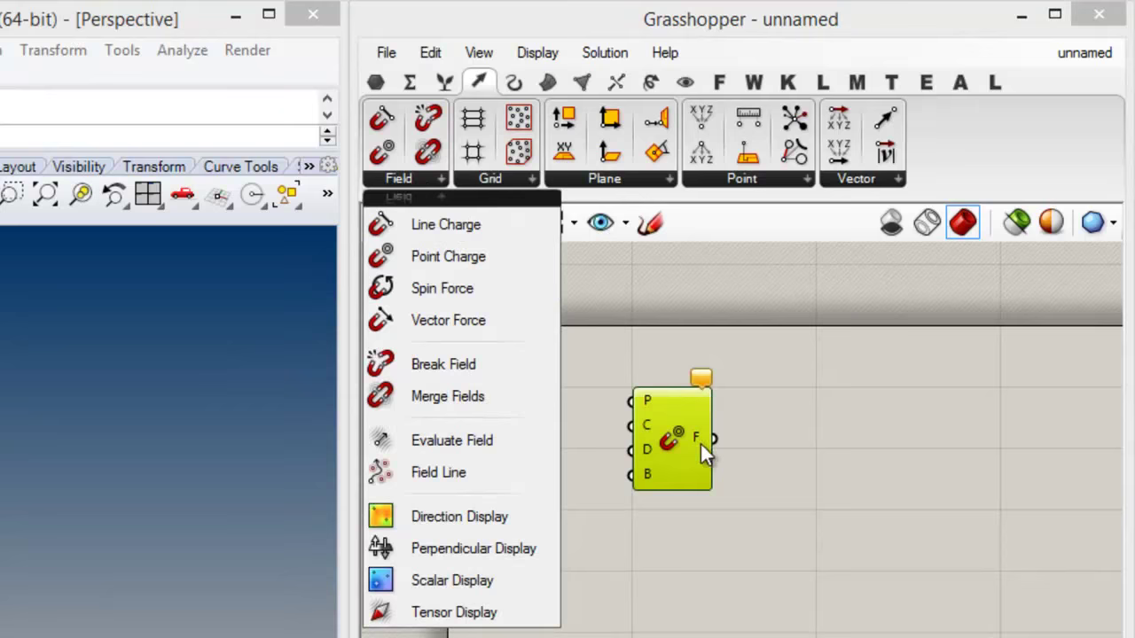
click(608, 431)
mouse_move(638, 422)
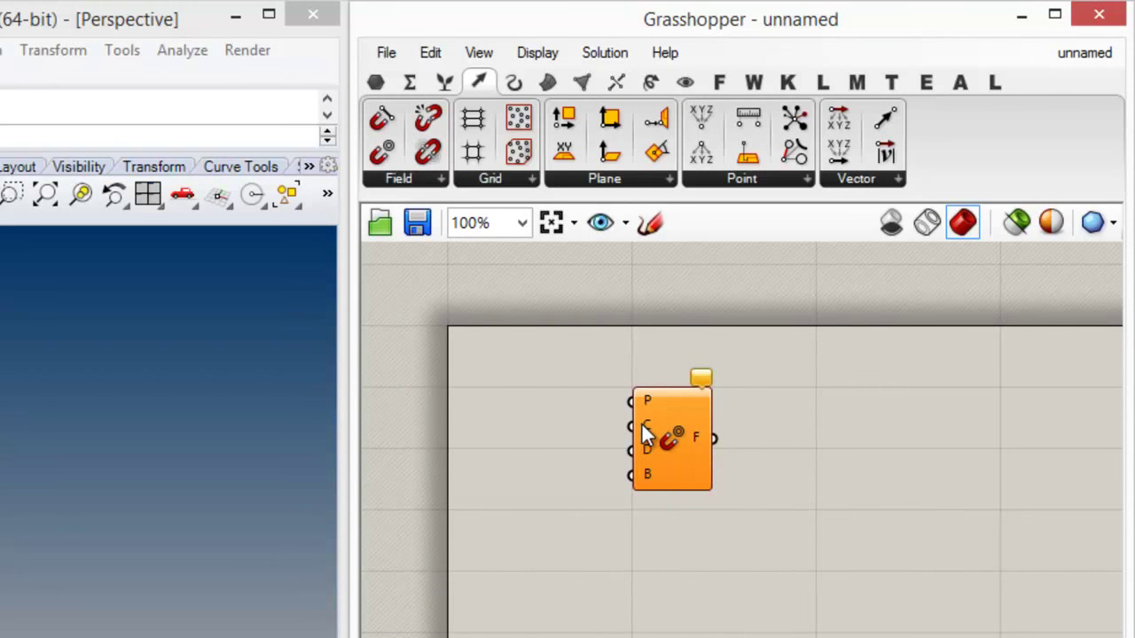
drag(657, 431, 682, 424)
mouse_move(676, 413)
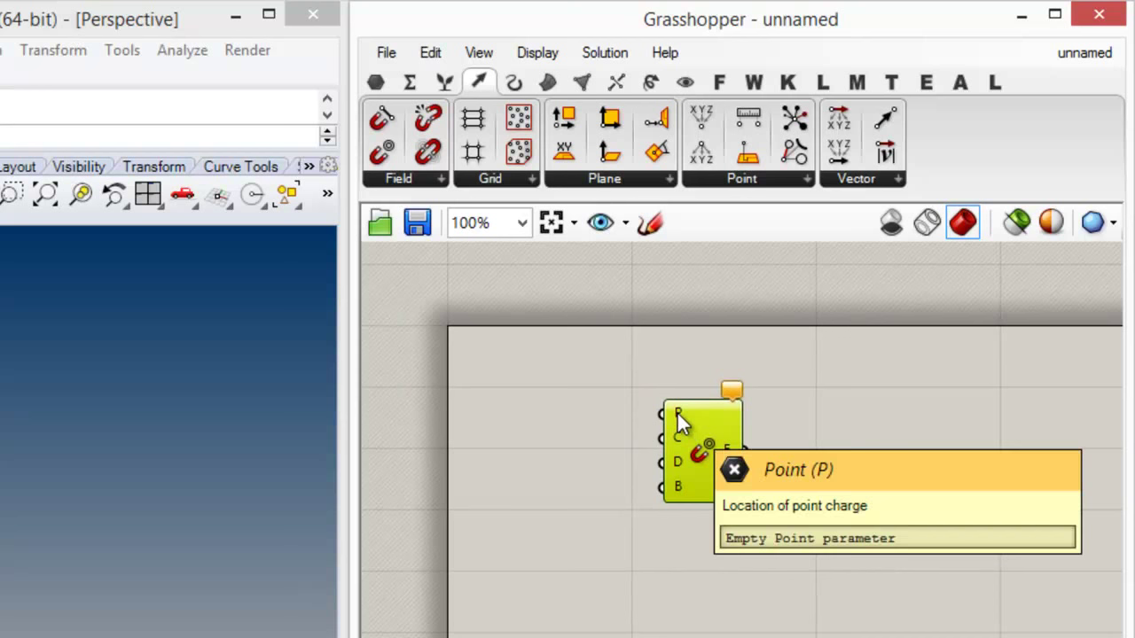
click(377, 84)
drag(383, 118, 539, 411)
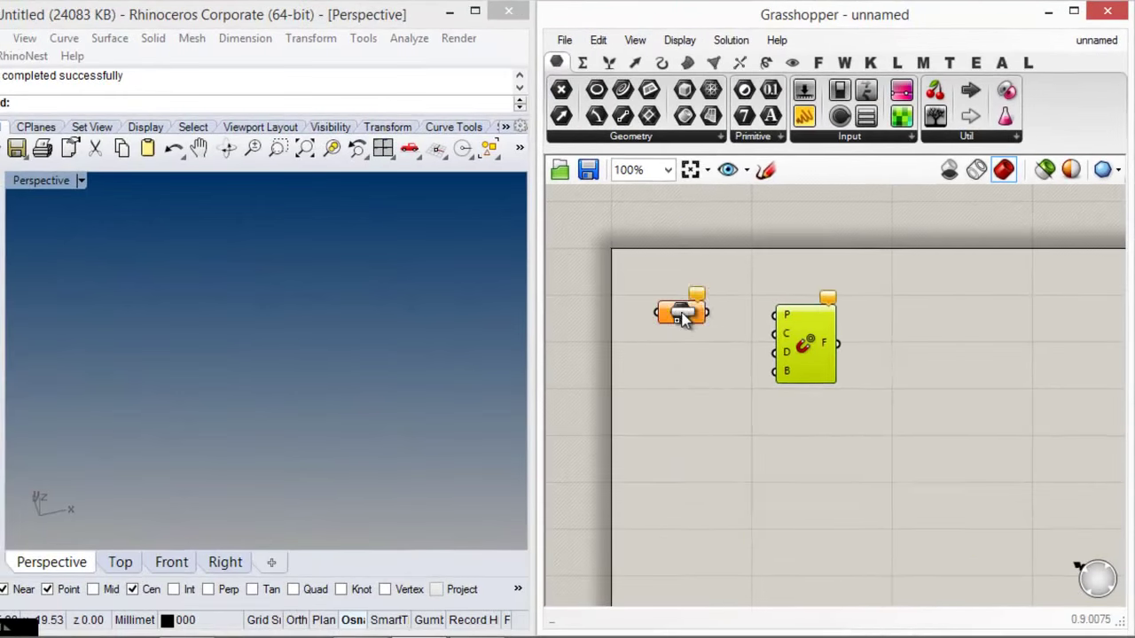
- Assign multiple points to the Point parameter by picking three locations in a triangle in the Perspective viewport
right_click(682, 318)
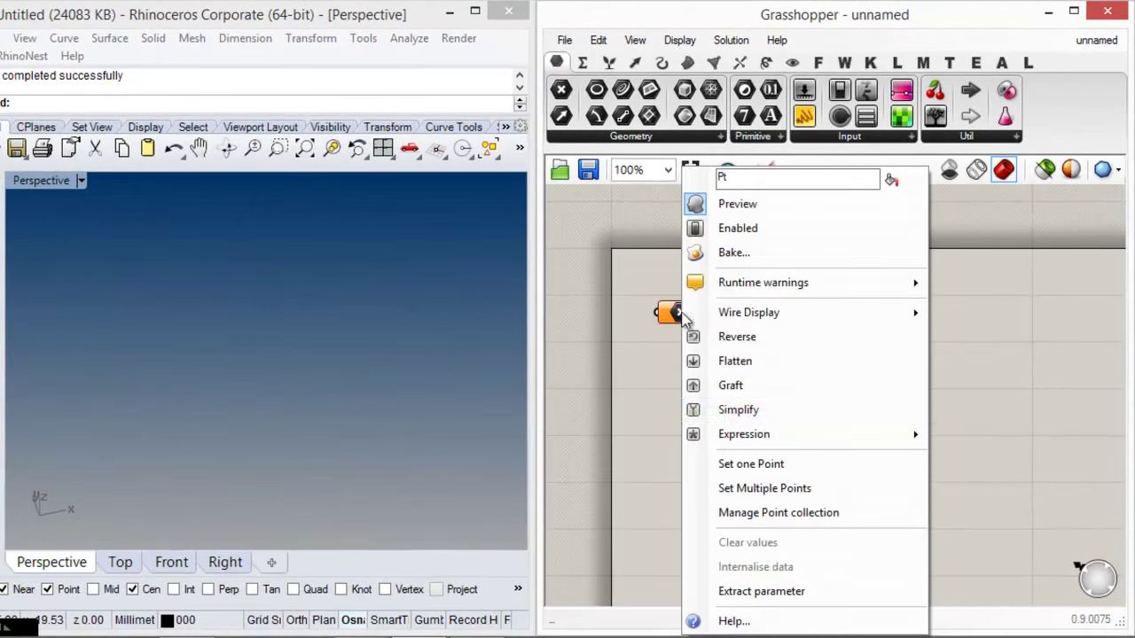
click(756, 466)
click(246, 408)
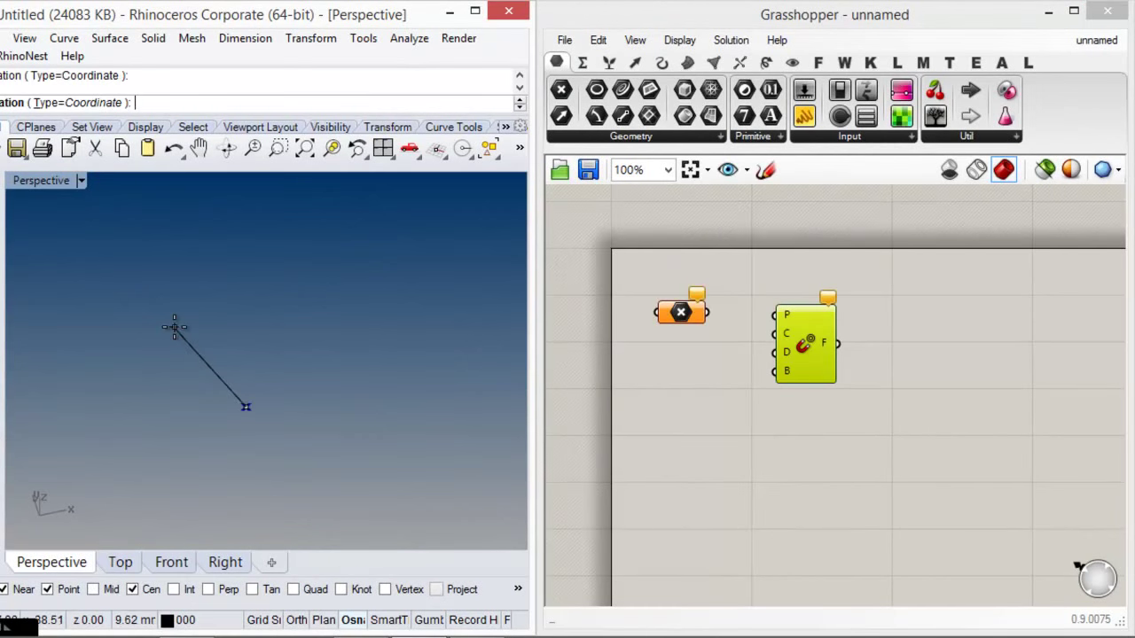
click(176, 328)
key(Return)
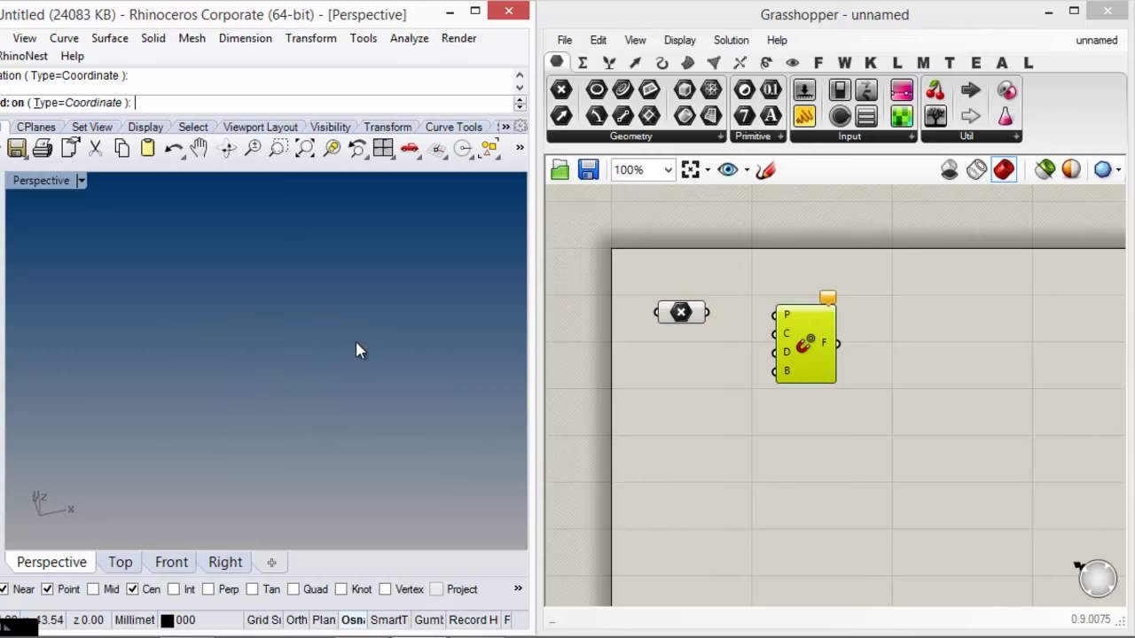
- Connect the Point parameter to Point Charge's P input and move the component lower, away from the parameter
drag(709, 312, 778, 316)
drag(810, 346, 817, 364)
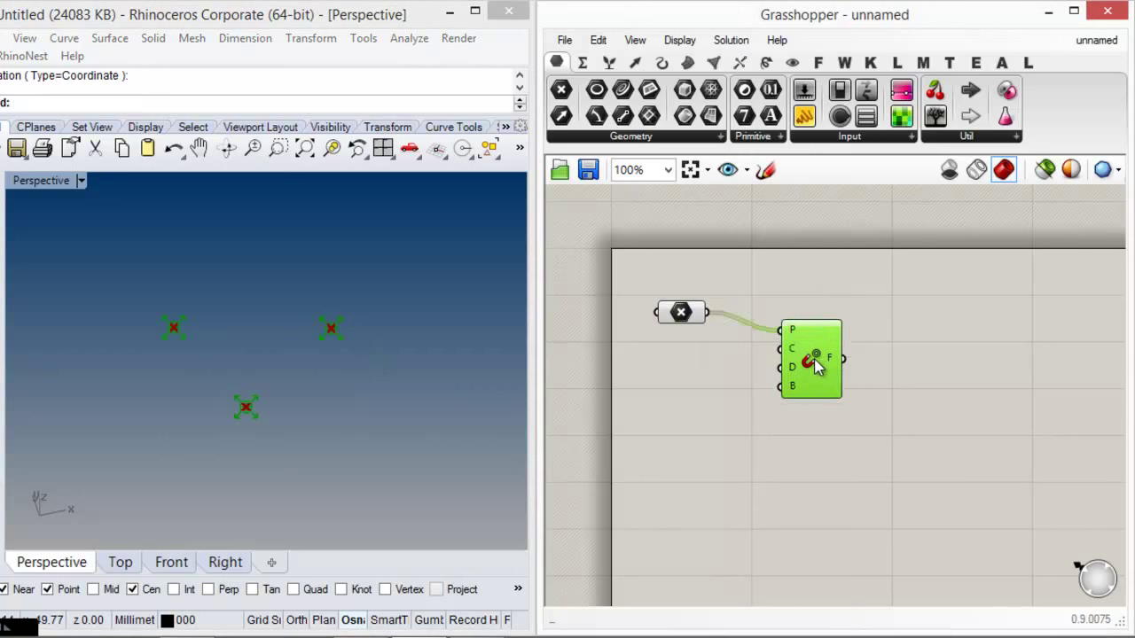
click(819, 297)
right_drag(234, 339, 309, 367)
scroll(312, 364, up, 6)
scroll(408, 366, down, 5)
drag(818, 376, 806, 364)
click(806, 268)
click(411, 369)
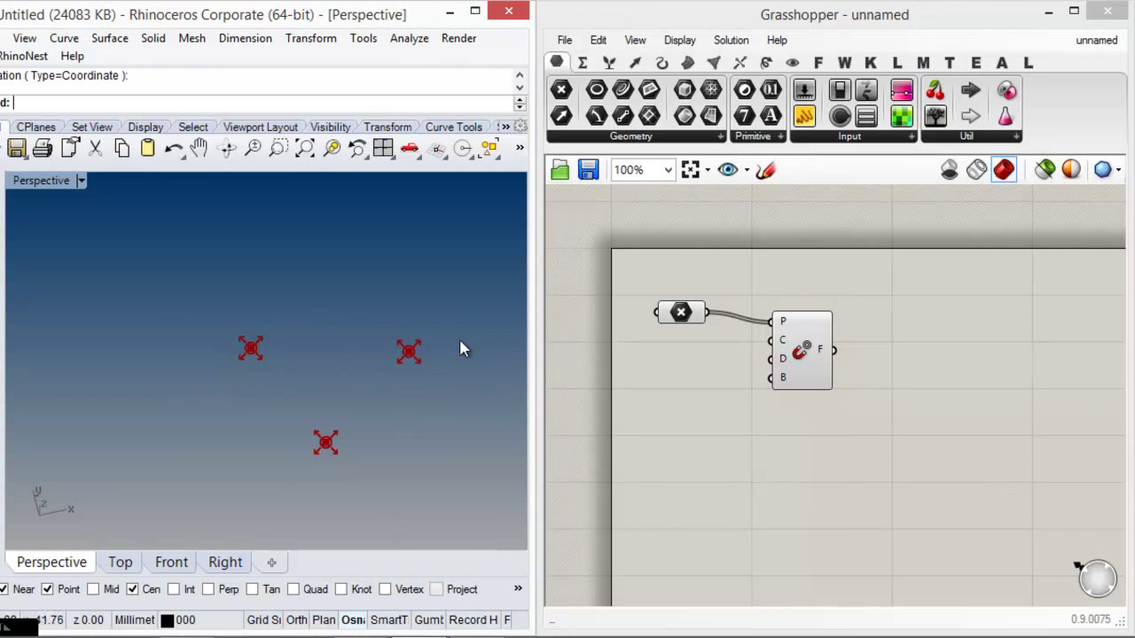
drag(803, 352, 832, 389)
click(768, 263)
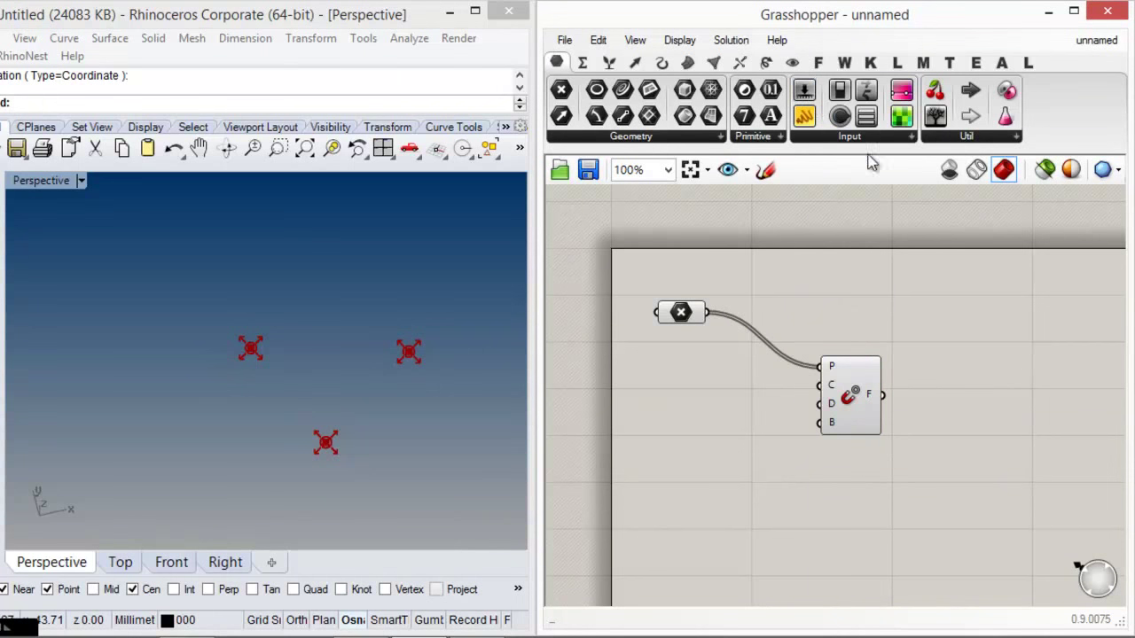
- Add a 0.250 number slider and feed it through a Negative component into Point Charge's C input
drag(804, 92, 633, 390)
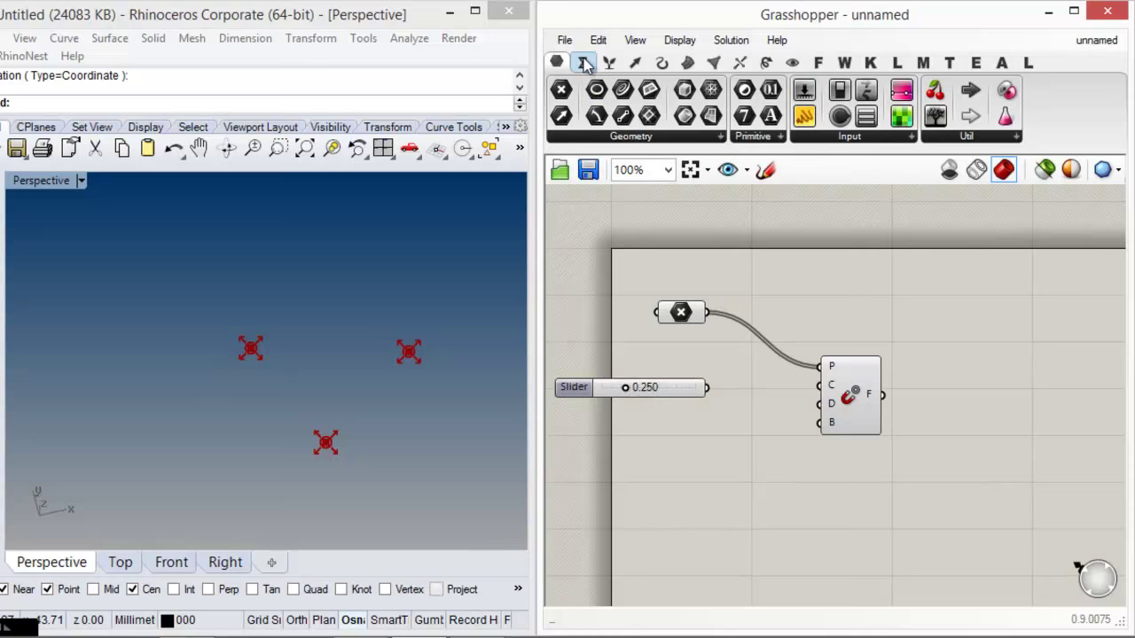
click(583, 62)
click(691, 140)
drag(801, 199, 820, 385)
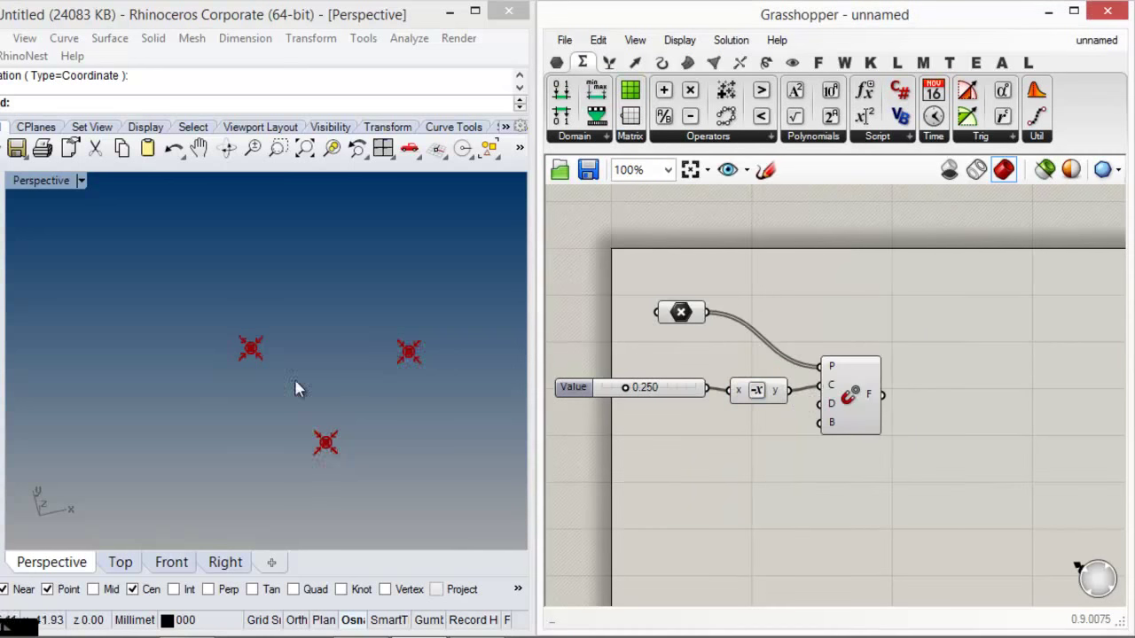
scroll(414, 366, up, 10)
scroll(413, 361, down, 14)
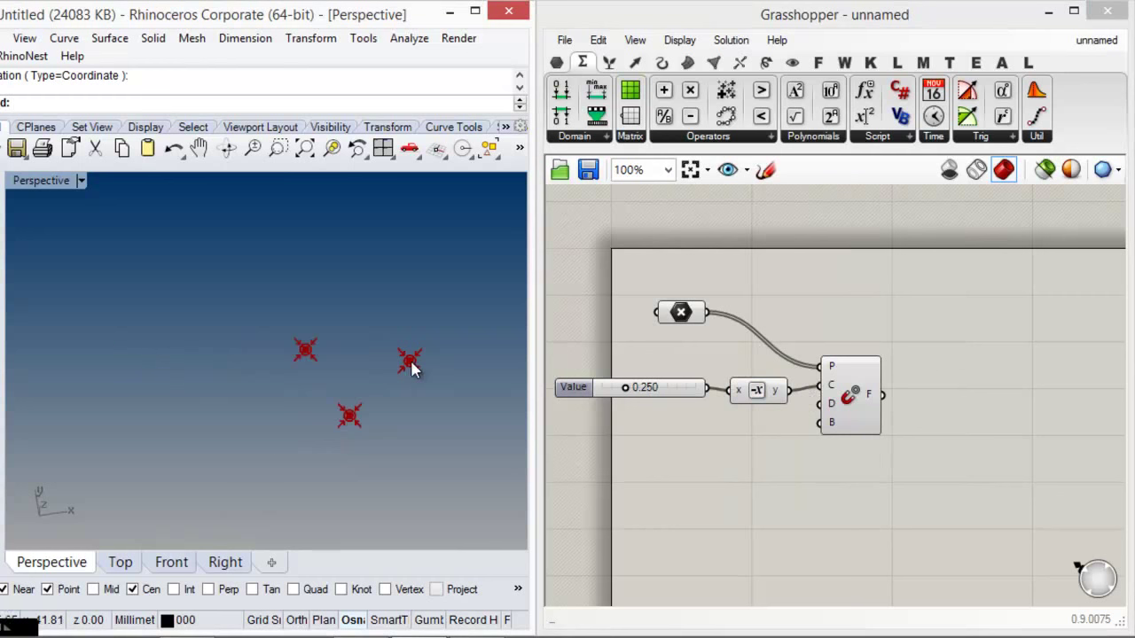
- Connect the slider directly to Point Charge's C input and delete the Negative component
drag(866, 416, 839, 381)
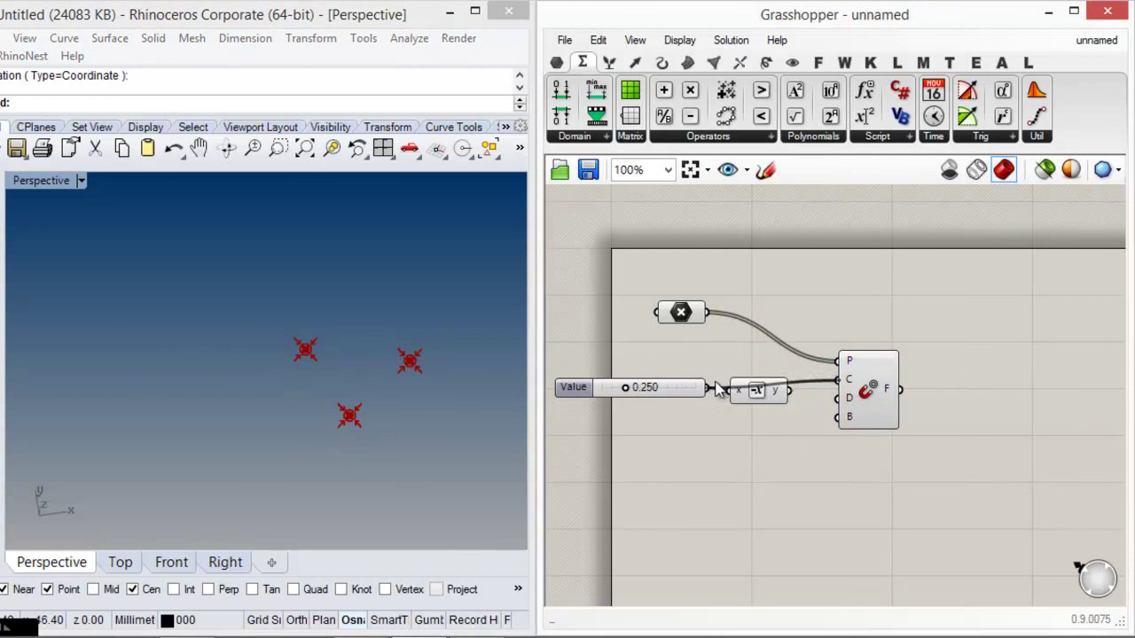
drag(758, 392, 767, 423)
key(Delete)
drag(873, 395, 826, 397)
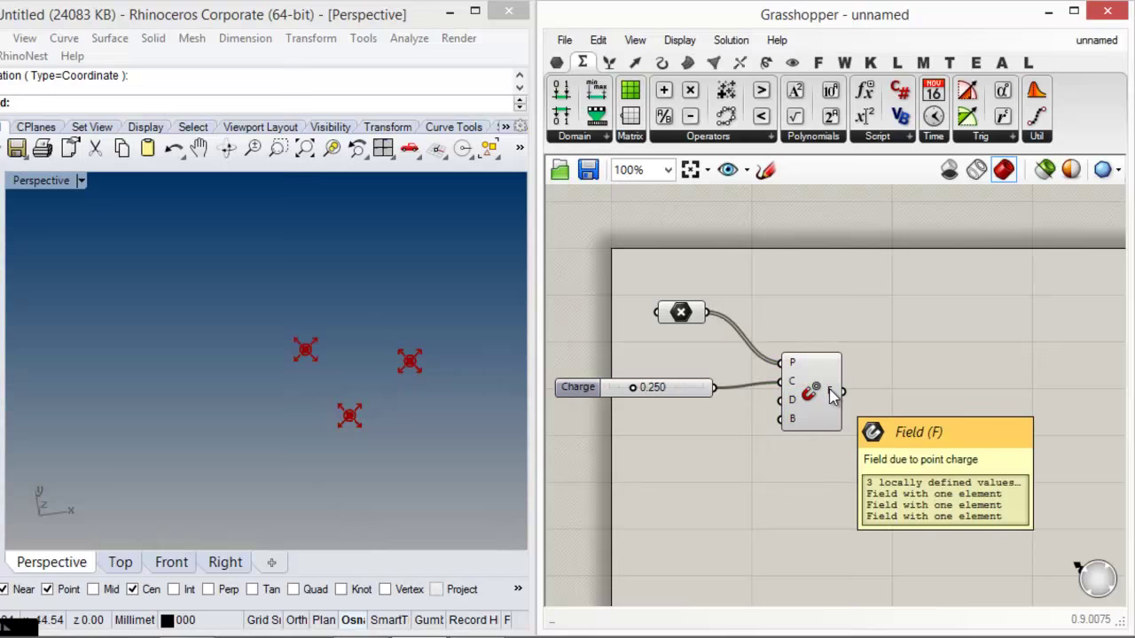
- Add a Merge Fields component and connect Point Charge's field output to it
right_drag(865, 402, 799, 401)
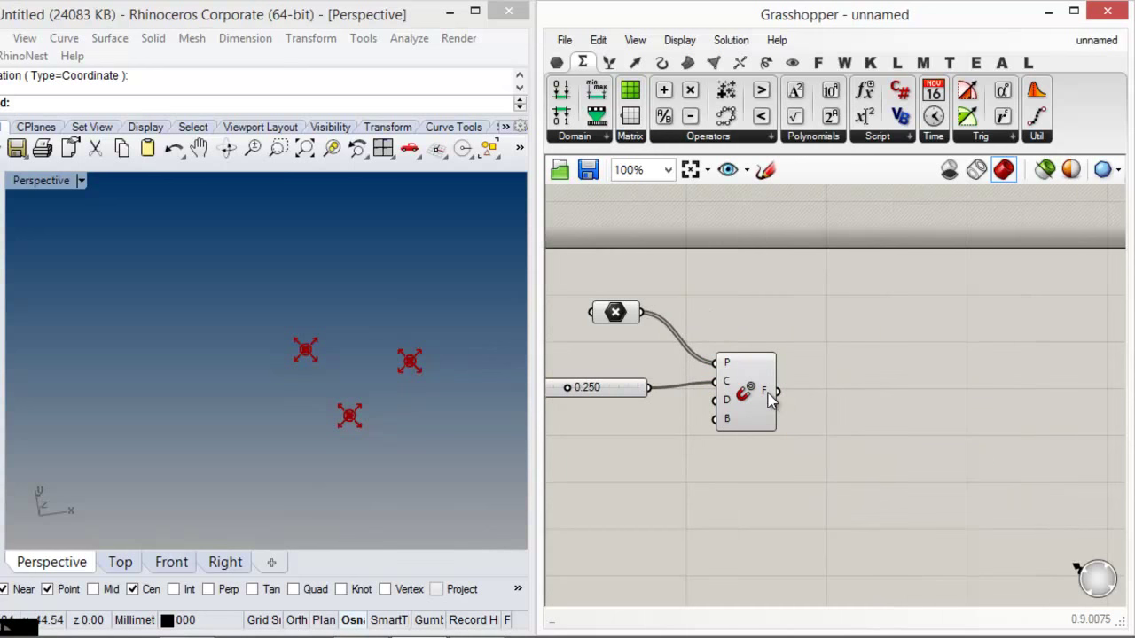
mouse_move(770, 399)
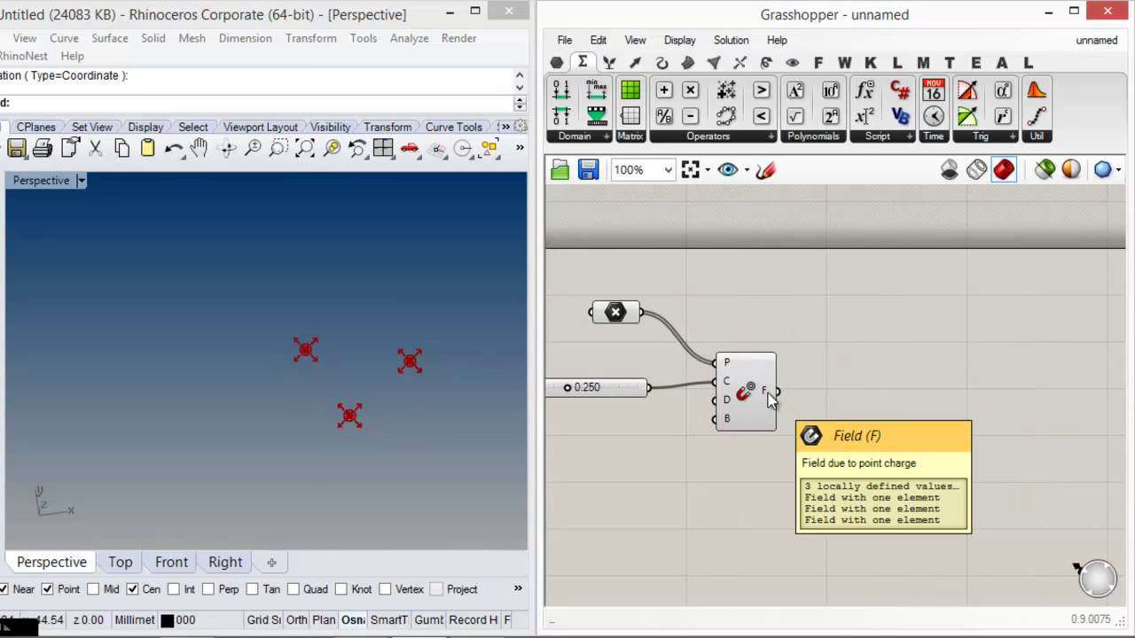
click(635, 62)
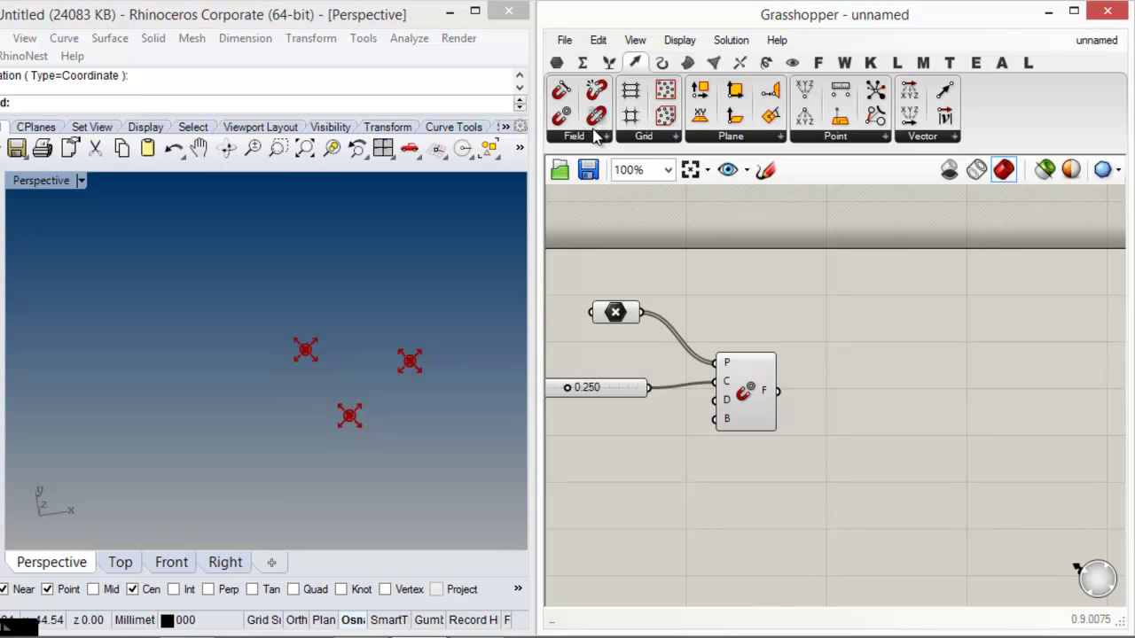
drag(596, 118, 795, 399)
mouse_move(850, 406)
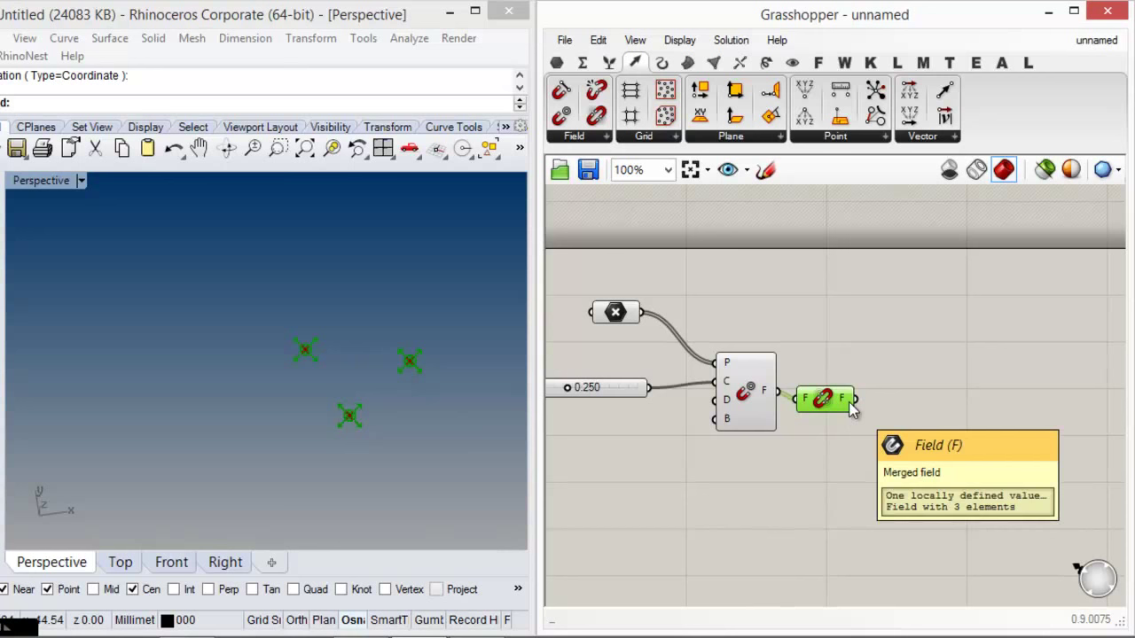
click(907, 469)
- Add a Field Line component and connect the merged field to its F input
right_drag(862, 404, 781, 390)
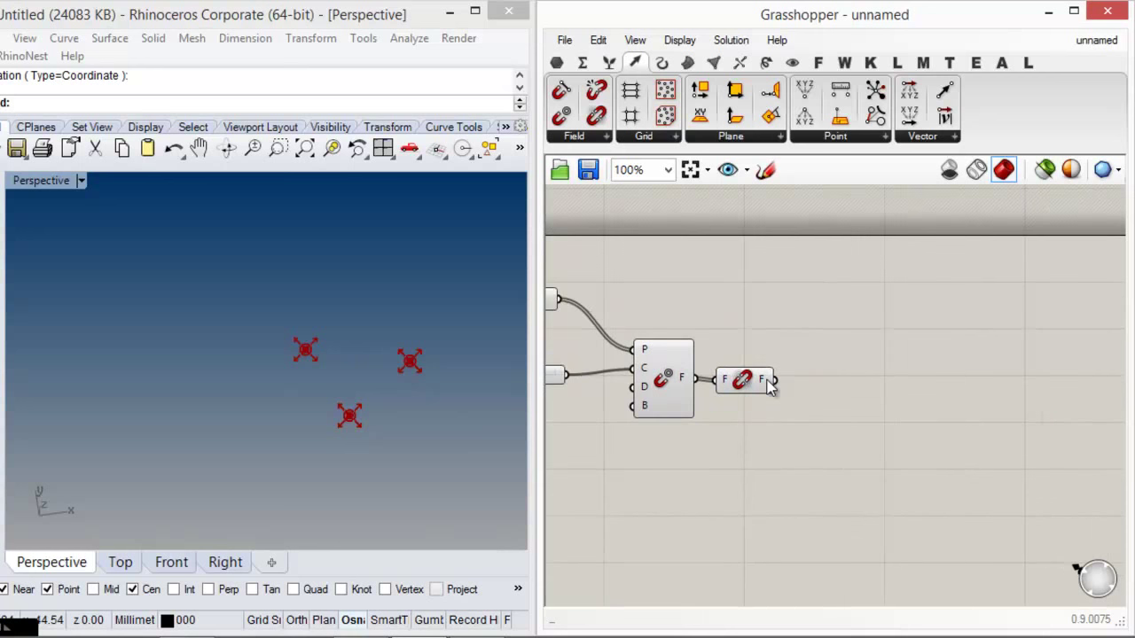
click(604, 140)
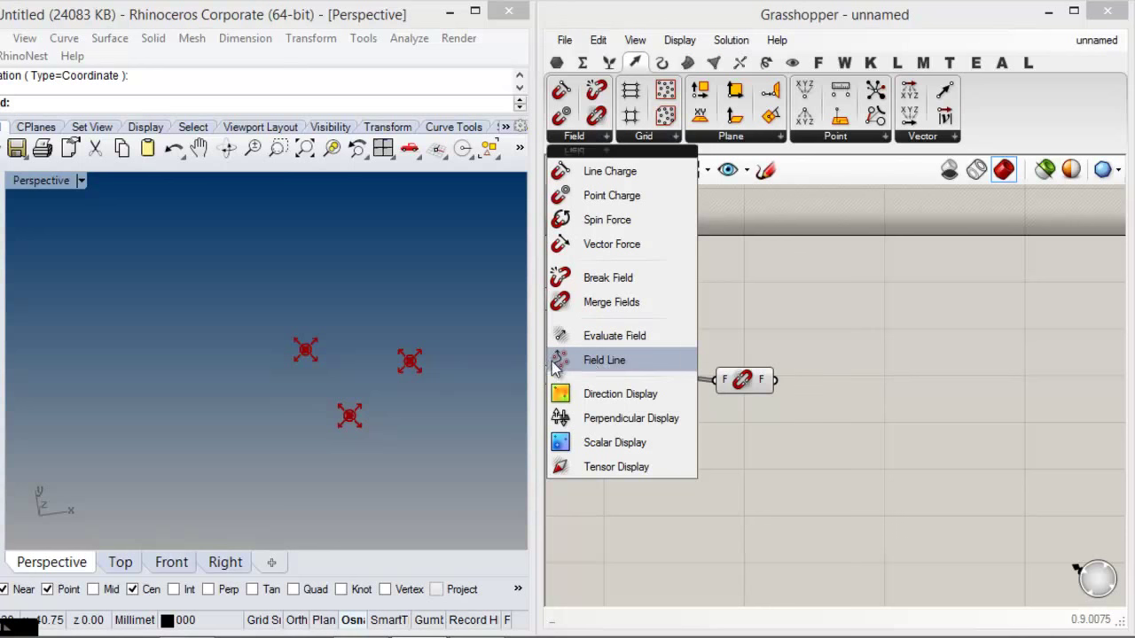
click(603, 360)
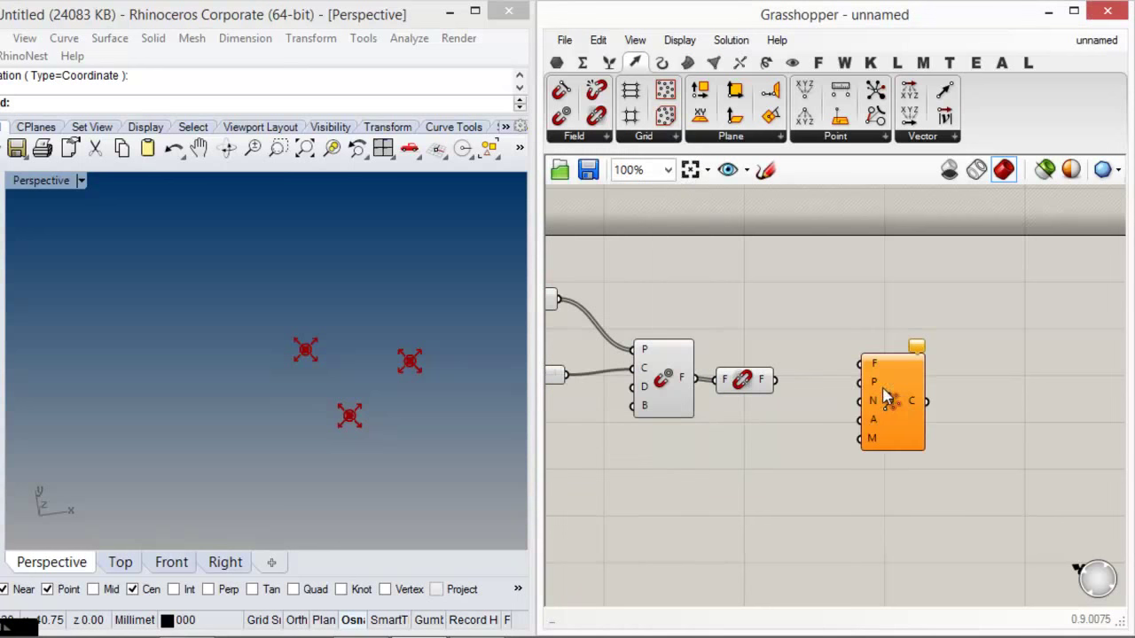
click(874, 426)
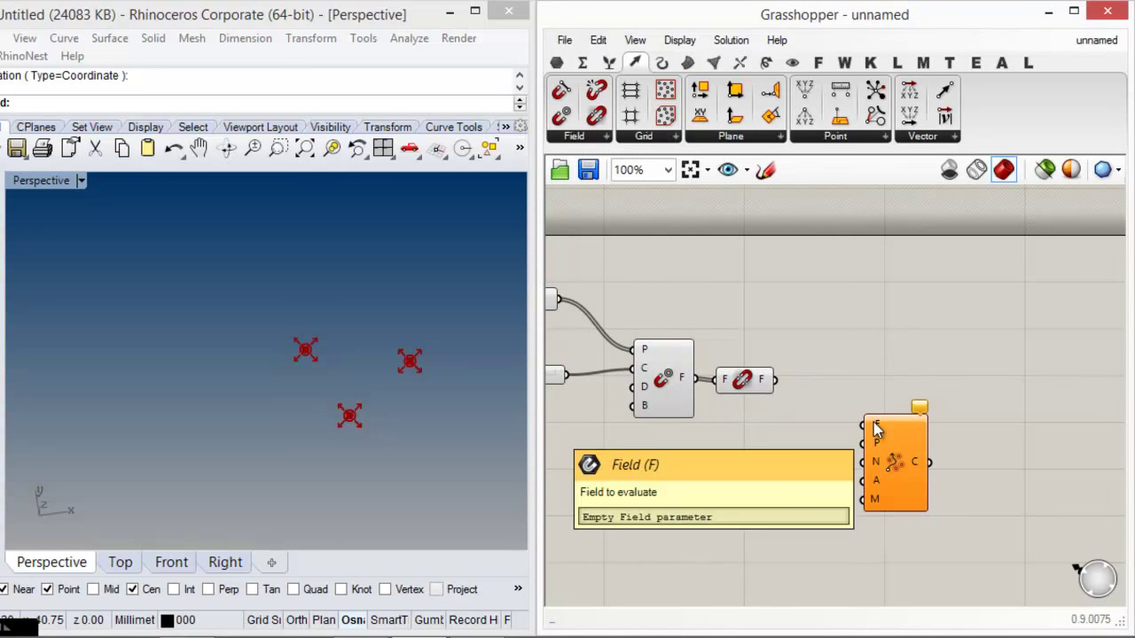
drag(875, 428, 780, 388)
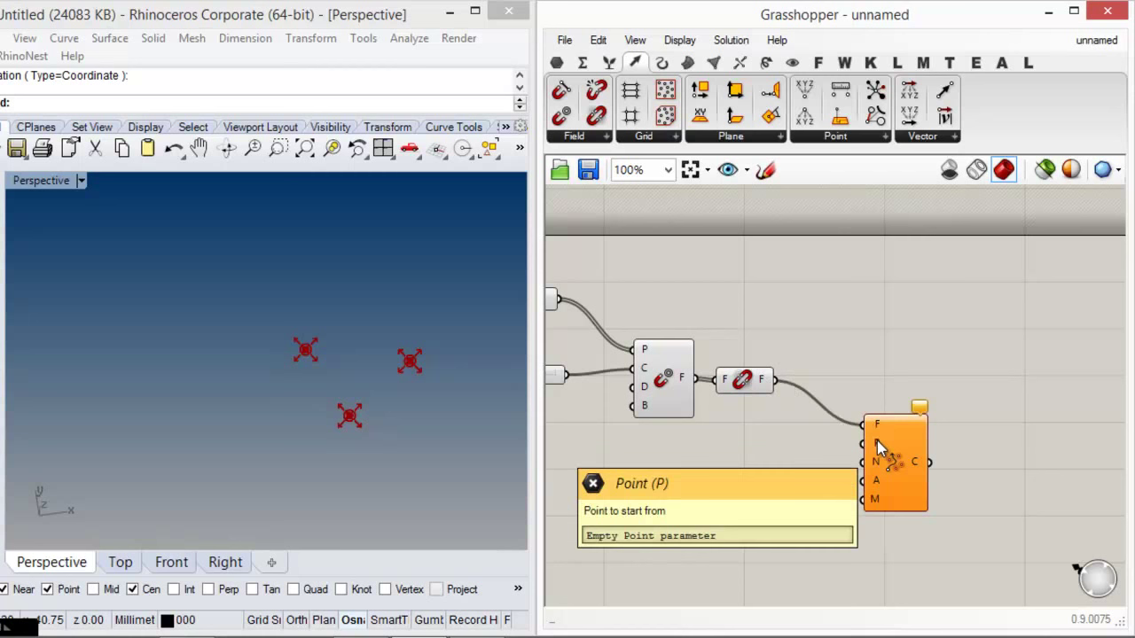
- Move the Field Line component farther from Merge Fields to leave free canvas space between them
drag(888, 447, 921, 467)
right_drag(779, 382, 821, 380)
click(853, 371)
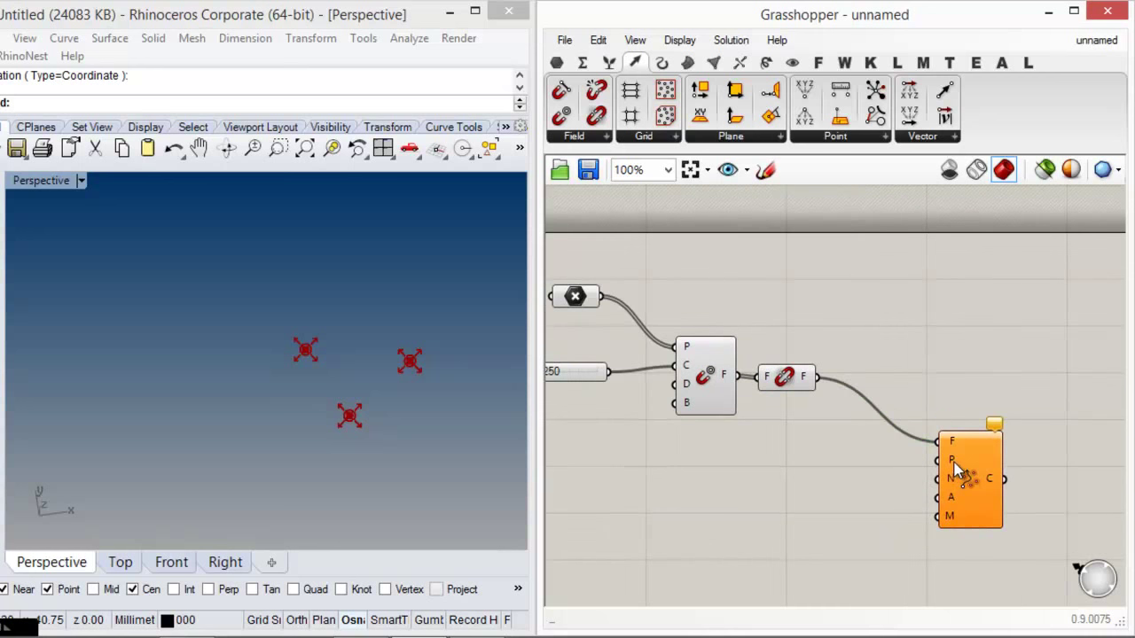
right_drag(685, 295, 774, 313)
click(658, 308)
click(737, 316)
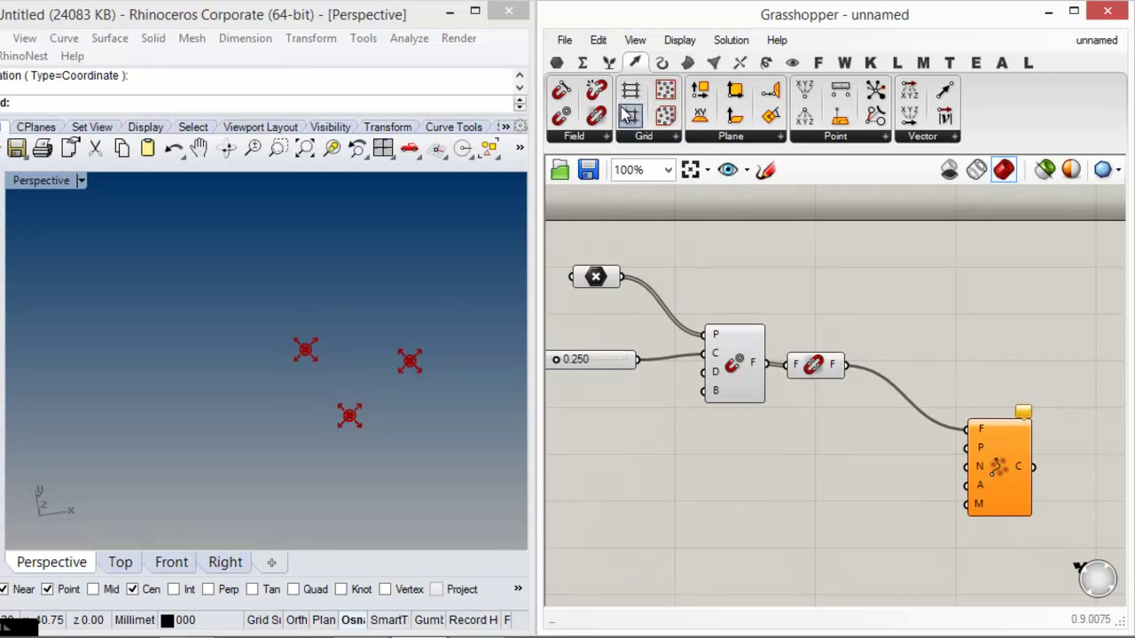
- Add a Populate 3D component and define its region as a box enclosing the three charge points
drag(666, 122, 807, 496)
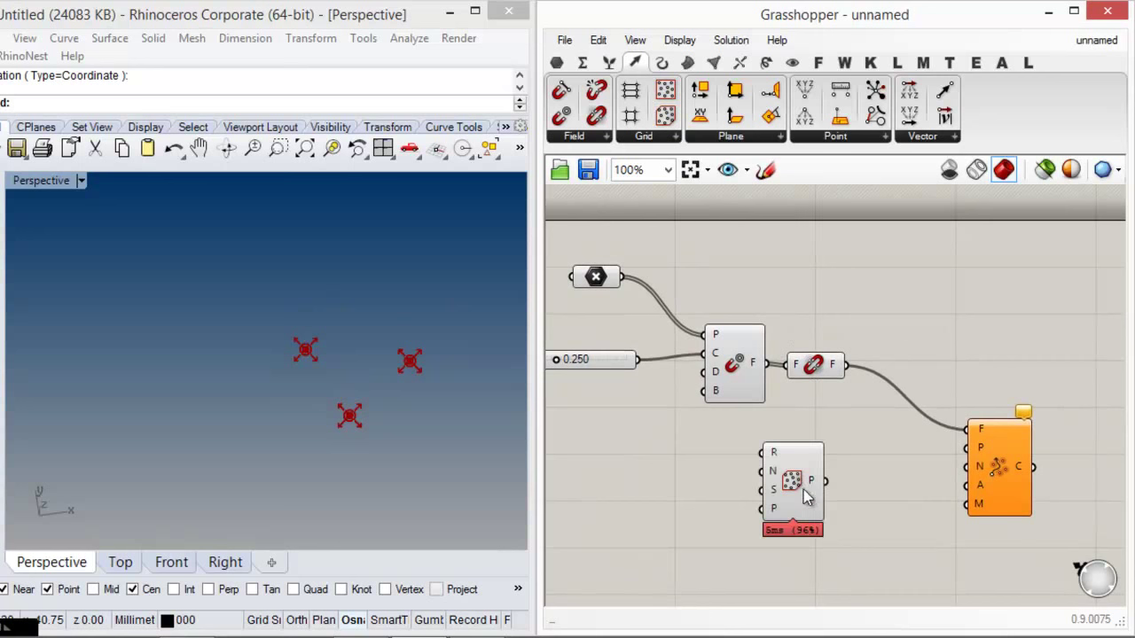
click(786, 465)
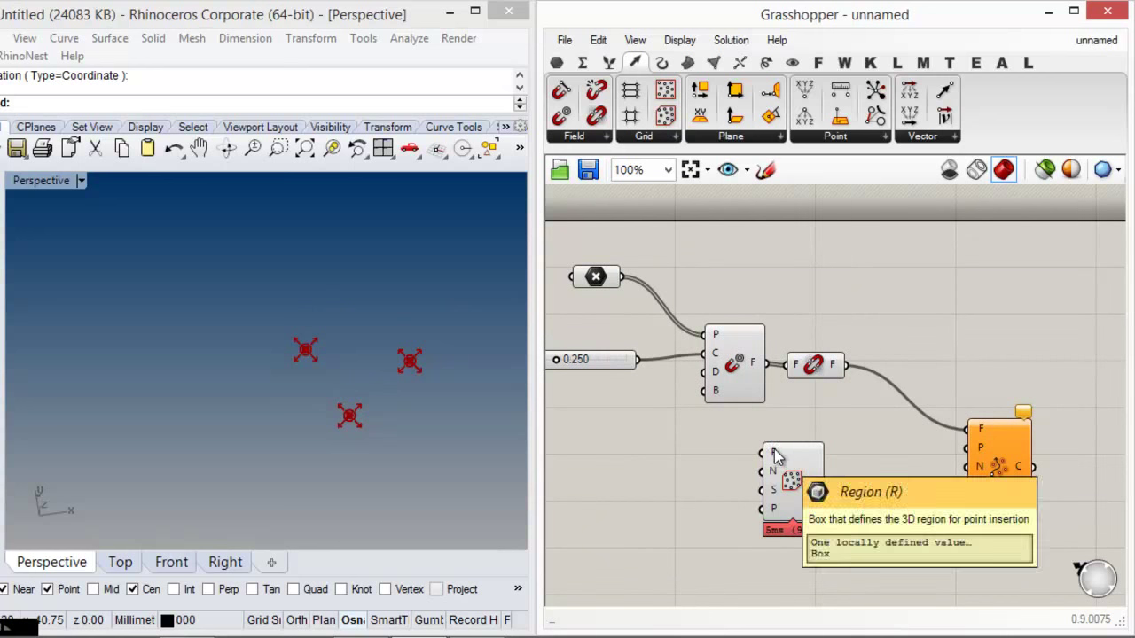
right_click(775, 453)
click(843, 466)
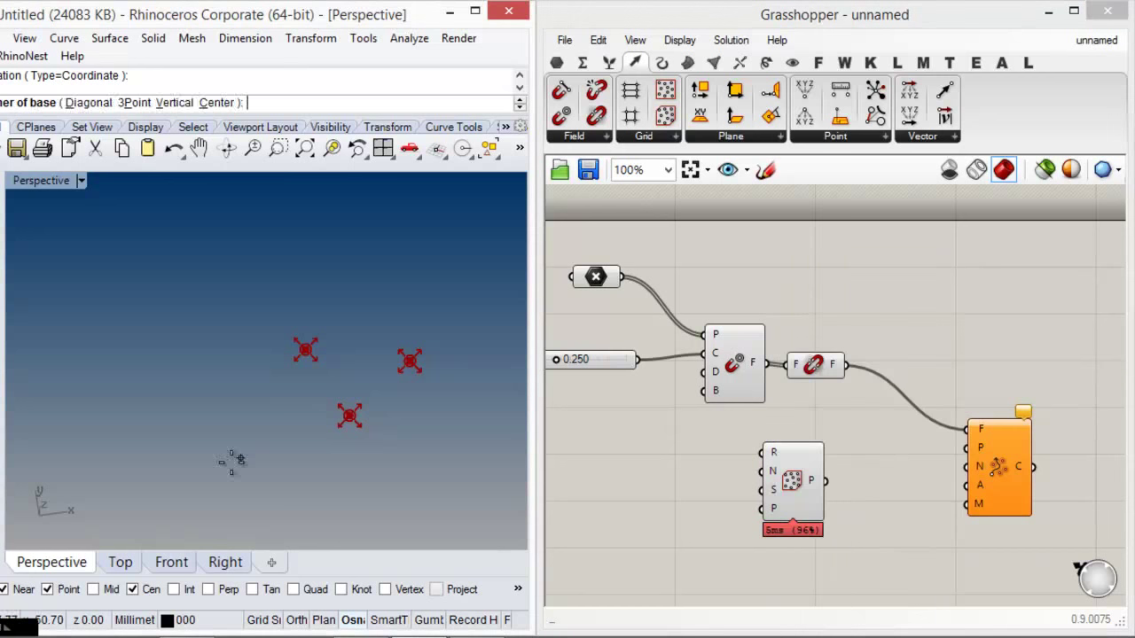
click(245, 473)
click(441, 263)
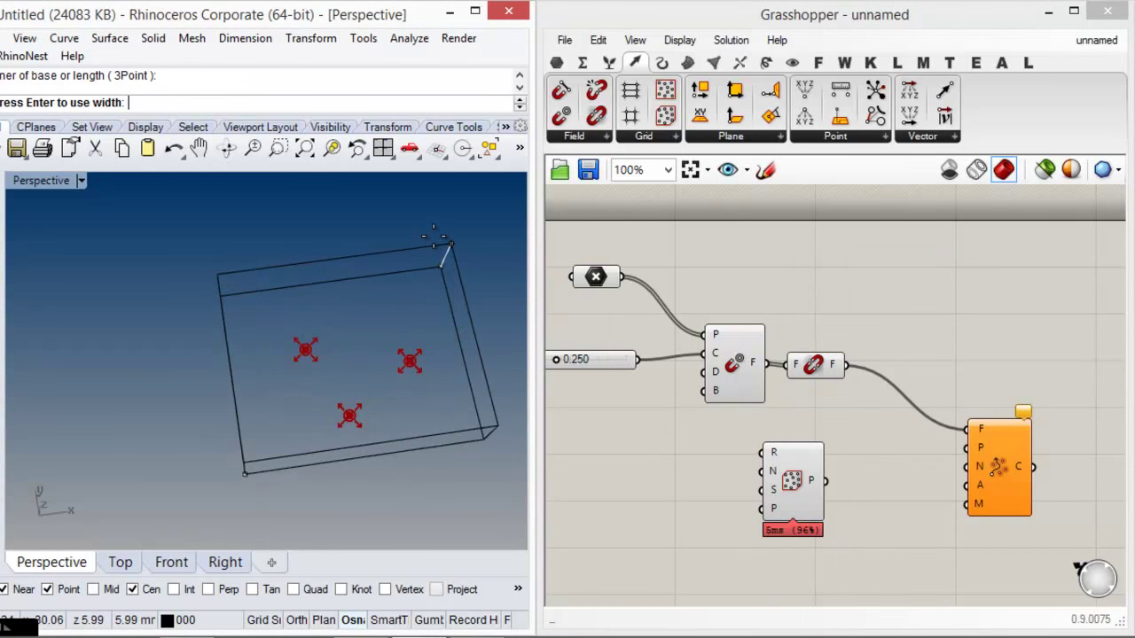
click(435, 324)
- Connect Populate 3D's point output to Field Line's P input and hide the Populate 3D preview
click(806, 488)
drag(825, 482, 969, 446)
click(979, 487)
click(893, 401)
right_drag(434, 425, 221, 443)
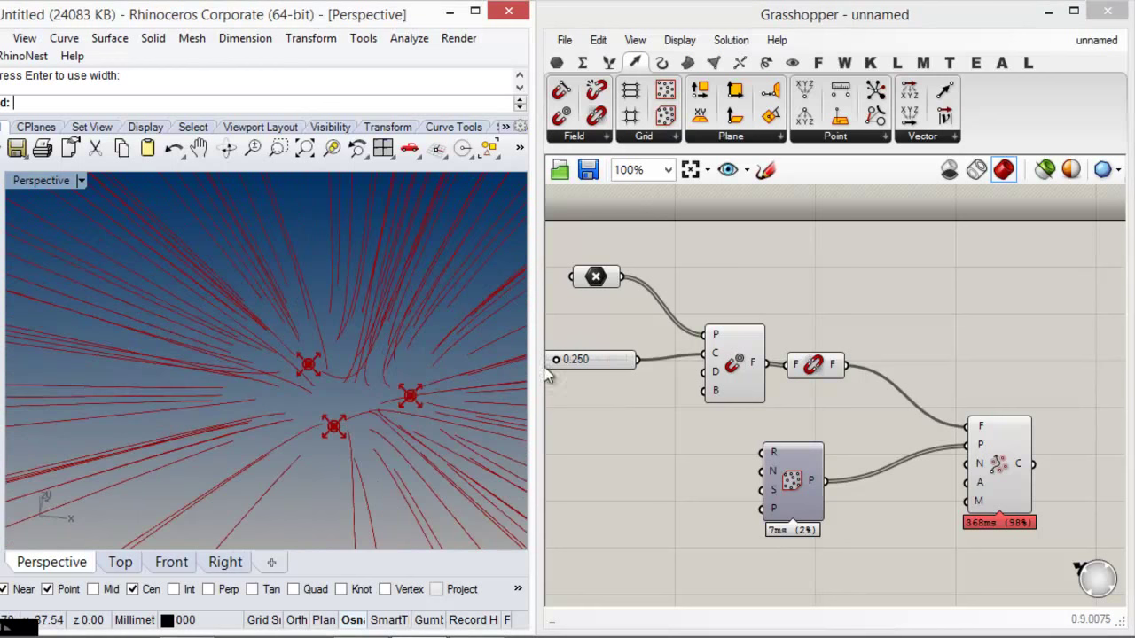
- Move the front charge point sideways along the x direction in the viewport, away from the right-hand charge point
click(596, 277)
drag(377, 441, 222, 416)
drag(312, 425, 351, 428)
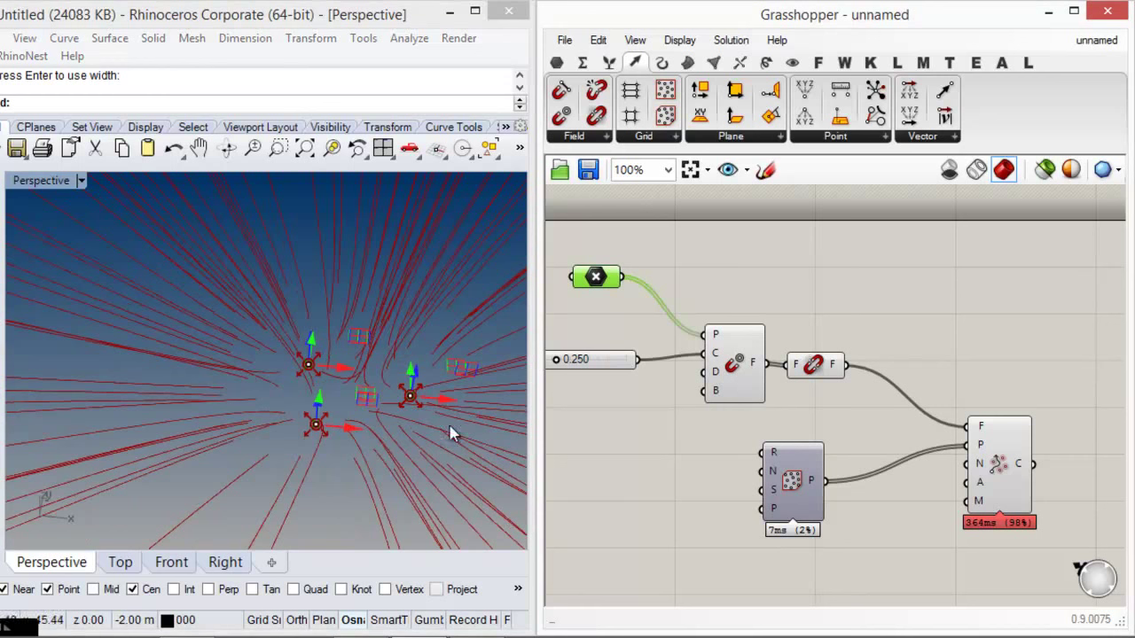
drag(359, 436, 325, 432)
- Move the Field Line component slightly lower on the canvas
right_drag(645, 455, 584, 421)
drag(938, 428, 947, 485)
click(905, 468)
right_drag(918, 457, 889, 356)
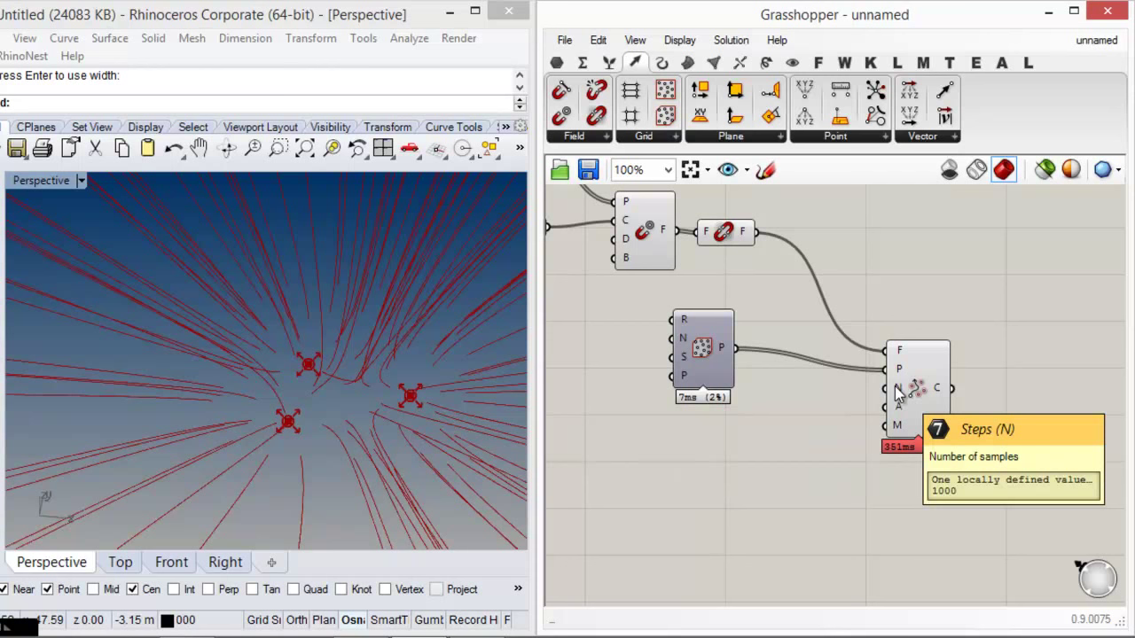
double_click(709, 441)
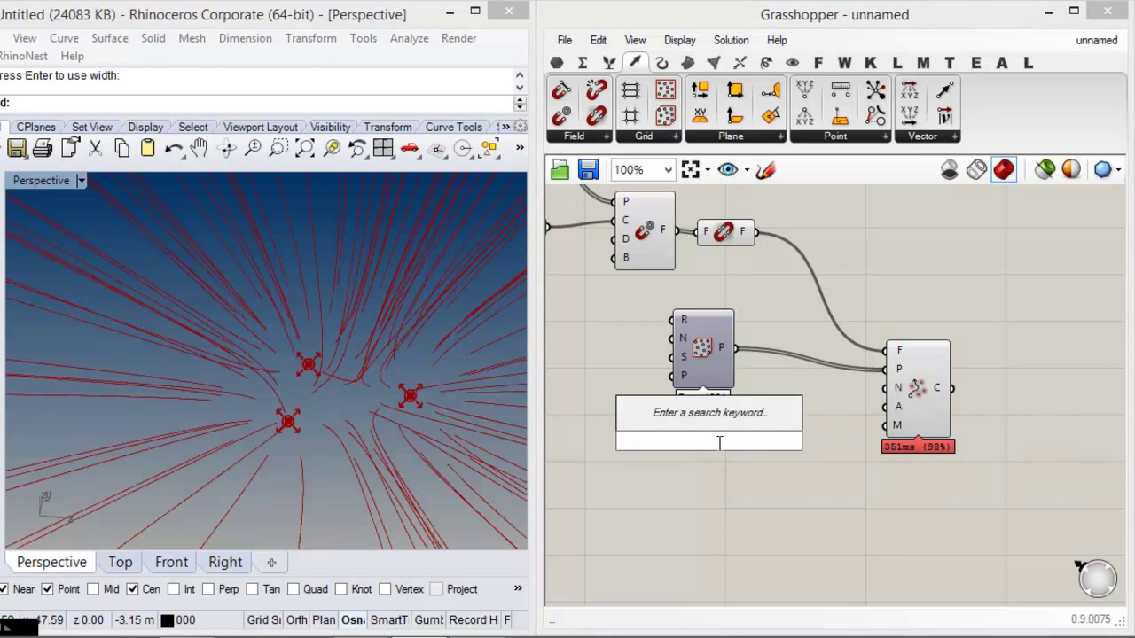
text(100)
key(Return)
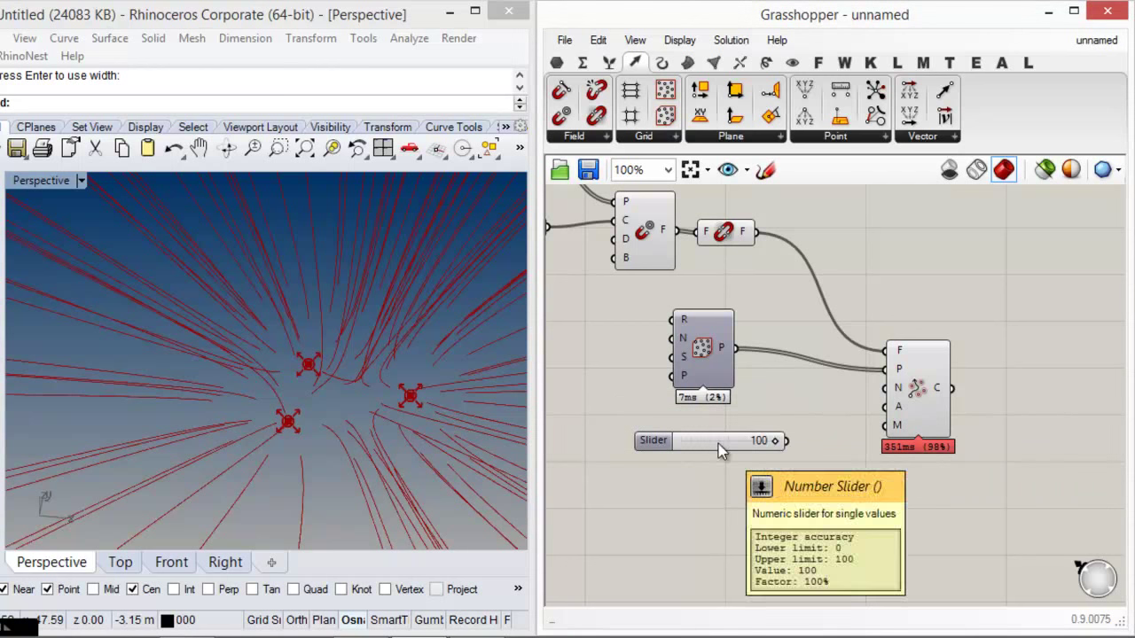
- Add a number slider with the value 1000 and connect it to Field Line's N (Steps) input
double_click(729, 461)
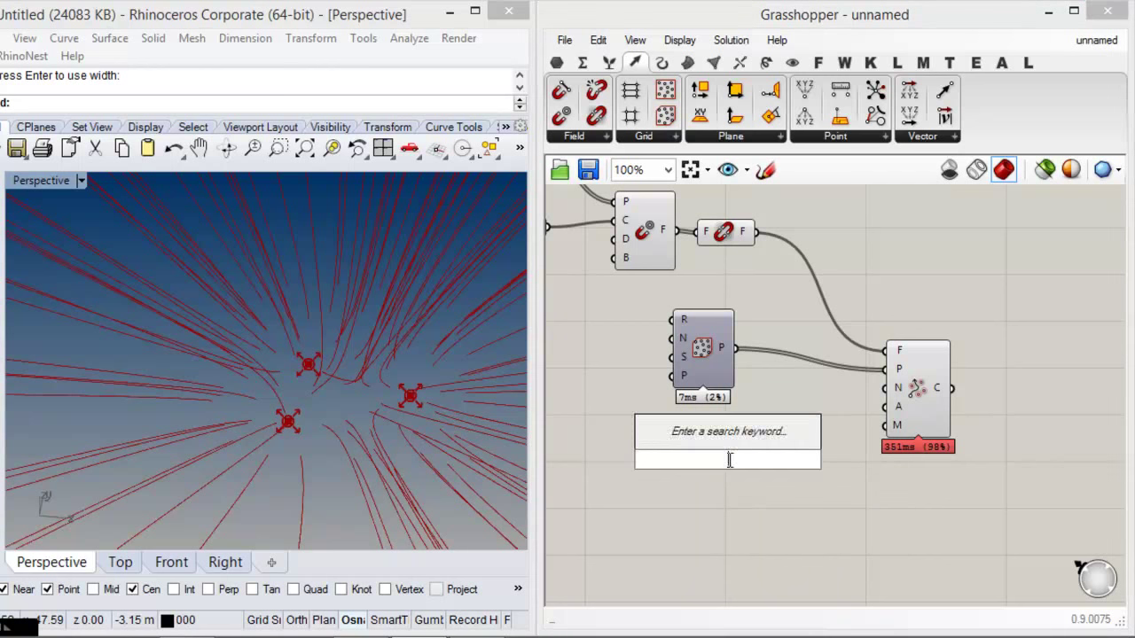
key(Return)
drag(795, 459, 887, 396)
click(755, 446)
key(Delete)
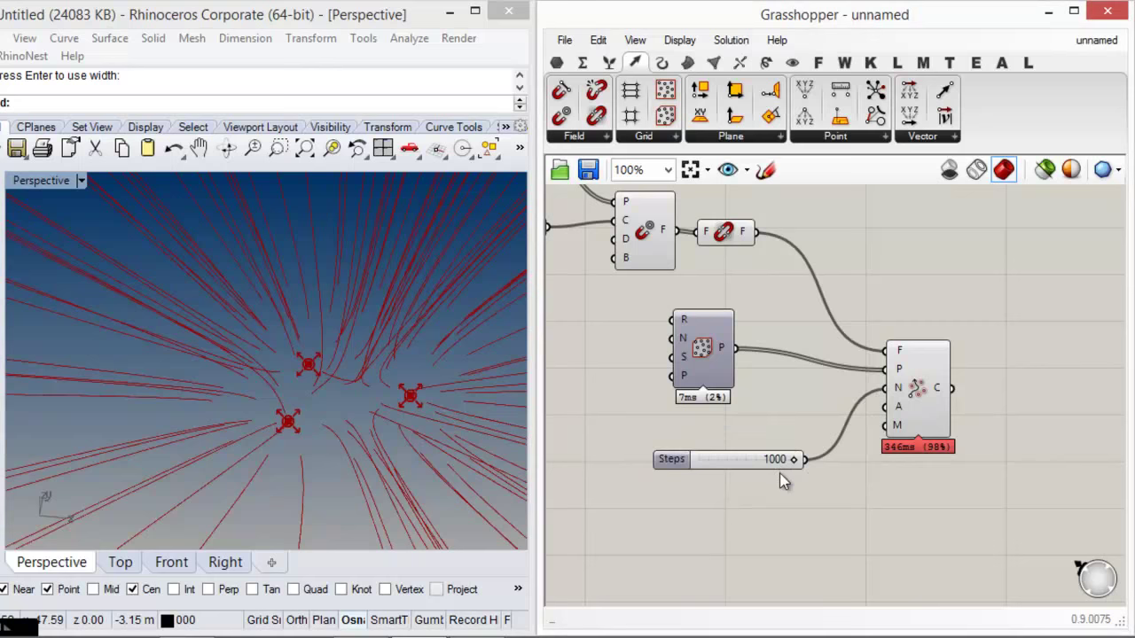
- Lower the Steps slider to 59 and toggle the preview of Populate 3D
drag(795, 460, 704, 462)
right_drag(692, 346, 712, 389)
click(714, 388)
key(ctrl+q)
click(765, 348)
click(723, 408)
click(596, 396)
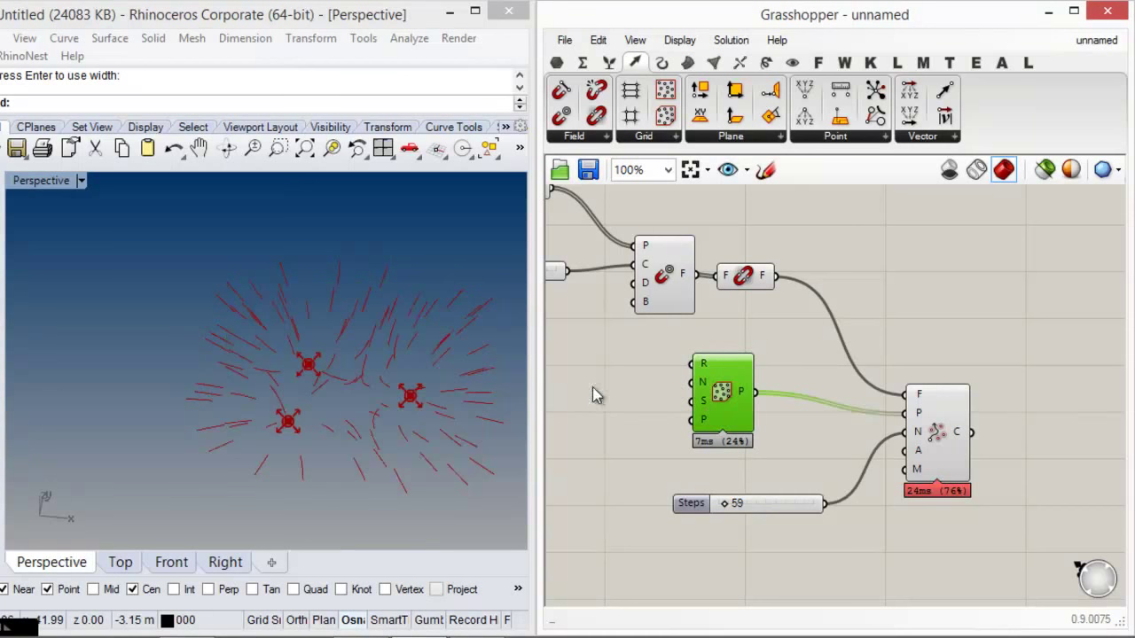
- Set the Steps slider to 495 and move it slightly closer to the components above it
drag(726, 505, 765, 508)
drag(688, 503, 685, 483)
right_drag(293, 428, 830, 458)
- Delete the Populate 3D component from the definition
click(729, 397)
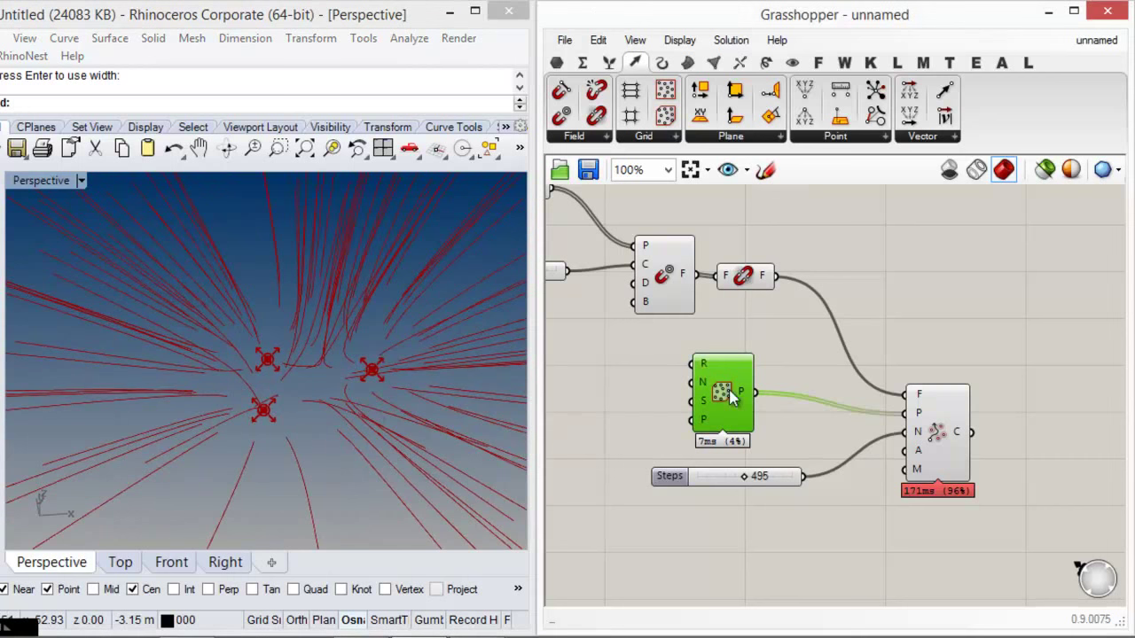
click(787, 421)
click(724, 396)
right_drag(279, 342, 275, 386)
click(728, 398)
key(Delete)
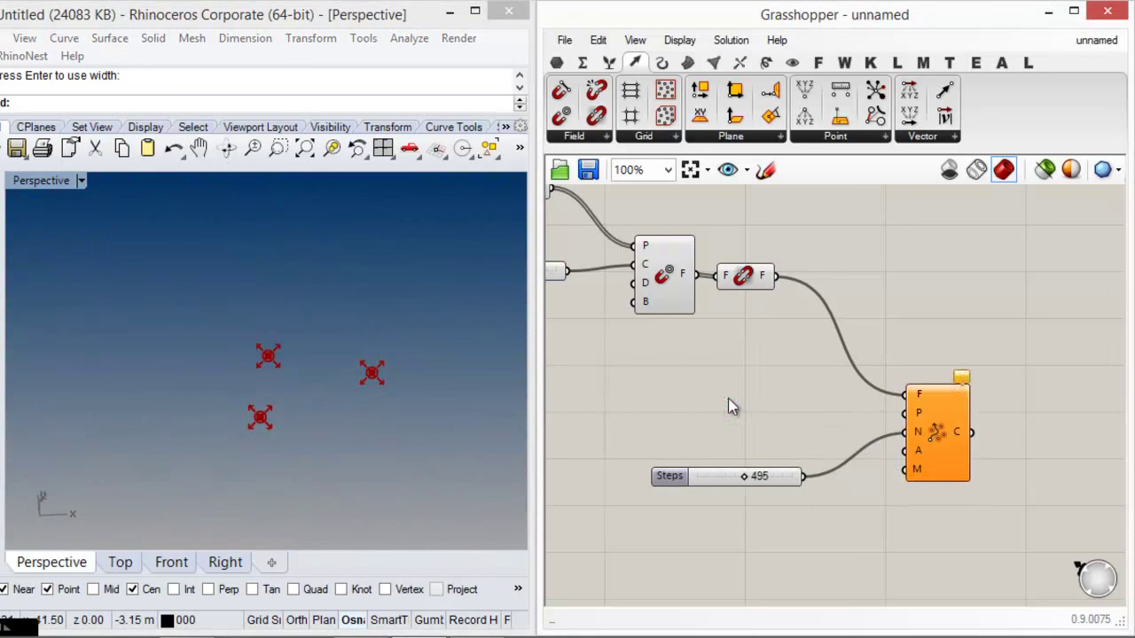
- Move the Point parameter slightly lower, beside the upper inputs of Point Charge
right_drag(659, 353, 728, 419)
drag(590, 250, 585, 275)
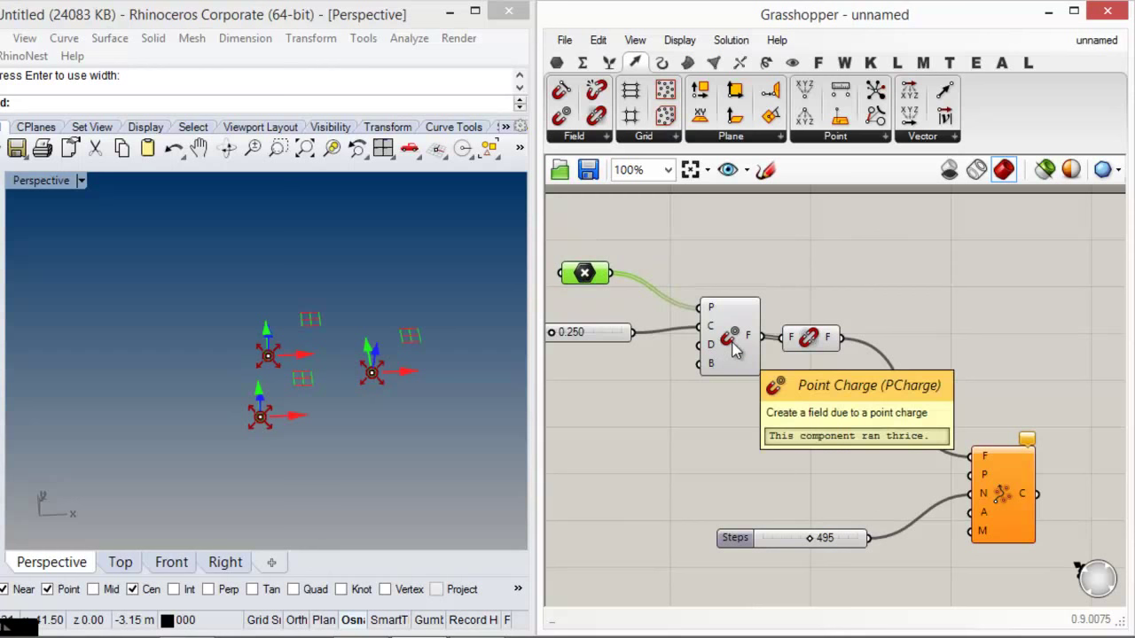
drag(581, 274, 583, 287)
click(711, 238)
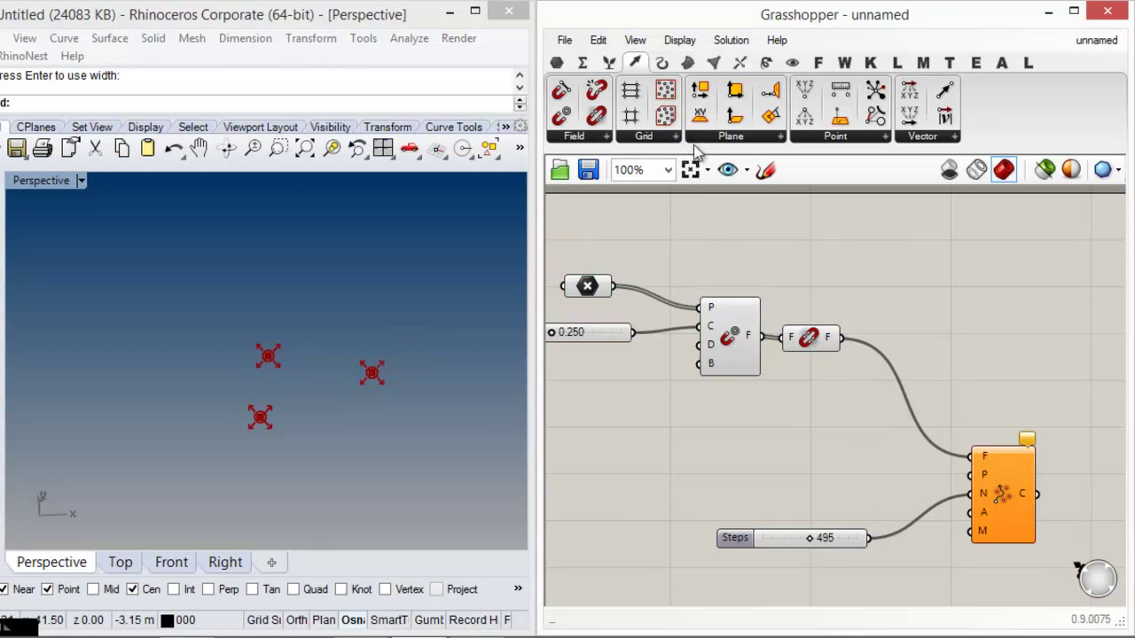
- Add a Circle component below Point Charge with the charge points in its P input, moving the Steps slider lower for space
click(660, 64)
drag(834, 90, 612, 286)
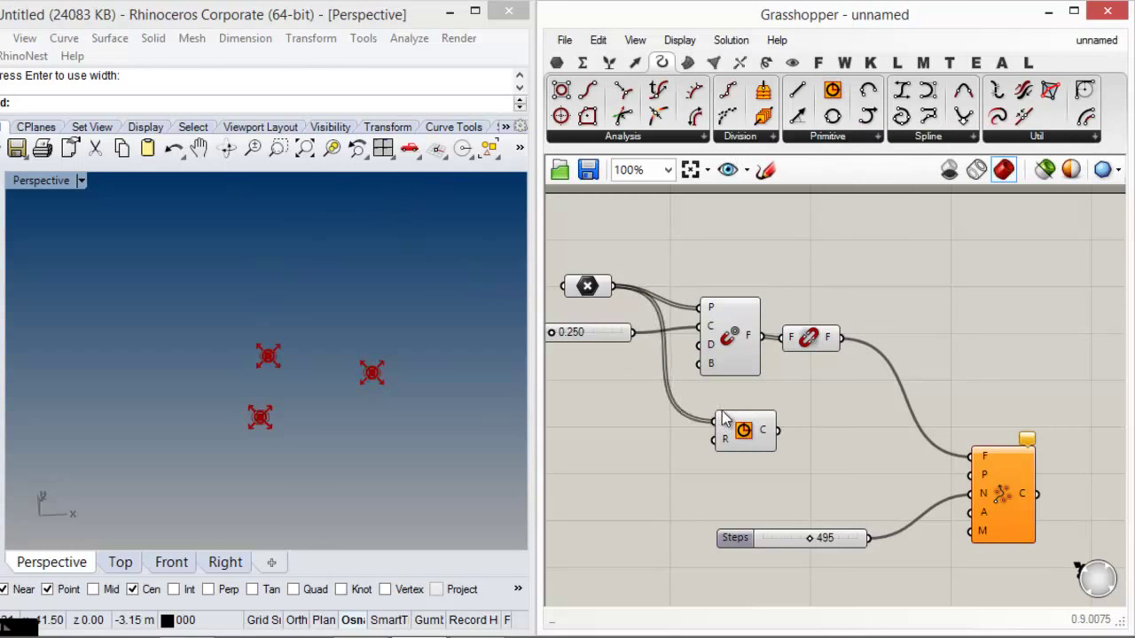
drag(745, 431, 719, 449)
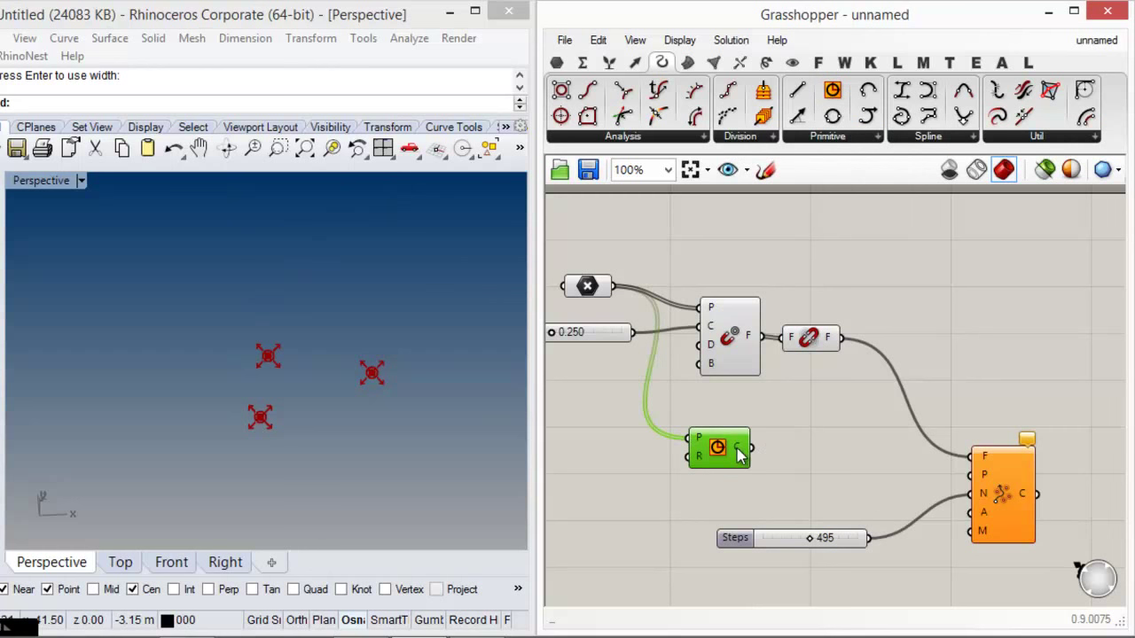
drag(735, 537, 737, 578)
drag(715, 466, 698, 448)
click(692, 391)
- Divide the circles with Divide Curve, connect the division points to Field Line's P input, and hide the Divide Curve preview
drag(725, 97, 735, 430)
drag(826, 434, 968, 476)
click(807, 467)
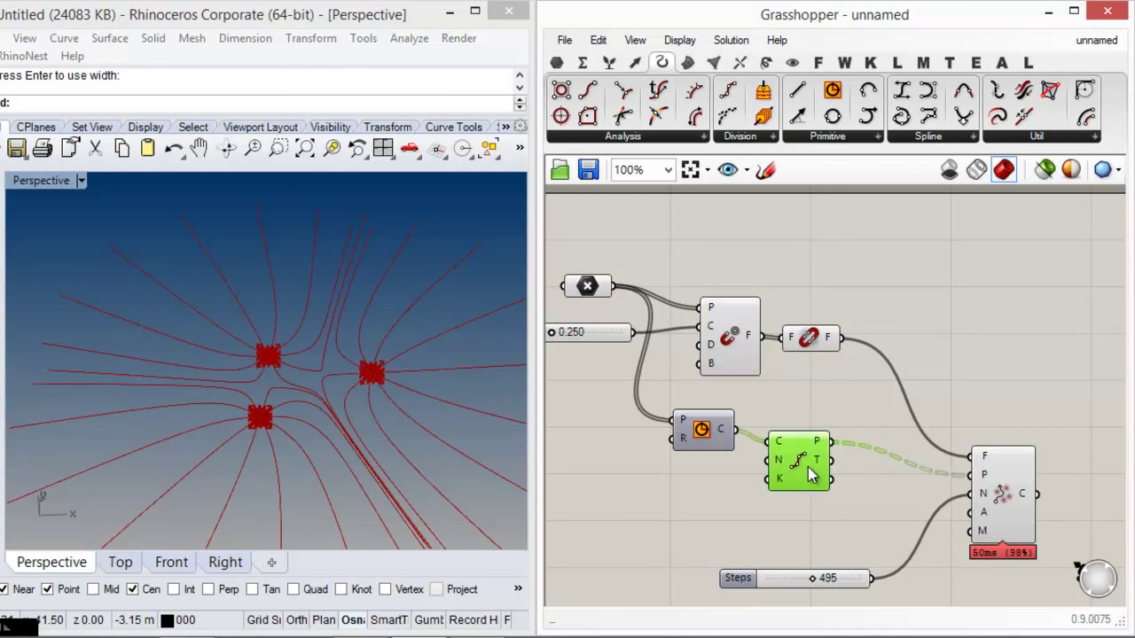
key(ctrl+q)
click(836, 427)
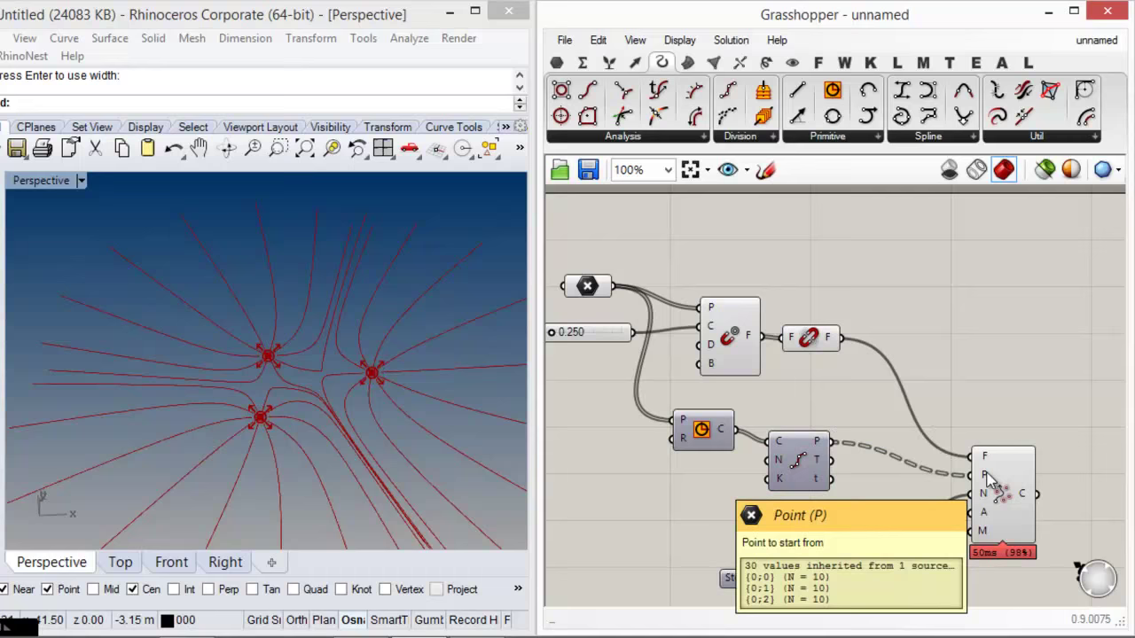
- Examine the data branches of the division points and field-line curves, and the lines around the charges in the viewport
mouse_move(1029, 496)
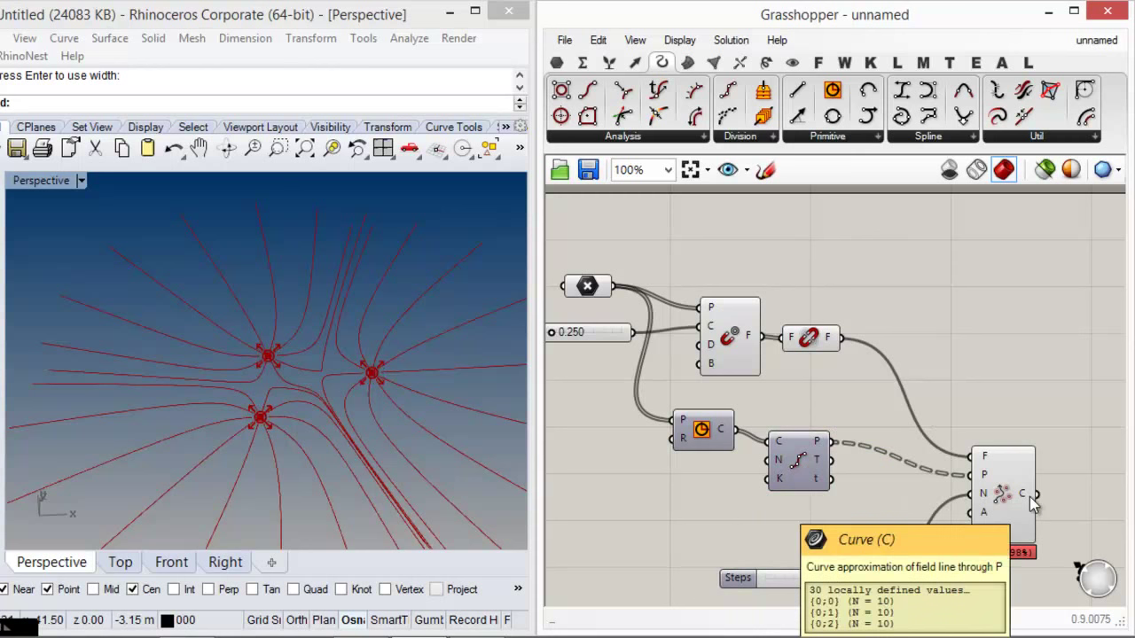
mouse_move(821, 446)
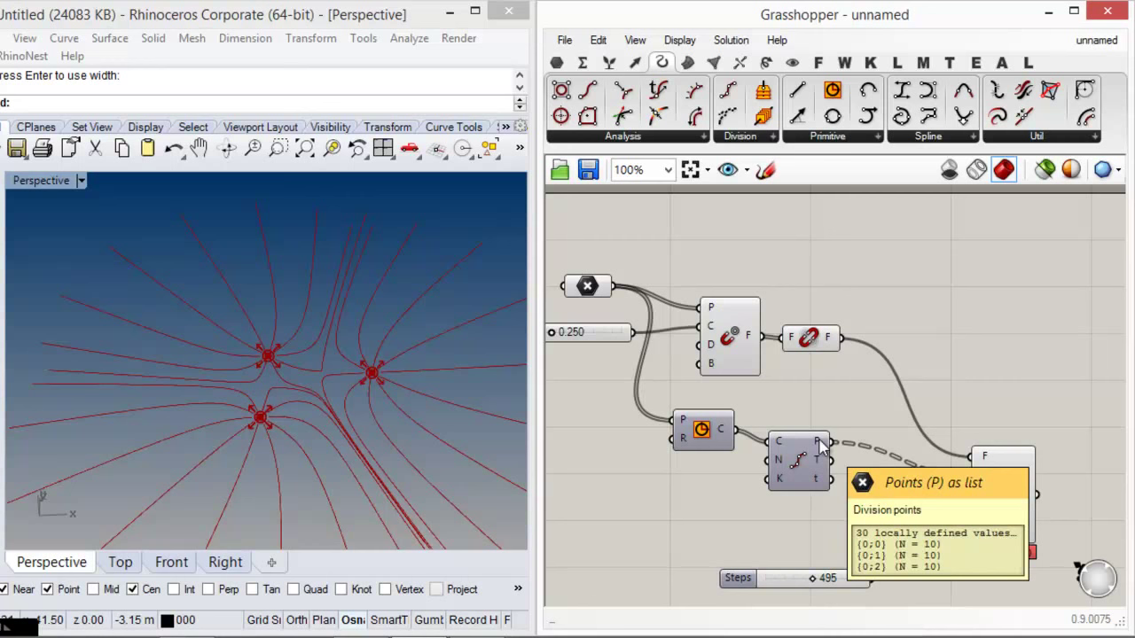
right_drag(867, 488, 793, 452)
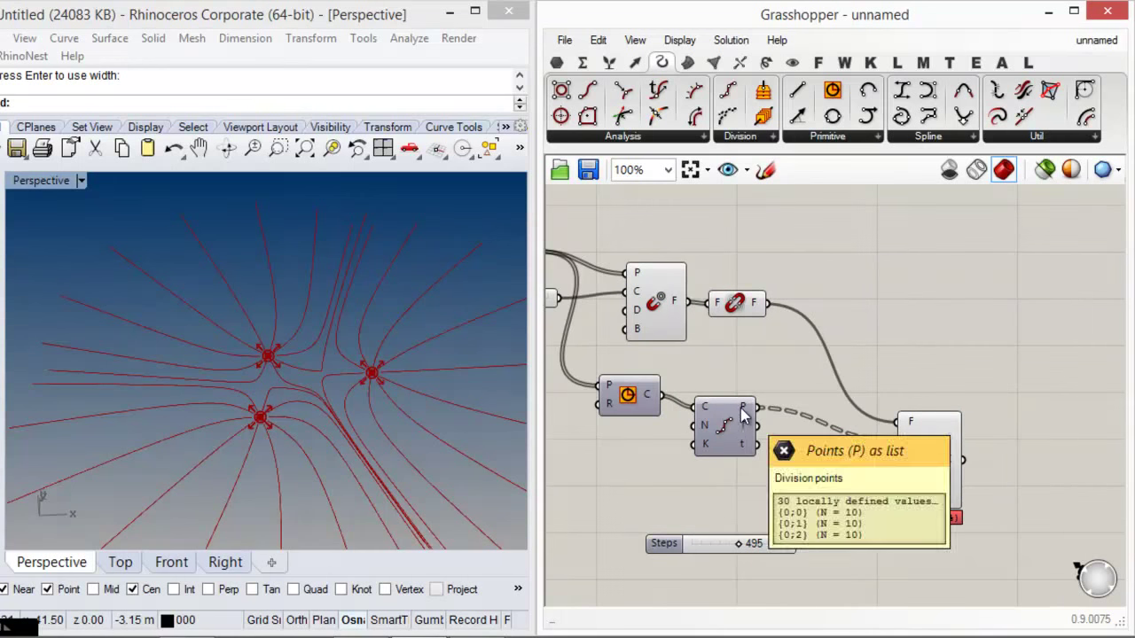
right_drag(261, 394, 285, 420)
scroll(343, 373, up, 13)
scroll(350, 415, down, 13)
right_drag(463, 420, 470, 421)
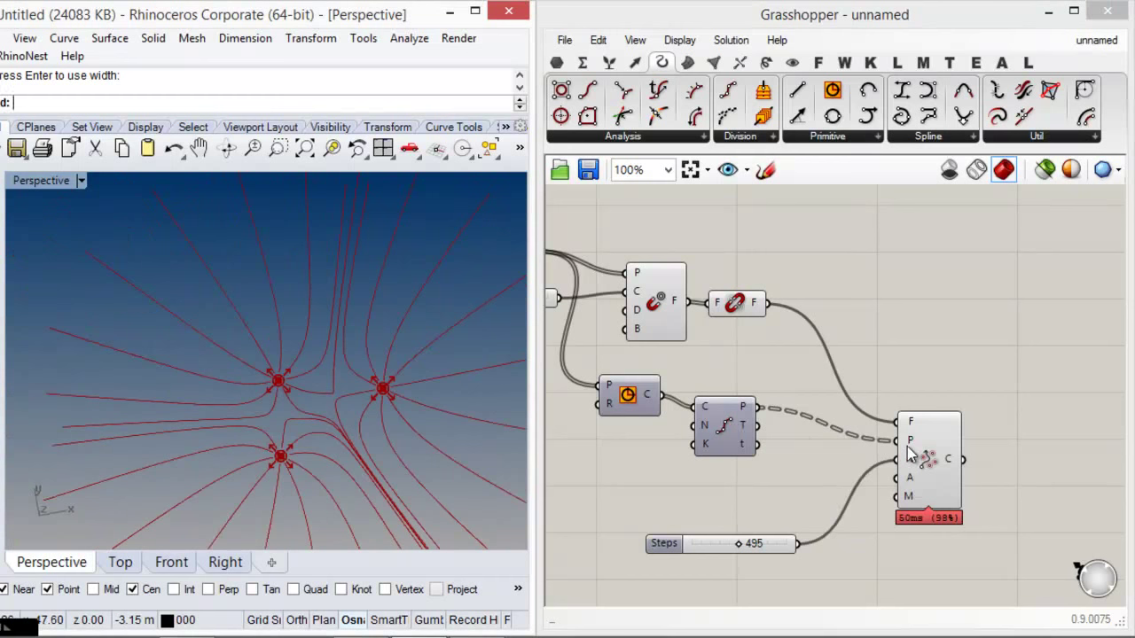
- Try flattening Field Line's P input and remove the flattening again
right_click(909, 448)
click(913, 357)
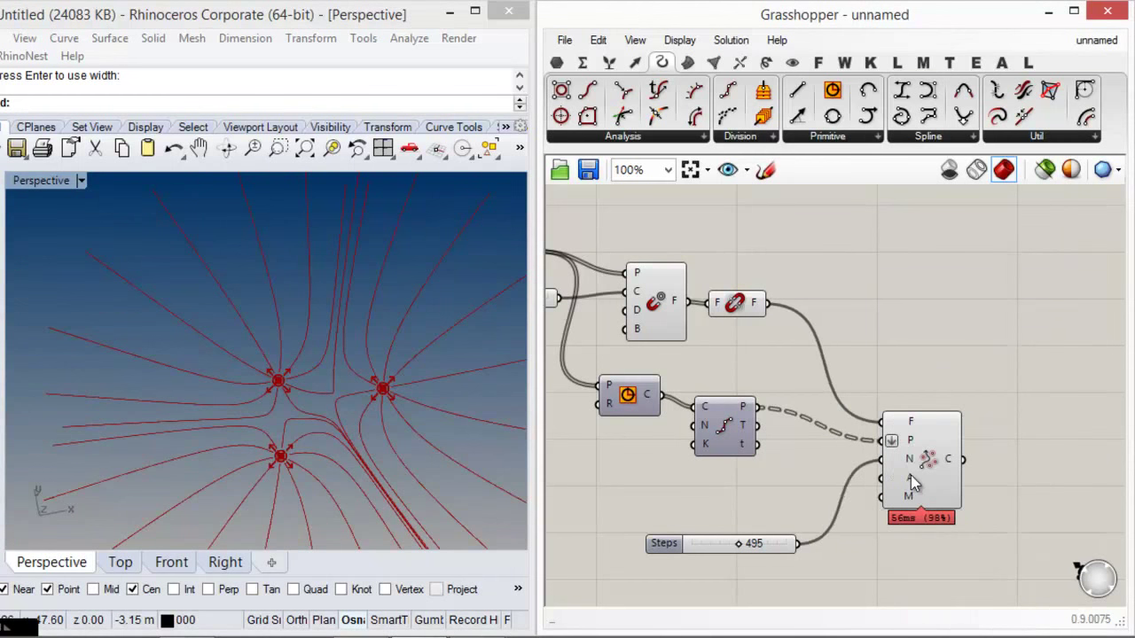
right_drag(913, 483, 858, 452)
right_click(851, 417)
click(891, 363)
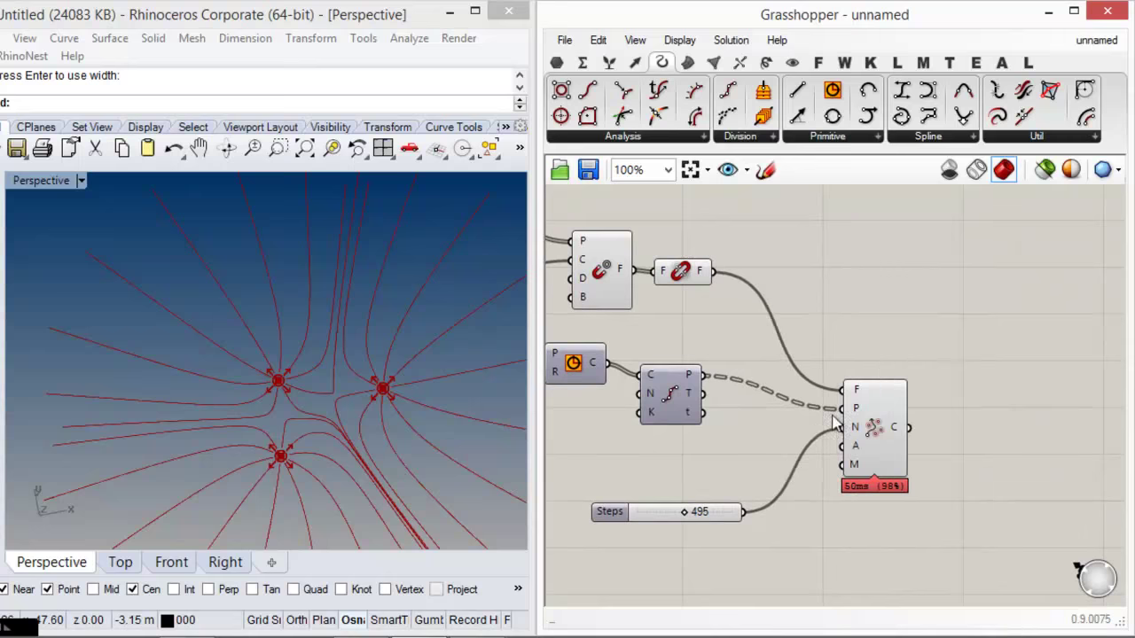
- Reposition the charge points in the viewport, including vertically, to reshape the field lines, and bring the rear right point closer to the others
right_drag(350, 440, 332, 481)
right_drag(631, 375, 827, 424)
click(656, 270)
right_drag(297, 459, 359, 343)
drag(337, 334, 335, 427)
shift+right_drag(218, 436, 299, 424)
scroll(420, 436, up, 8)
drag(406, 426, 380, 257)
right_drag(376, 277, 371, 404)
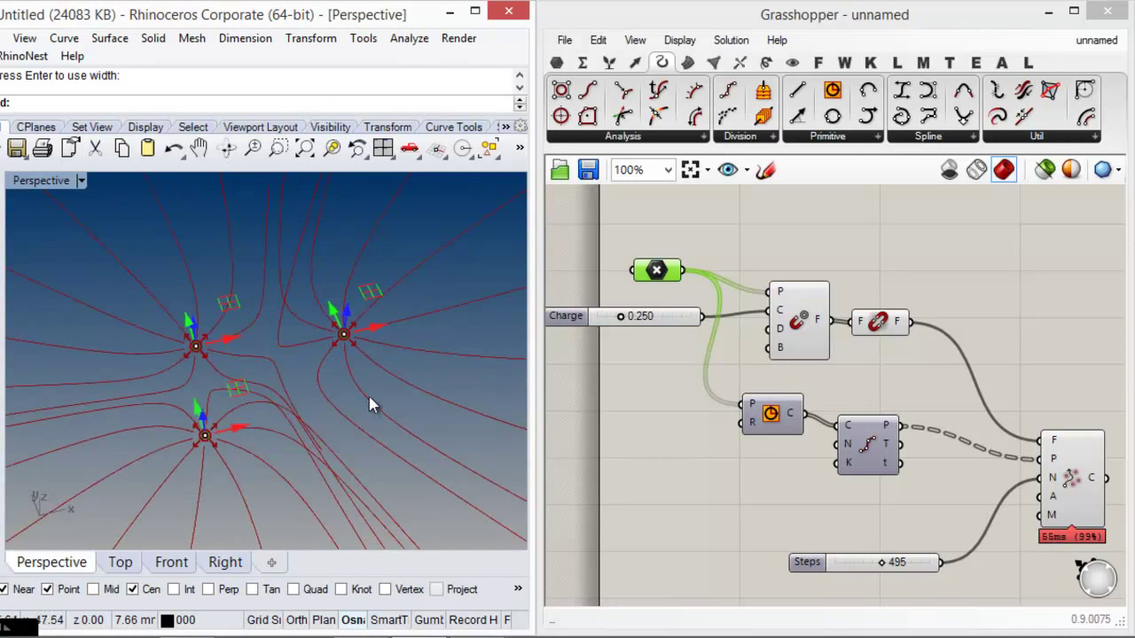
drag(372, 334, 374, 388)
click(685, 386)
- Rearrange the canvas by moving the Circle and Divide Curve components together above Point Charge
right_drag(732, 458, 662, 430)
drag(739, 294, 728, 279)
click(850, 362)
scroll(845, 364, down, 1)
right_drag(825, 391, 777, 453)
drag(779, 501, 661, 443)
drag(758, 457, 770, 267)
click(803, 288)
- Adjust the upper components' spacing and move the Field Line component up, roughly level with Merge Fields
drag(688, 251, 692, 263)
click(728, 271)
drag(780, 285, 773, 286)
click(849, 286)
drag(909, 474, 982, 374)
click(777, 344)
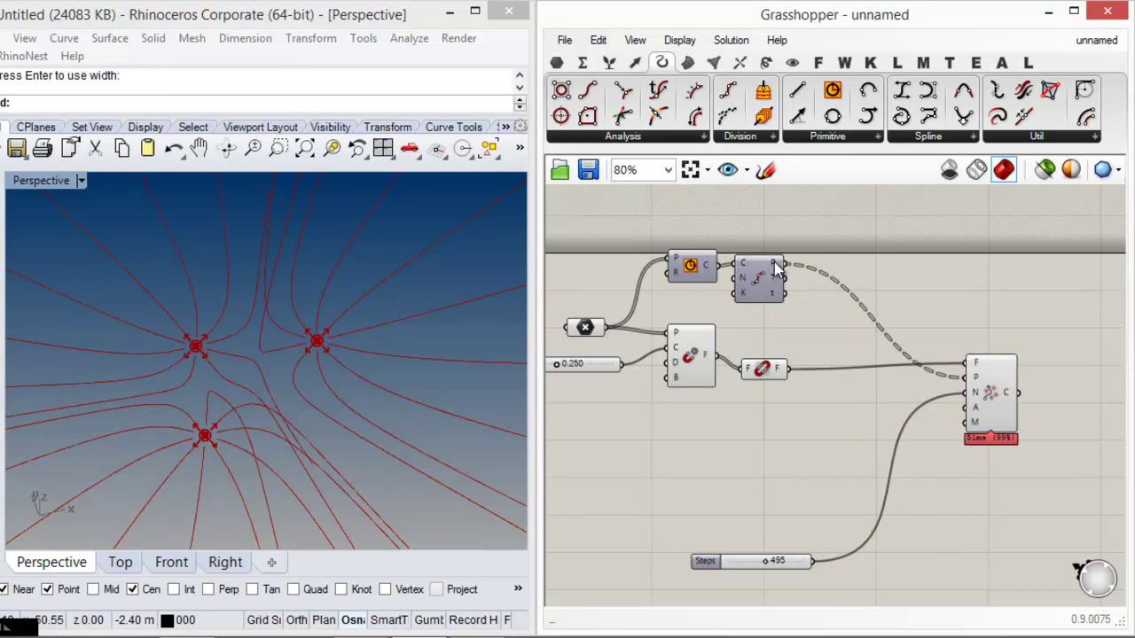
- Raise the Circle component and set Divide Curve slightly below it, leaving room for another input
right_drag(712, 290, 749, 311)
drag(733, 291, 728, 265)
drag(810, 299, 809, 305)
click(789, 336)
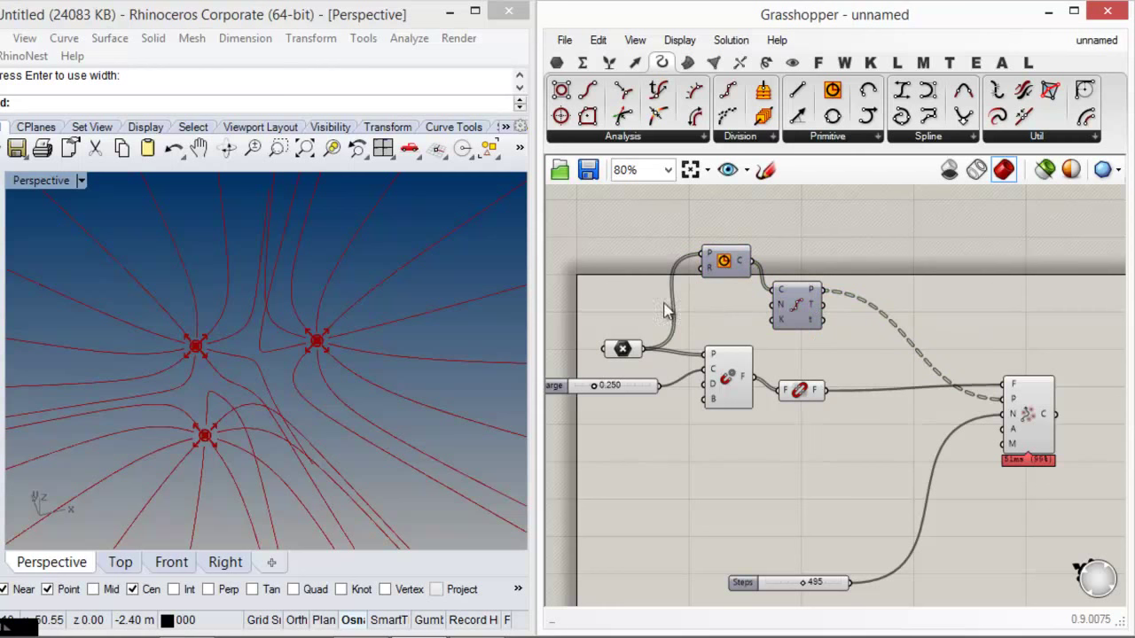
- Add a number slider with the value 20 and connect it to Divide Curve's N (Count) input
double_click(635, 310)
text(20)
key(Return)
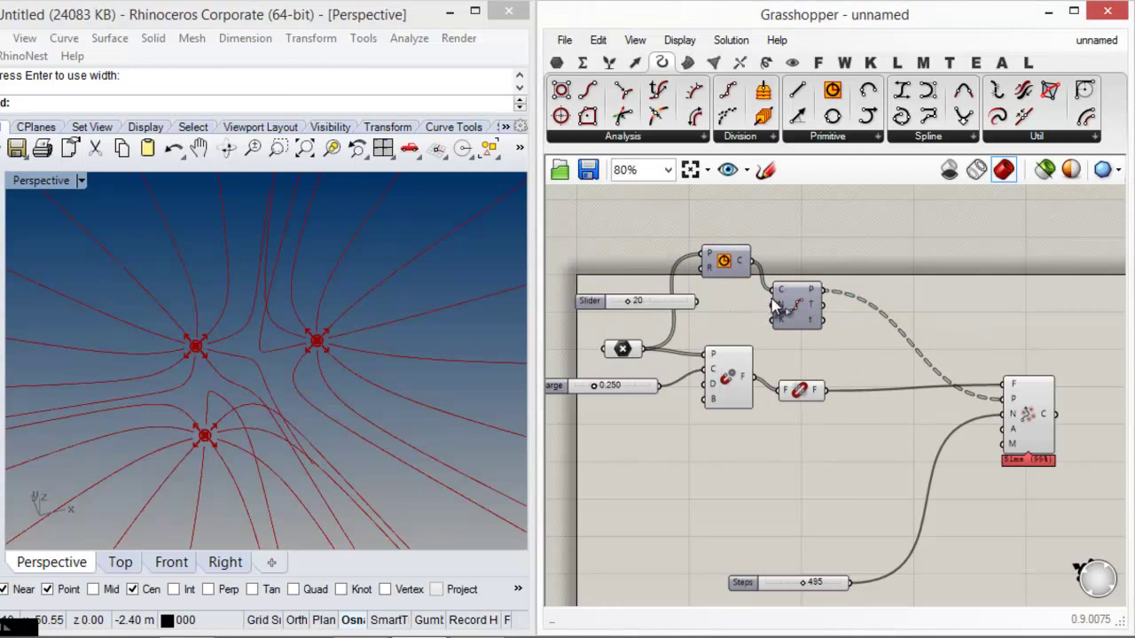
drag(700, 308, 700, 311)
- Shift the front charge point slightly in the viewport to reshape the surrounding field lines
drag(222, 425, 241, 453)
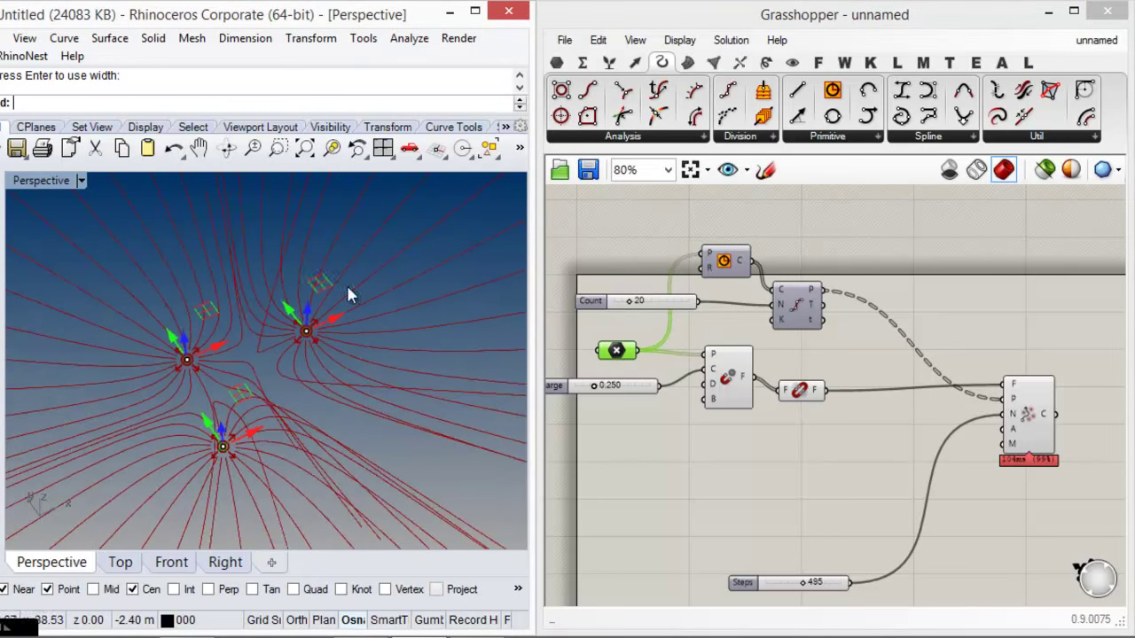
click(672, 467)
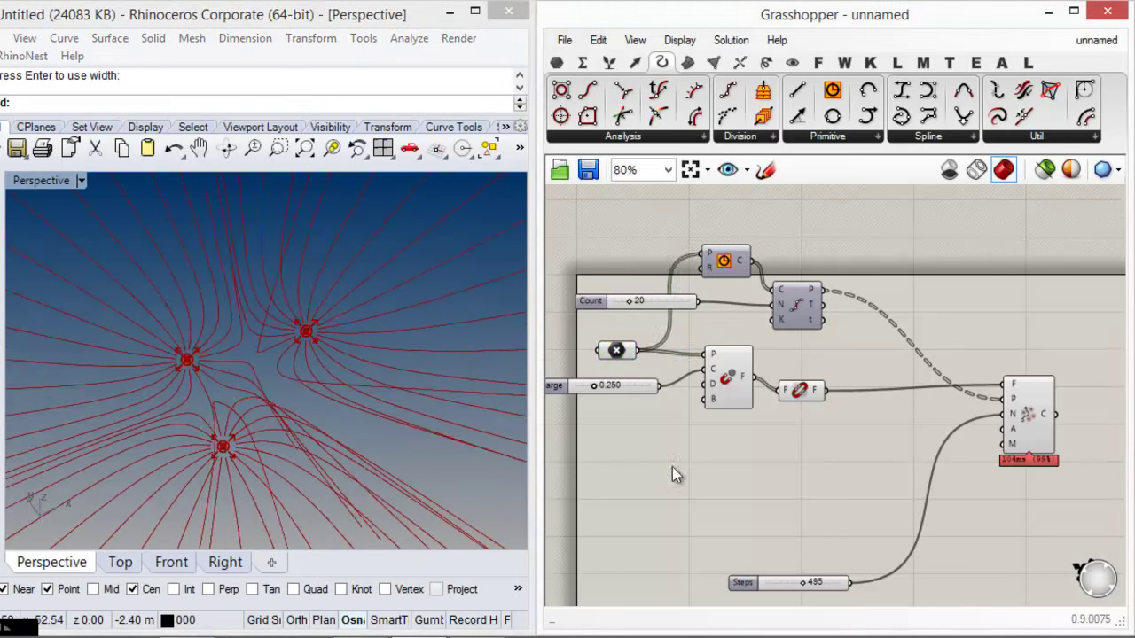
- Add a Spin Force component below Point Charge and connect the charge points to its P input
right_drag(672, 467, 676, 391)
click(635, 63)
click(601, 137)
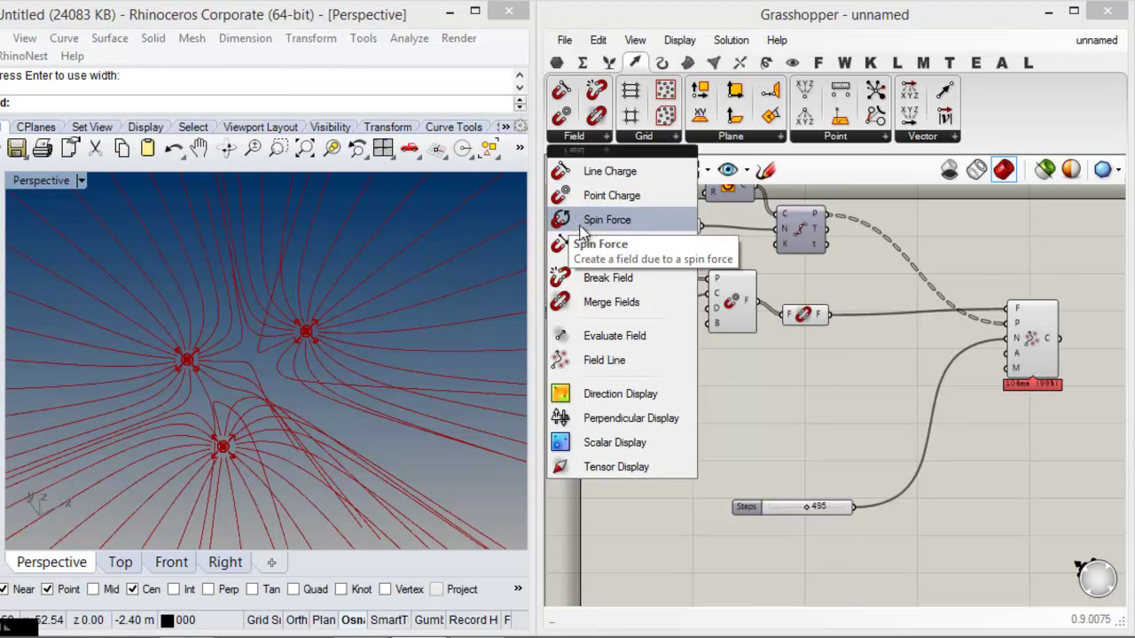
drag(603, 221, 637, 273)
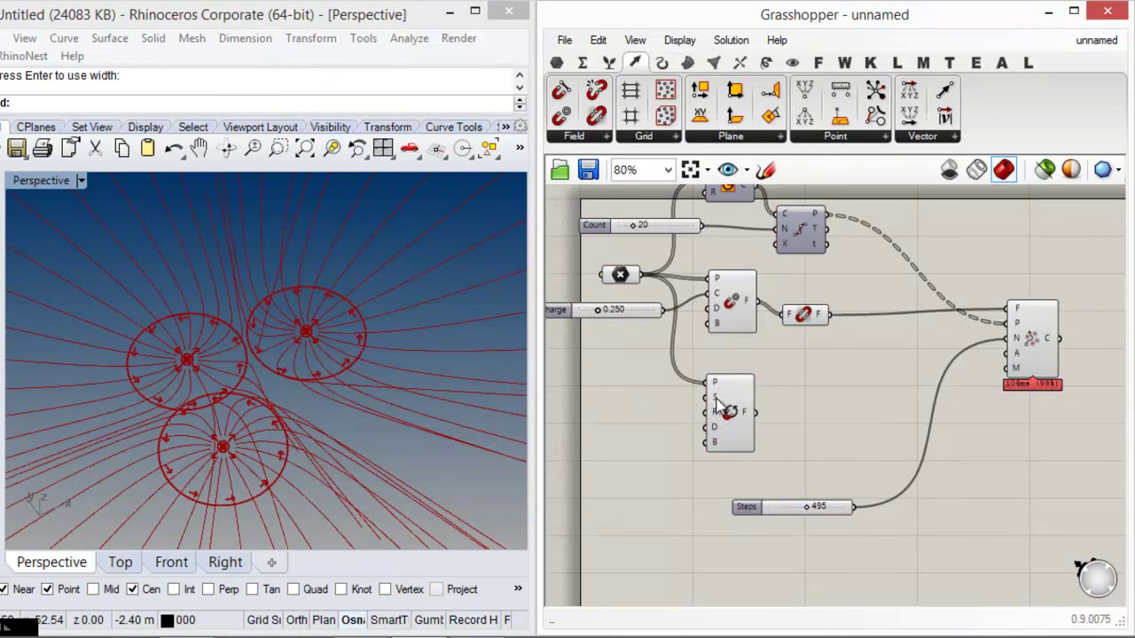
drag(727, 401, 730, 393)
click(790, 396)
right_drag(279, 366, 387, 369)
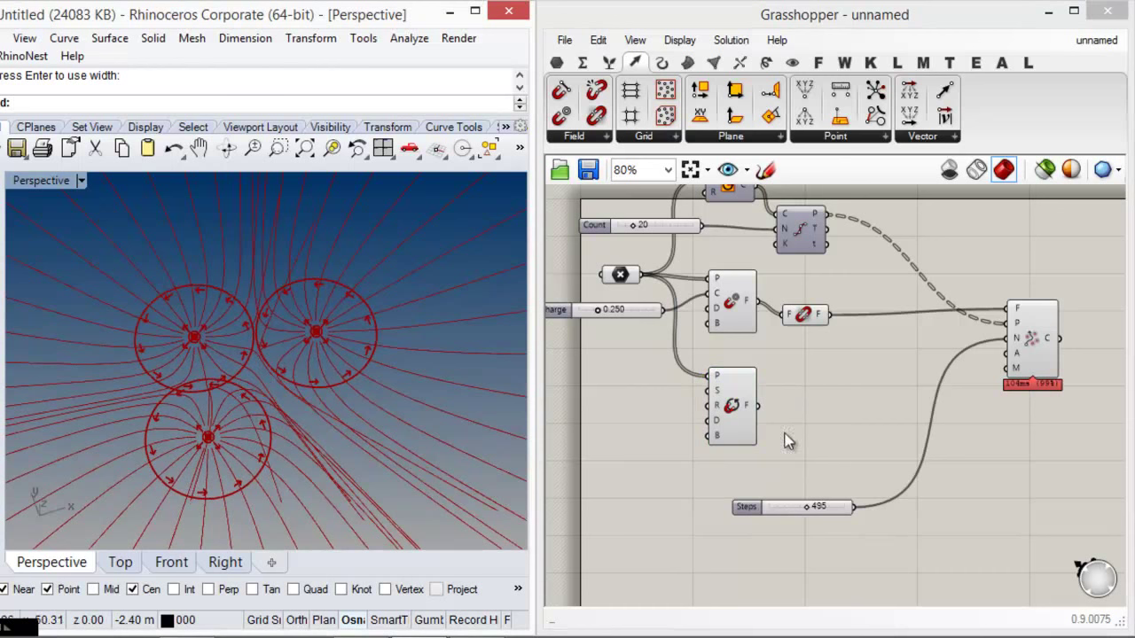
- Feed the Spin Force field into Merge Fields' F input alongside Point Charge, and place Merge Fields midway between the two components
drag(732, 408, 729, 401)
shift+drag(779, 320, 764, 398)
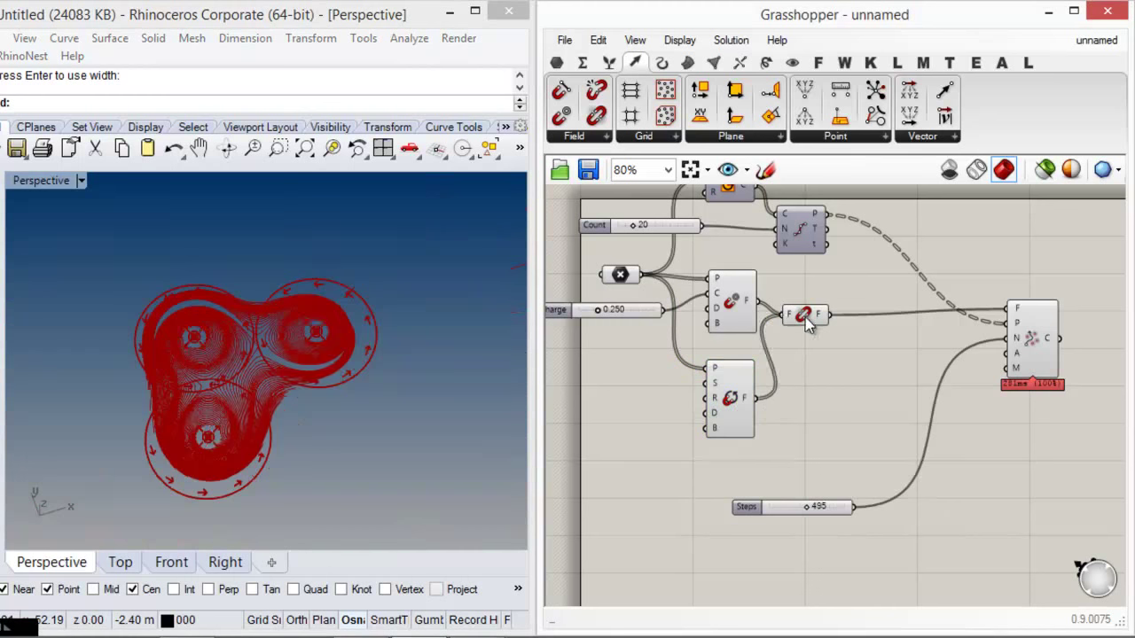
drag(804, 314, 817, 330)
click(829, 371)
click(817, 330)
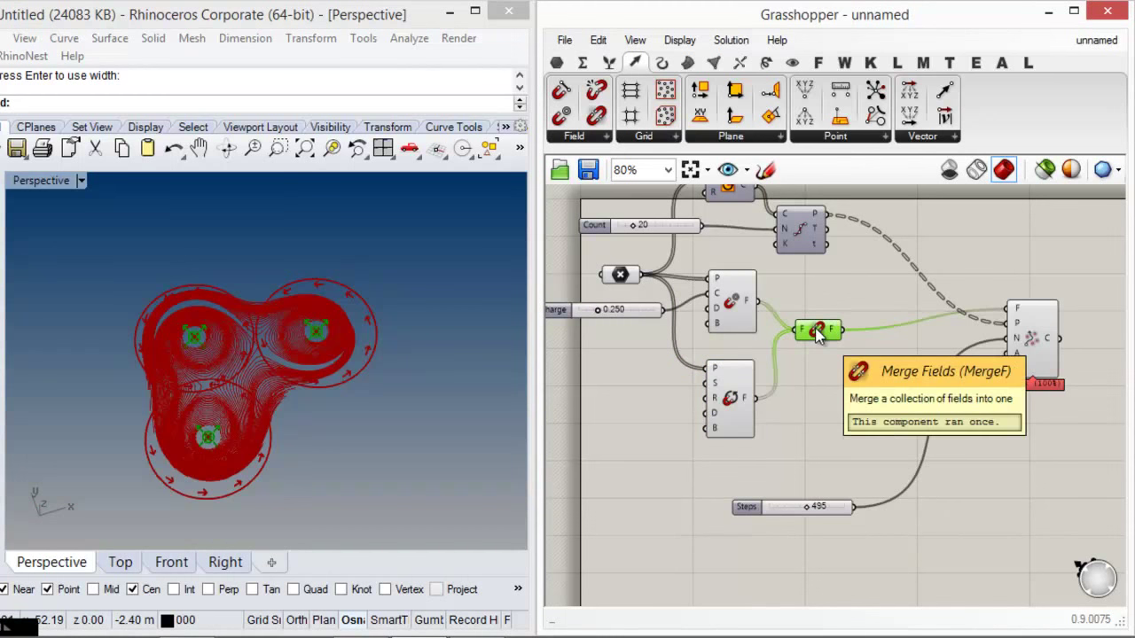
drag(776, 423, 749, 320)
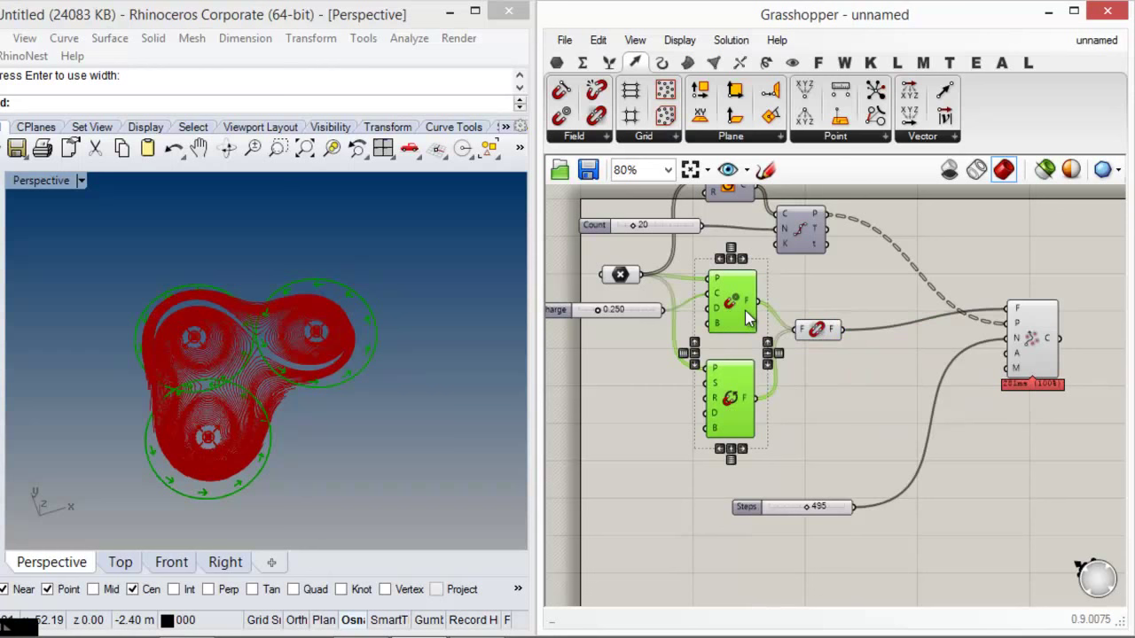
click(816, 330)
click(802, 378)
drag(825, 330, 828, 338)
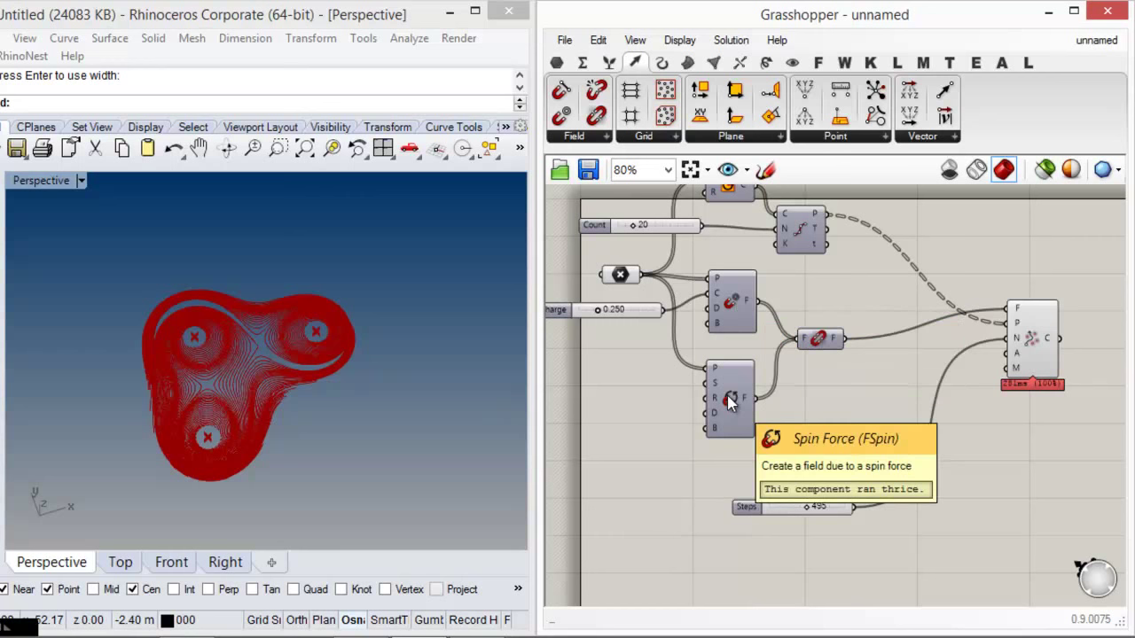
- Set the Count slider feeding Divide Curve to 10
right_drag(264, 384, 251, 392)
scroll(179, 382, up, 8)
shift+right_drag(305, 433, 298, 405)
scroll(299, 409, down, 5)
right_drag(359, 366, 398, 367)
scroll(429, 294, up, 10)
scroll(417, 307, down, 8)
right_drag(667, 282, 700, 346)
scroll(689, 304, up, 3)
double_click(688, 301)
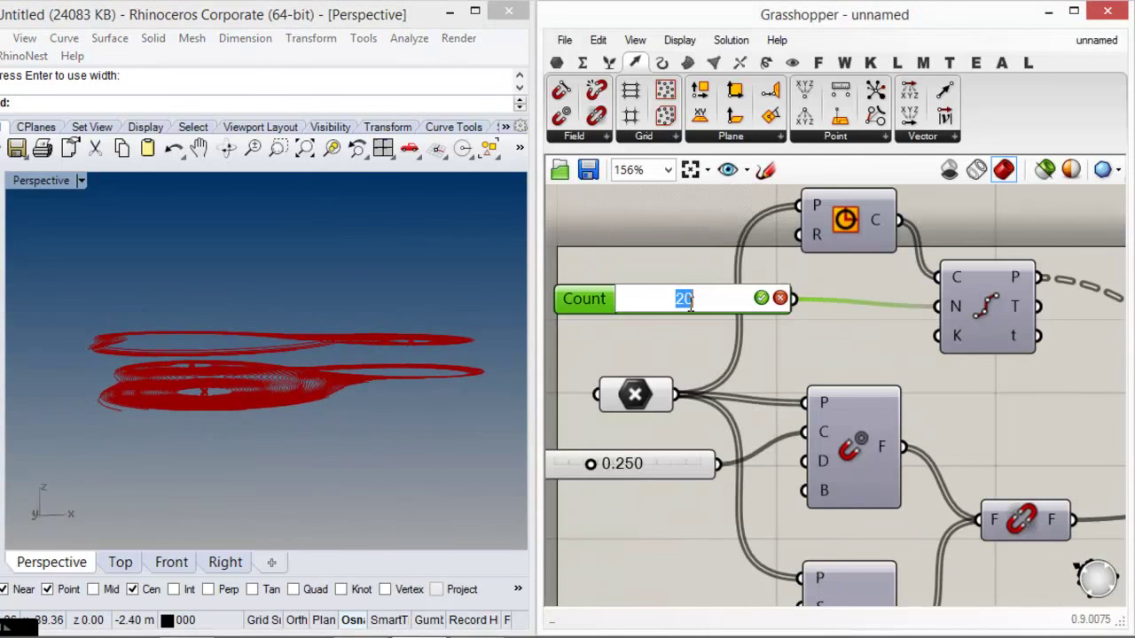
click(760, 301)
- Lower the right-hand charge point vertically in the viewport and raise the other two charge points
right_drag(308, 344, 373, 330)
click(633, 396)
drag(413, 322, 398, 380)
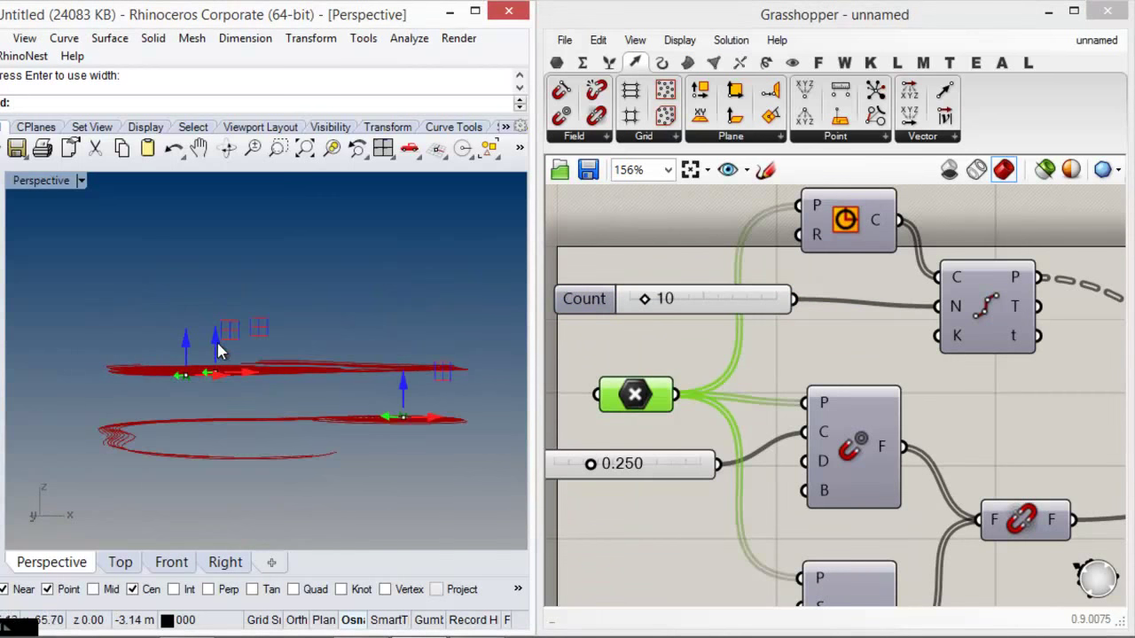
mouse_move(213, 299)
mouse_down()
mouse_move(215, 273)
mouse_move(216, 283)
mouse_up()
mouse_move(186, 346)
mouse_down()
mouse_move(193, 445)
mouse_move(194, 336)
mouse_up()
right_drag(357, 298, 402, 413)
click(670, 438)
- Add a number slider with the value 0.250 and connect it to Spin Force's S (Strength) input
right_drag(837, 512, 770, 330)
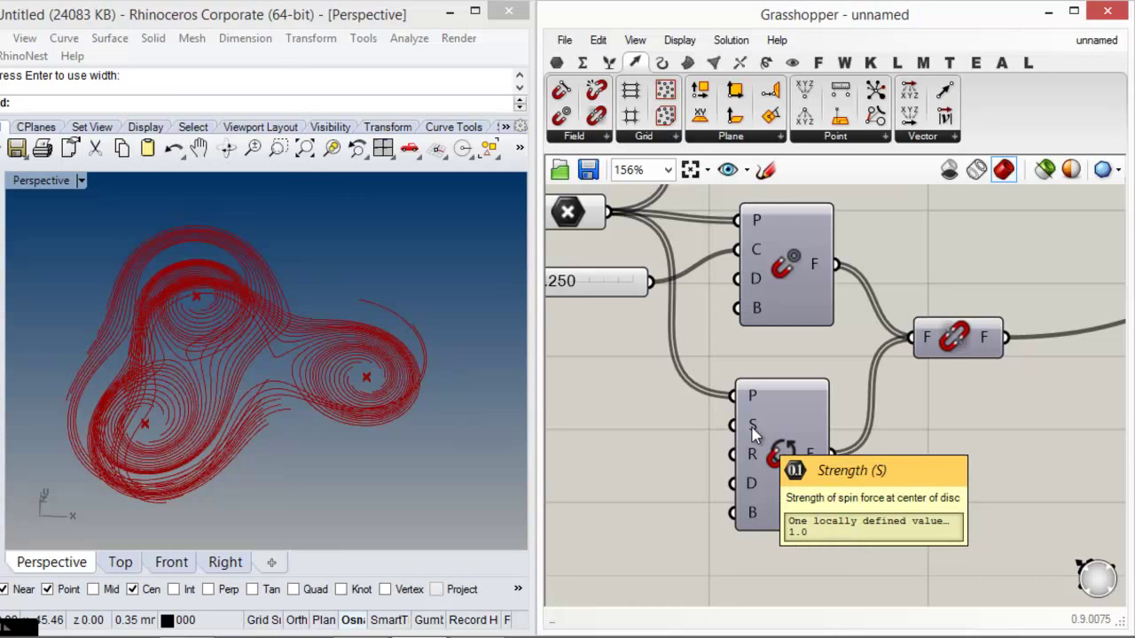
right_drag(699, 420, 778, 425)
click(556, 62)
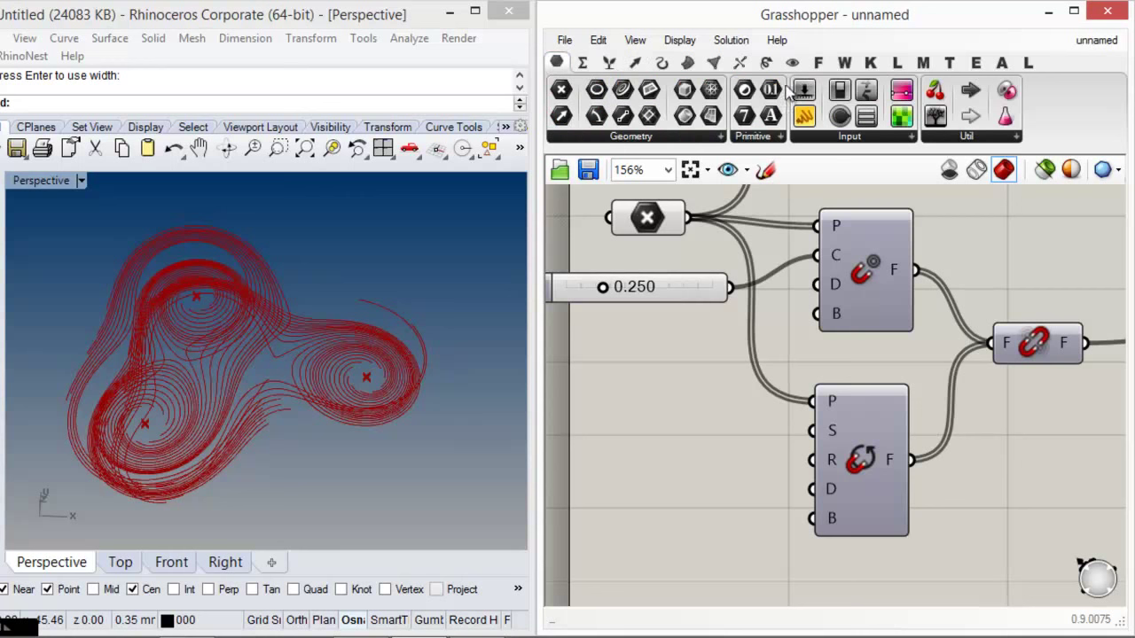
drag(687, 406, 644, 419)
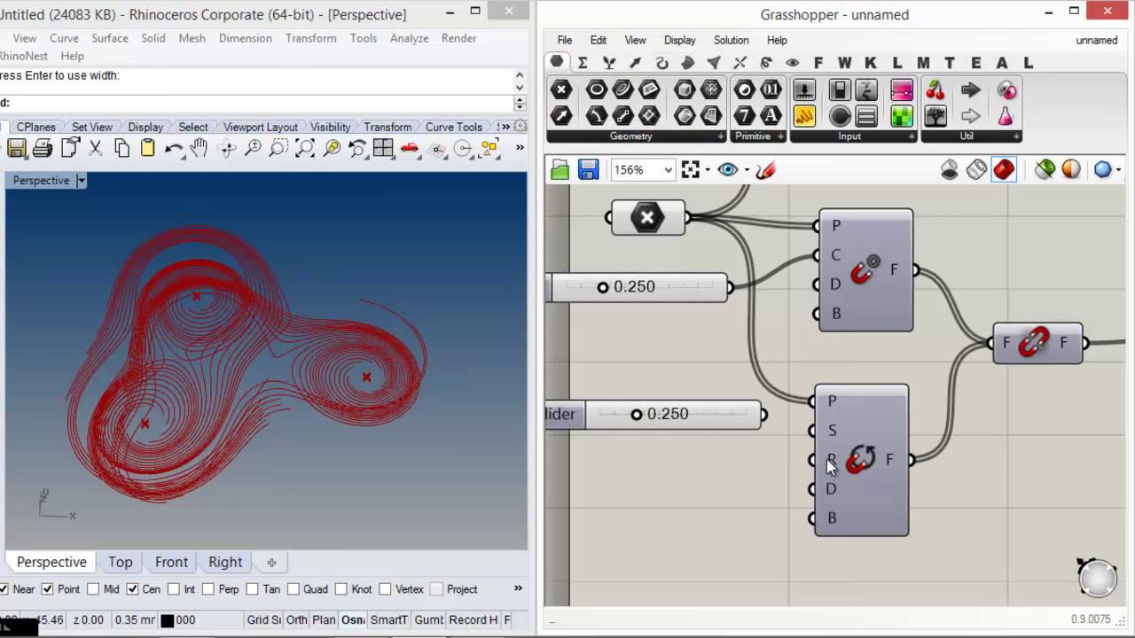
drag(763, 414, 812, 430)
- Set the Strength slider to 0.000 and move Spin Force up slightly to line up with it
drag(664, 430, 596, 424)
drag(865, 448, 860, 429)
click(960, 410)
right_drag(302, 417, 295, 368)
scroll(326, 394, down, 10)
right_drag(333, 405, 213, 381)
click(869, 279)
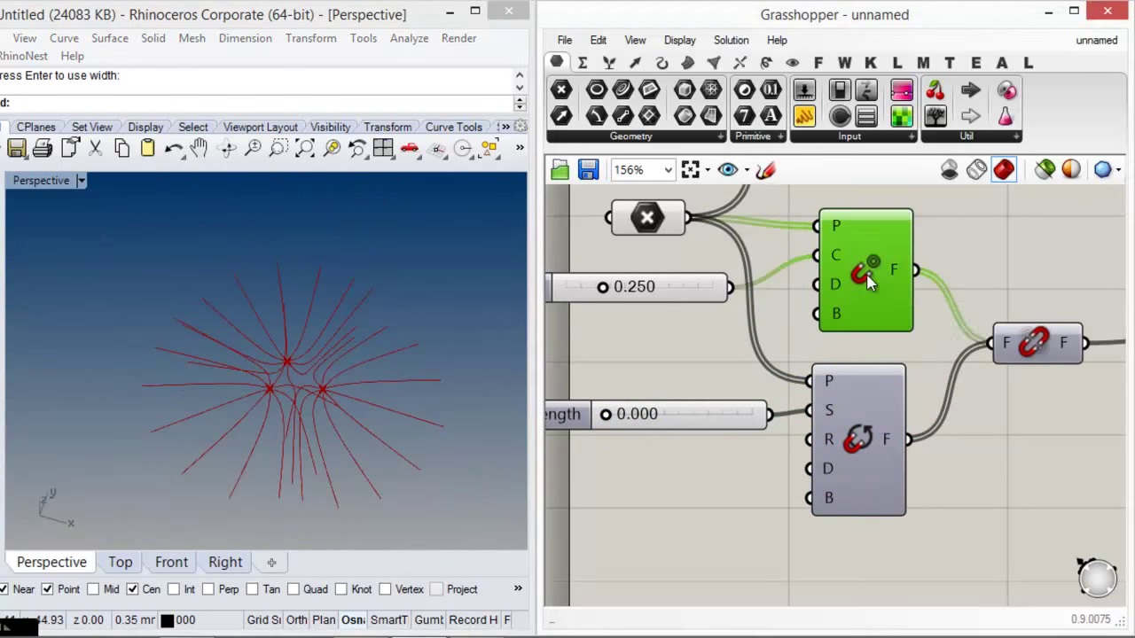
click(968, 278)
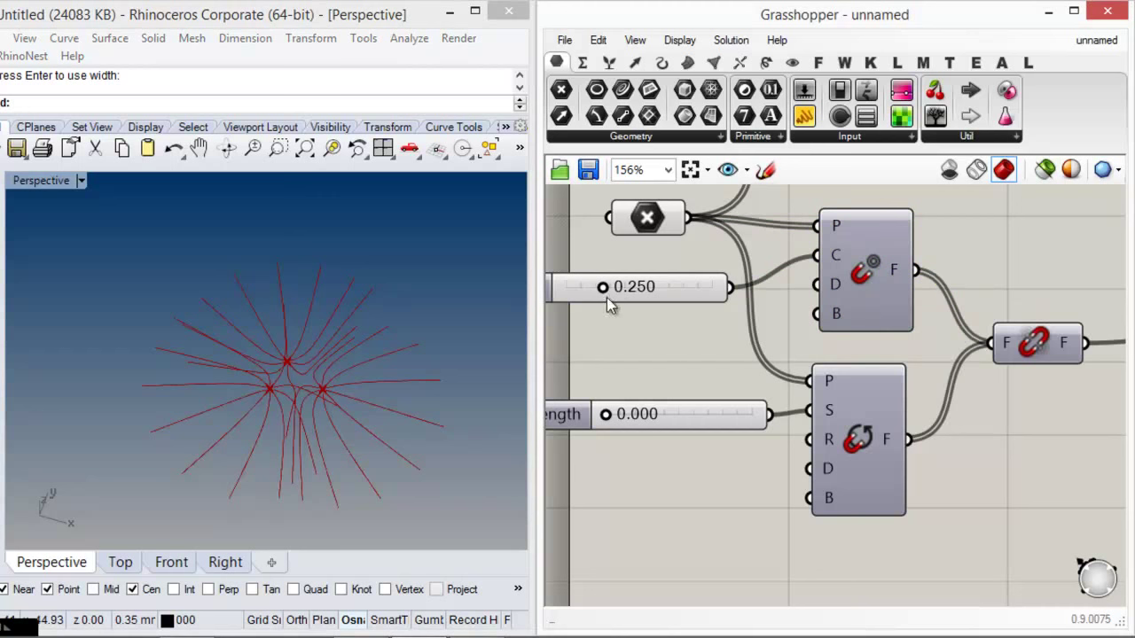
- Set the Strength slider of Spin Force to 1.000
right_drag(660, 425, 661, 447)
drag(624, 438, 769, 434)
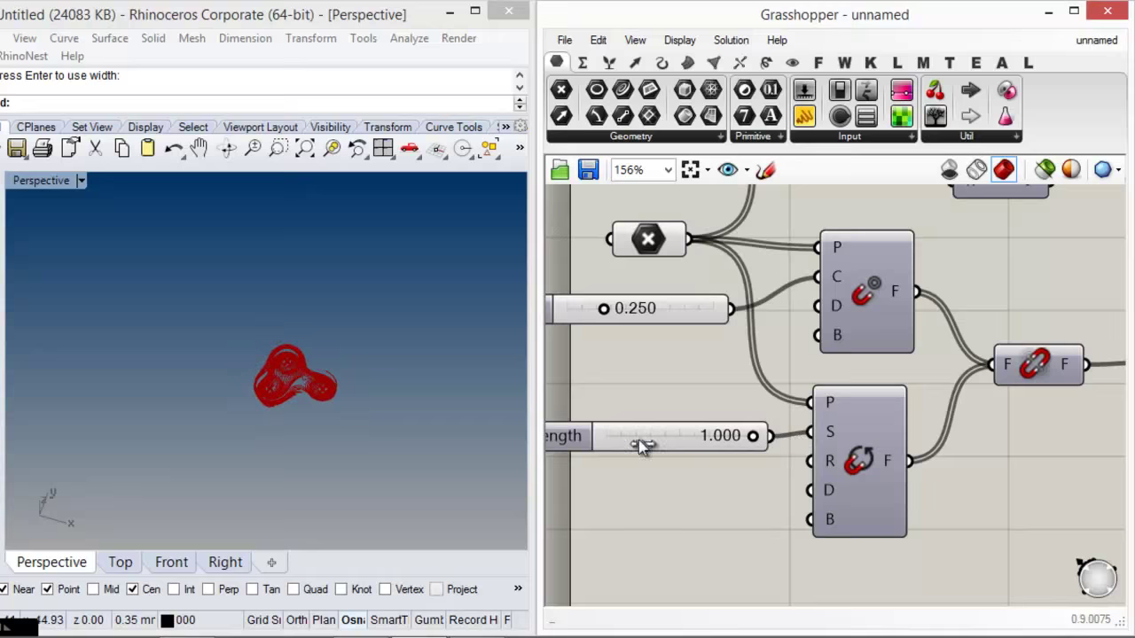
scroll(299, 391, up, 8)
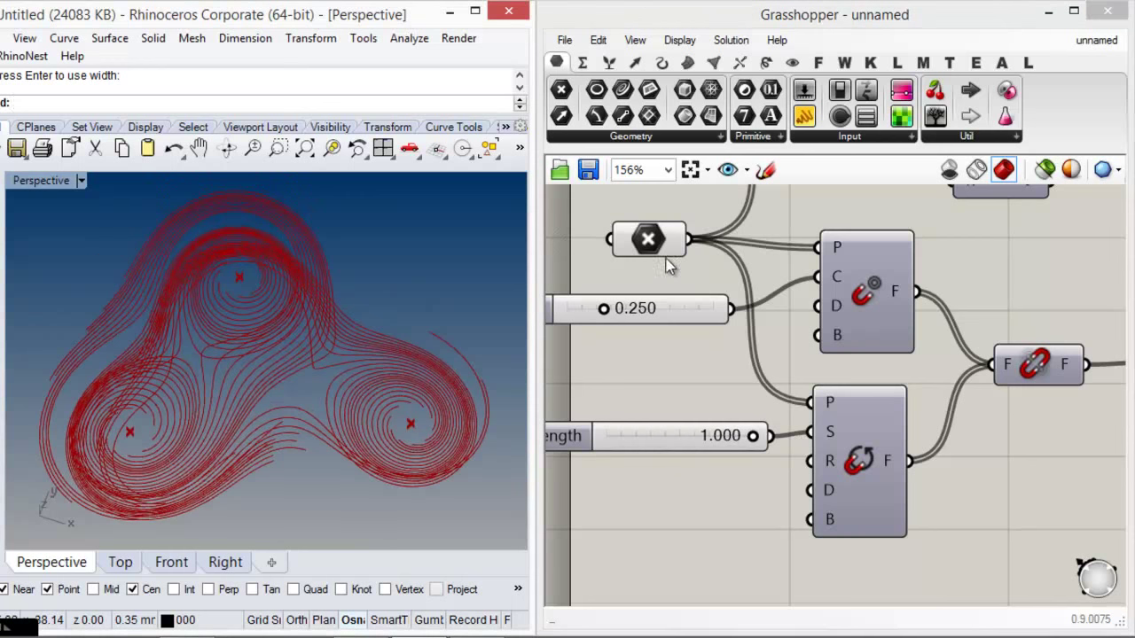
- Set the Charge slider of Point Charge to 1.000, keeping Strength at 1.000
drag(603, 309, 745, 308)
right_drag(242, 414, 238, 334)
scroll(282, 383, down, 7)
right_drag(286, 390, 311, 430)
click(754, 410)
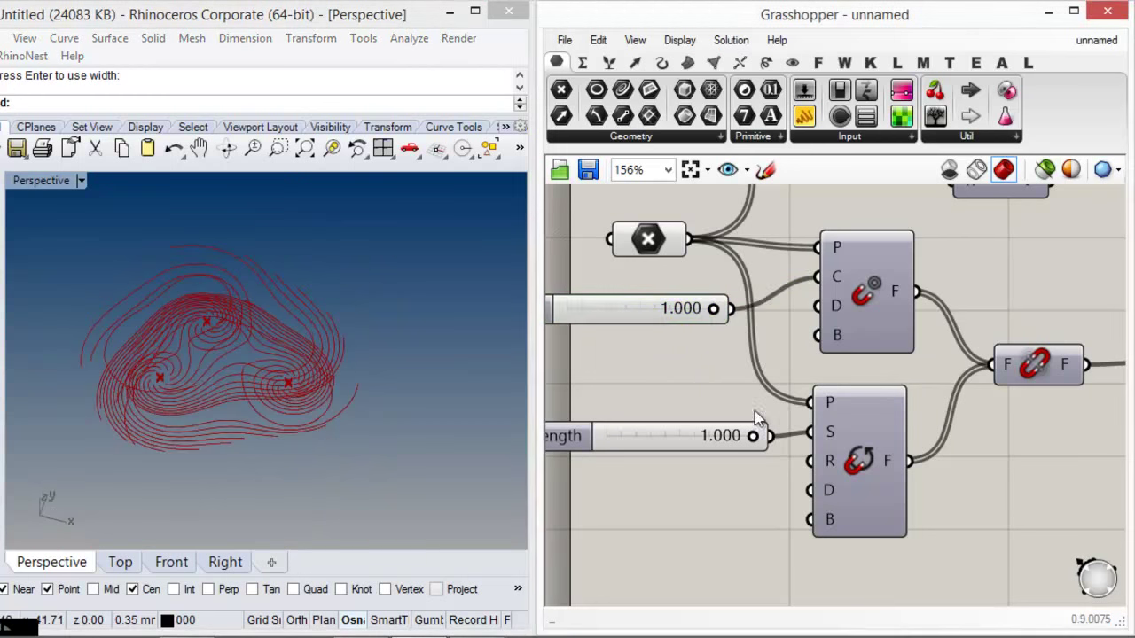
drag(717, 445, 762, 439)
- Add a number slider with the value 5 below Strength and connect it to Spin Force's R (Radius) input
right_drag(869, 501, 857, 481)
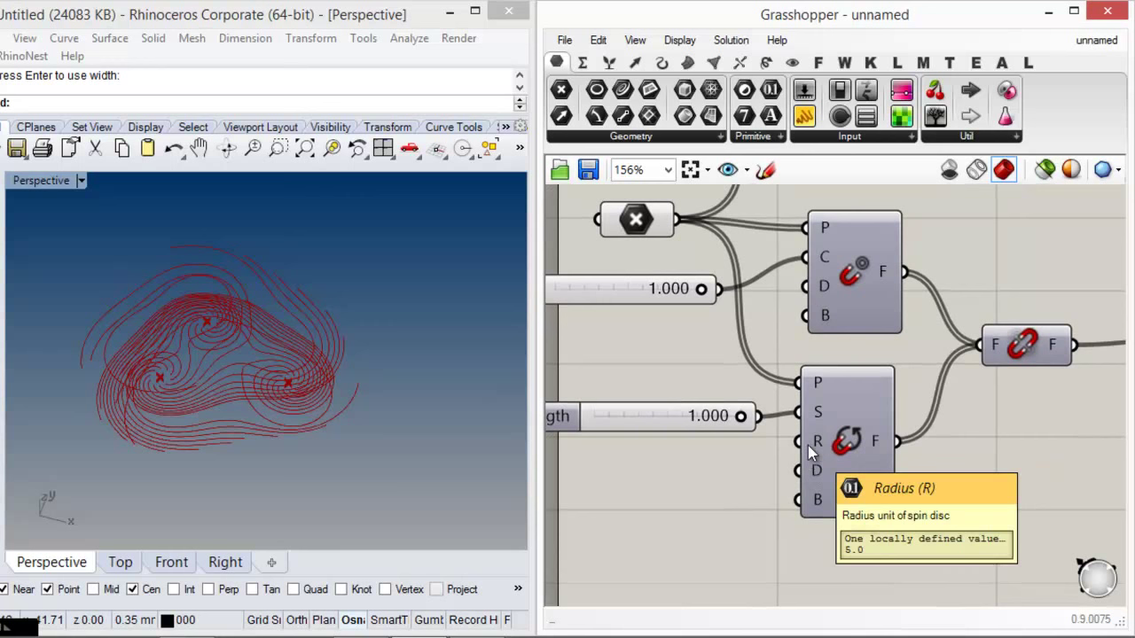
drag(856, 455, 865, 462)
click(693, 482)
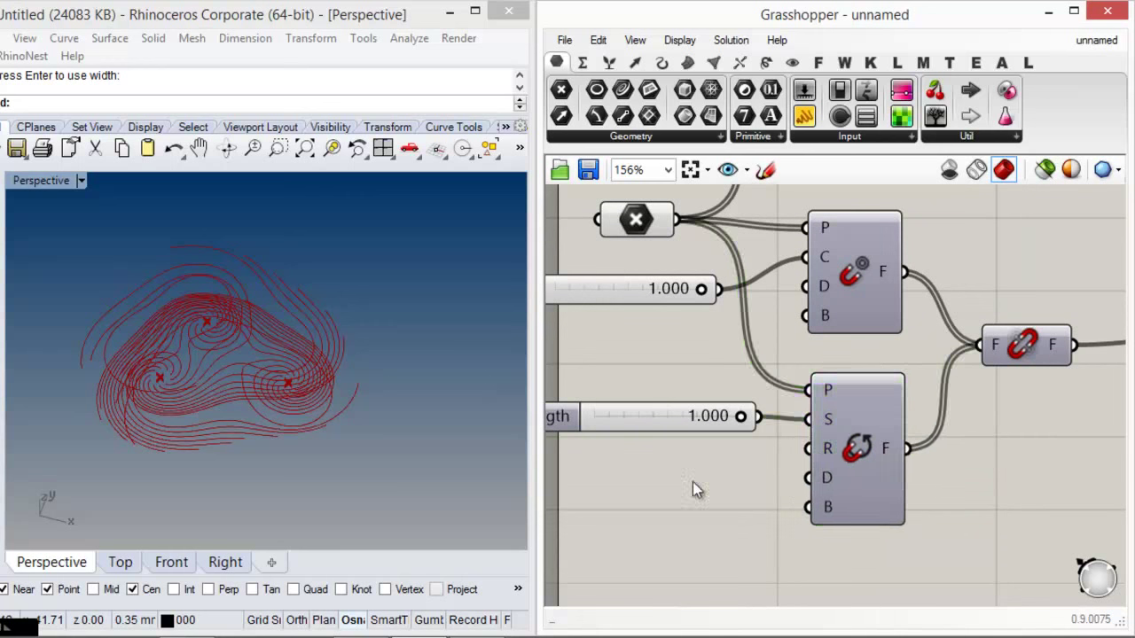
right_drag(598, 490, 701, 458)
double_click(701, 457)
text(5)
key(Return)
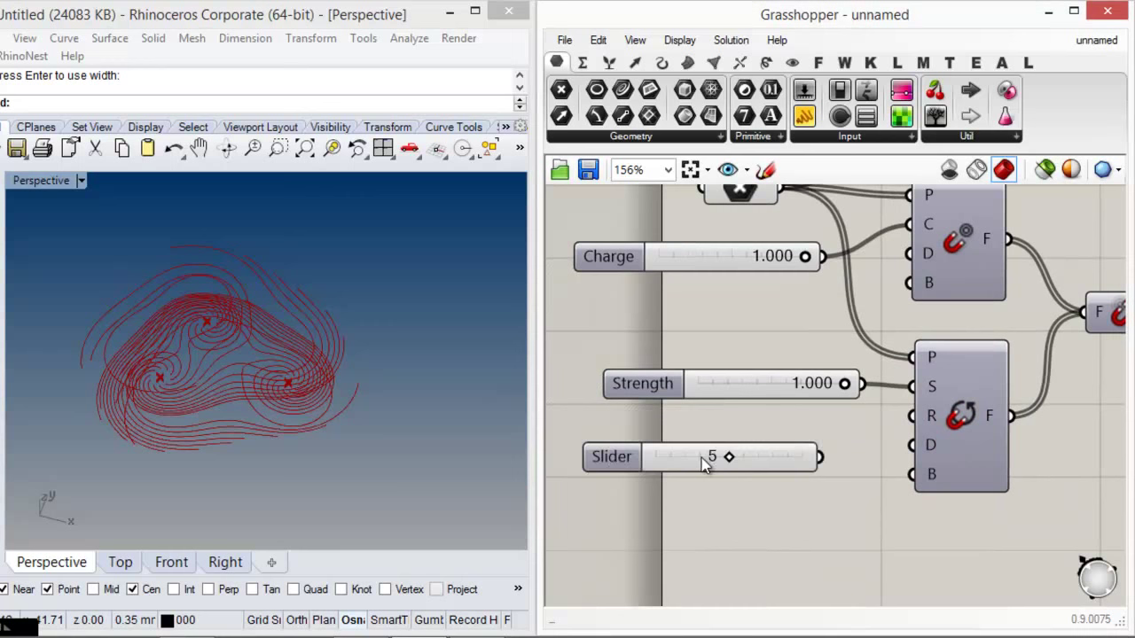
drag(911, 425, 818, 447)
click(821, 478)
right_drag(762, 483, 734, 491)
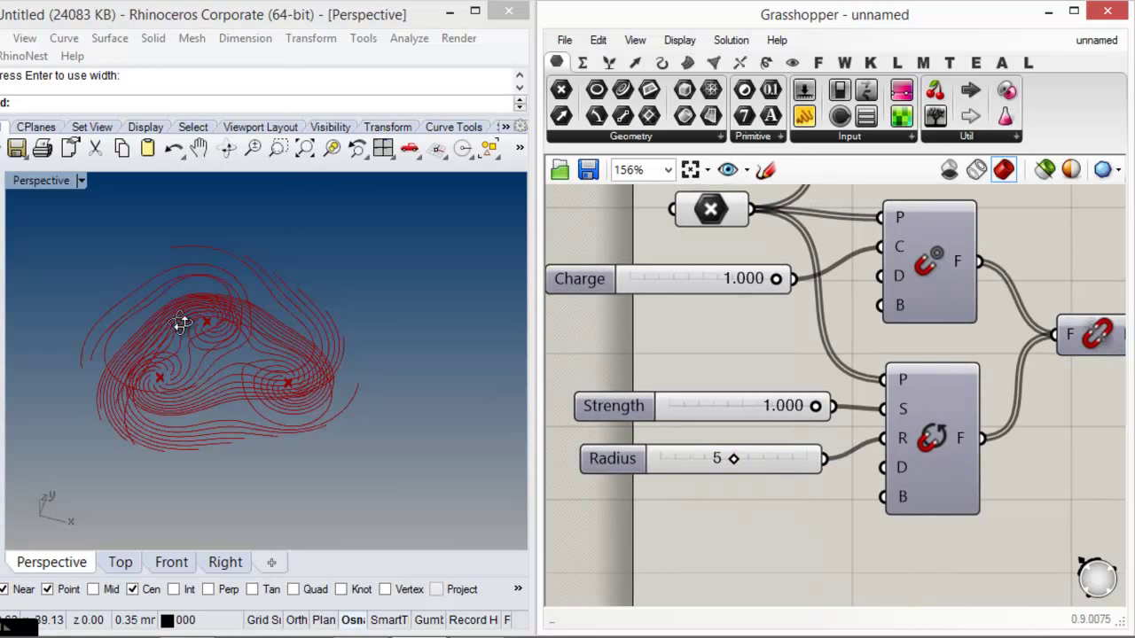
- Try a spin Radius of 10 and view its effect on the field lines
right_drag(177, 322, 188, 423)
scroll(317, 383, up, 4)
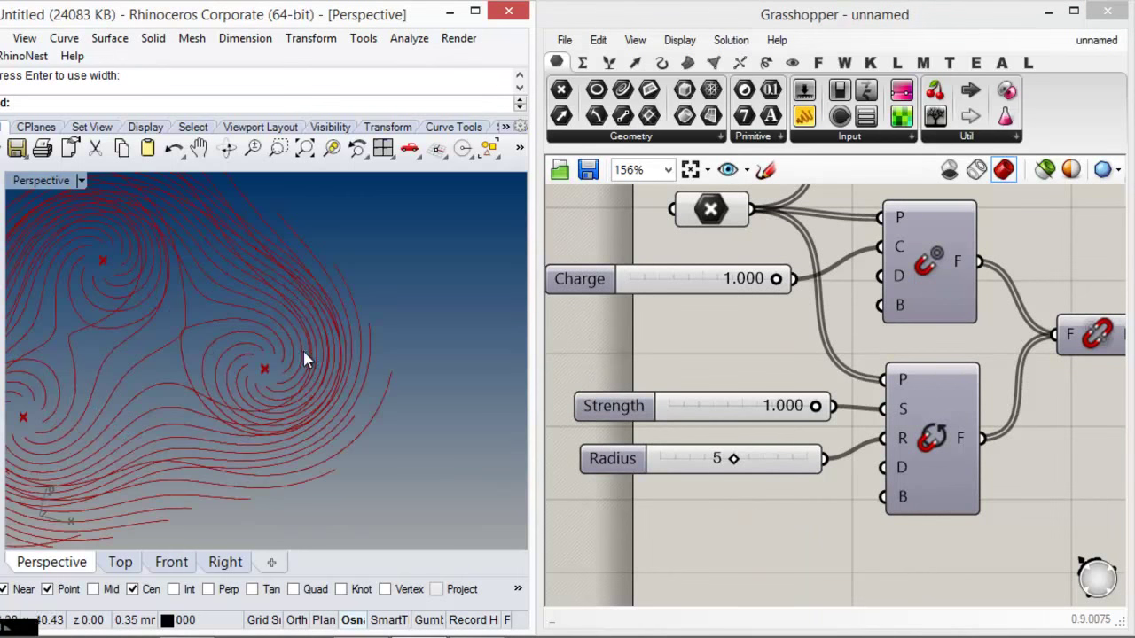
drag(732, 459, 825, 461)
right_drag(296, 423, 248, 352)
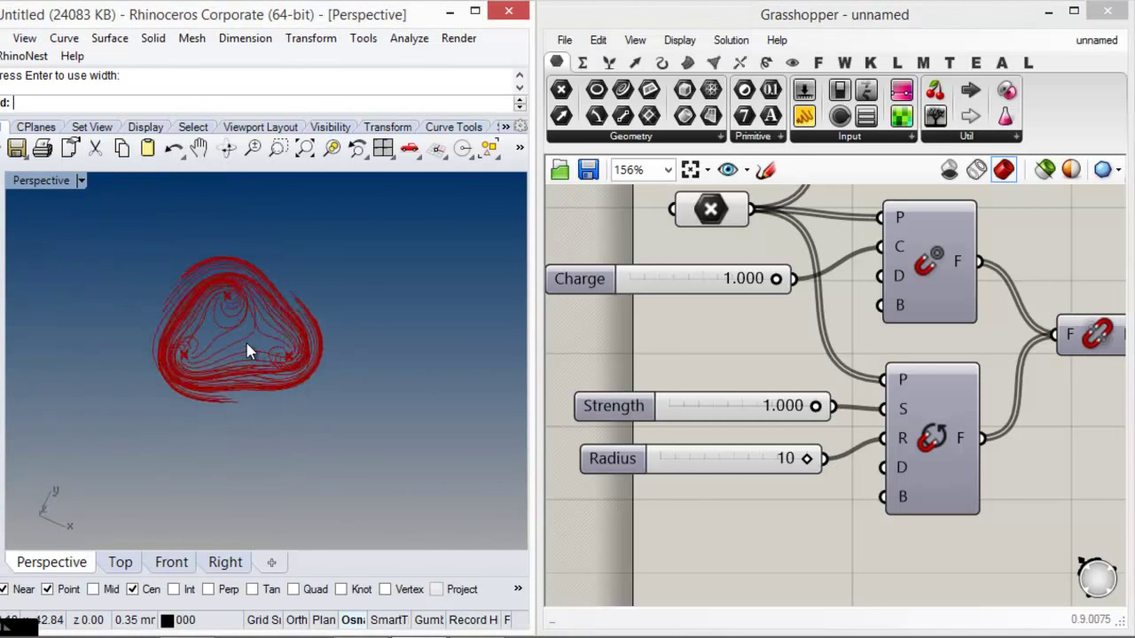
scroll(249, 352, up, 3)
- Try a spin Radius of 3 and inspect the spirals around the charge points up close
drag(787, 459, 711, 459)
right_drag(265, 283, 263, 292)
scroll(266, 328, down, 10)
scroll(289, 334, up, 15)
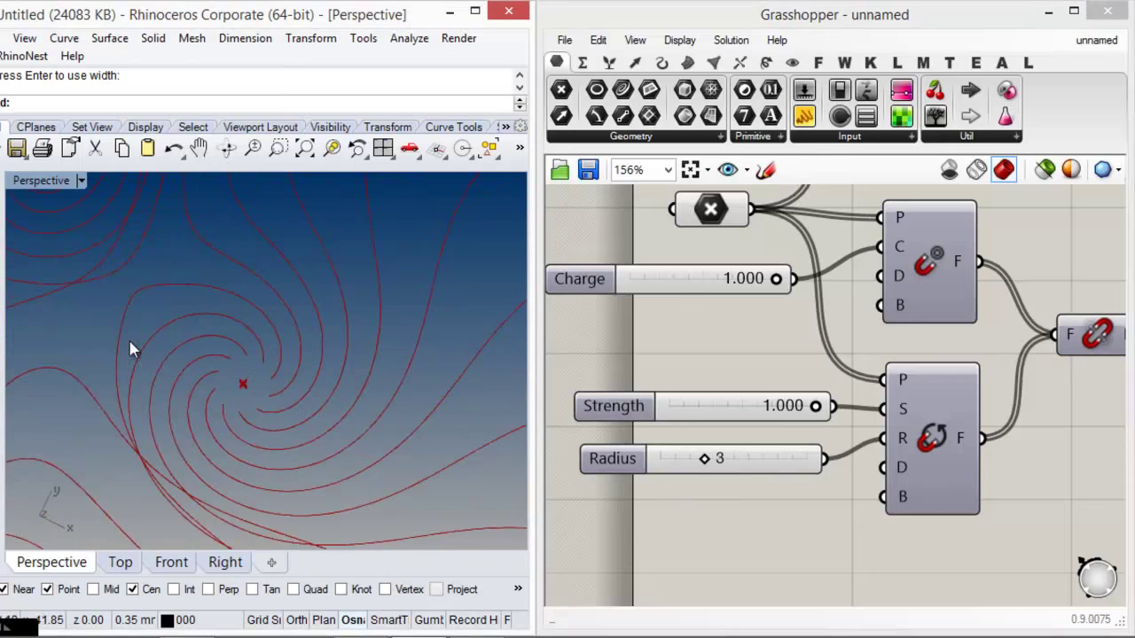
scroll(278, 307, down, 5)
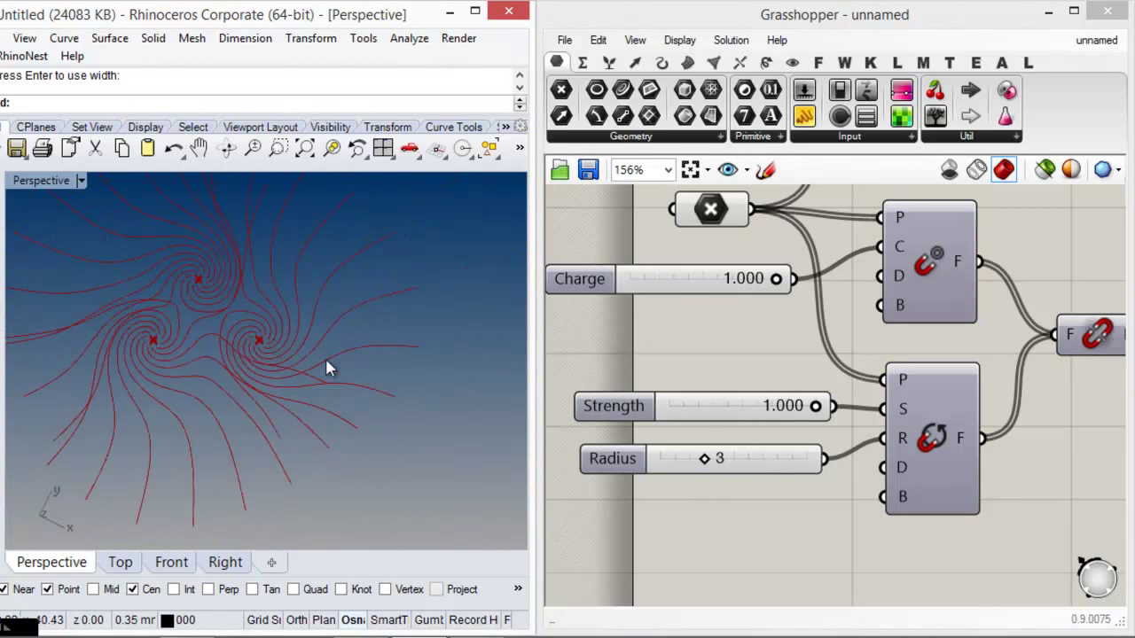
shift+right_drag(311, 322, 325, 341)
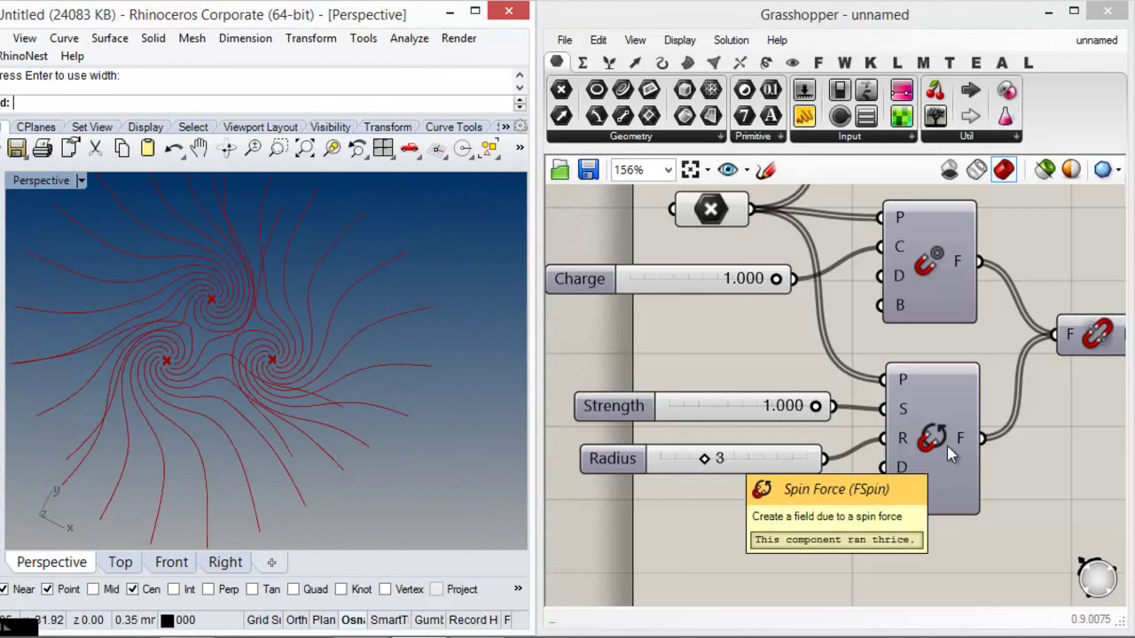
- Set the Radius slider of Spin Force to 5
right_drag(668, 421, 562, 496)
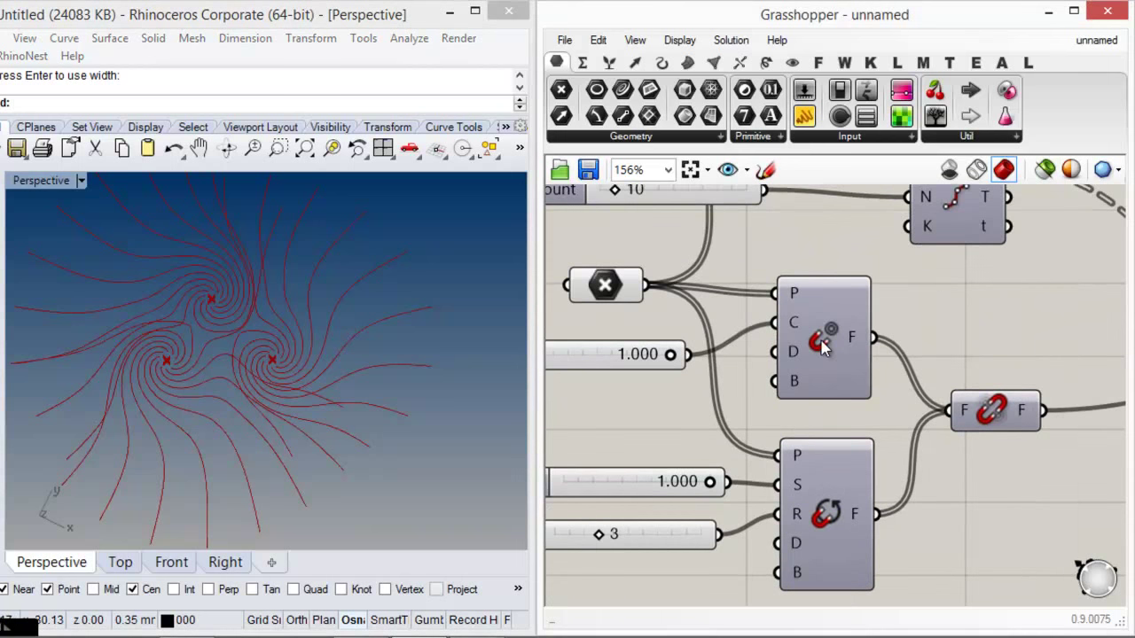
scroll(370, 354, down, 3)
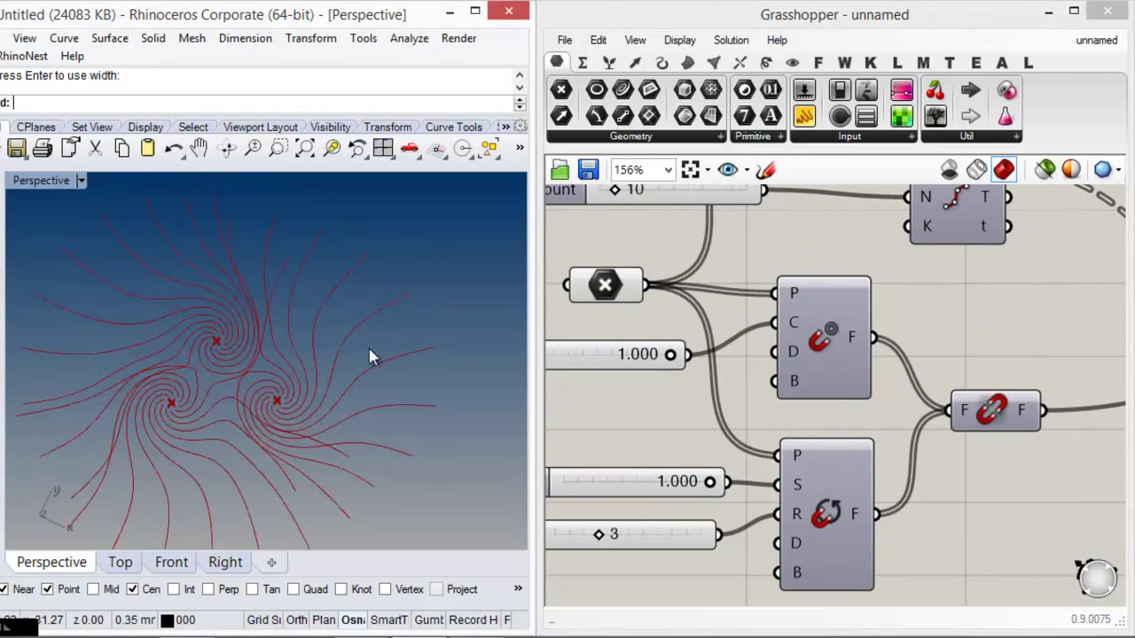
right_drag(326, 460, 304, 424)
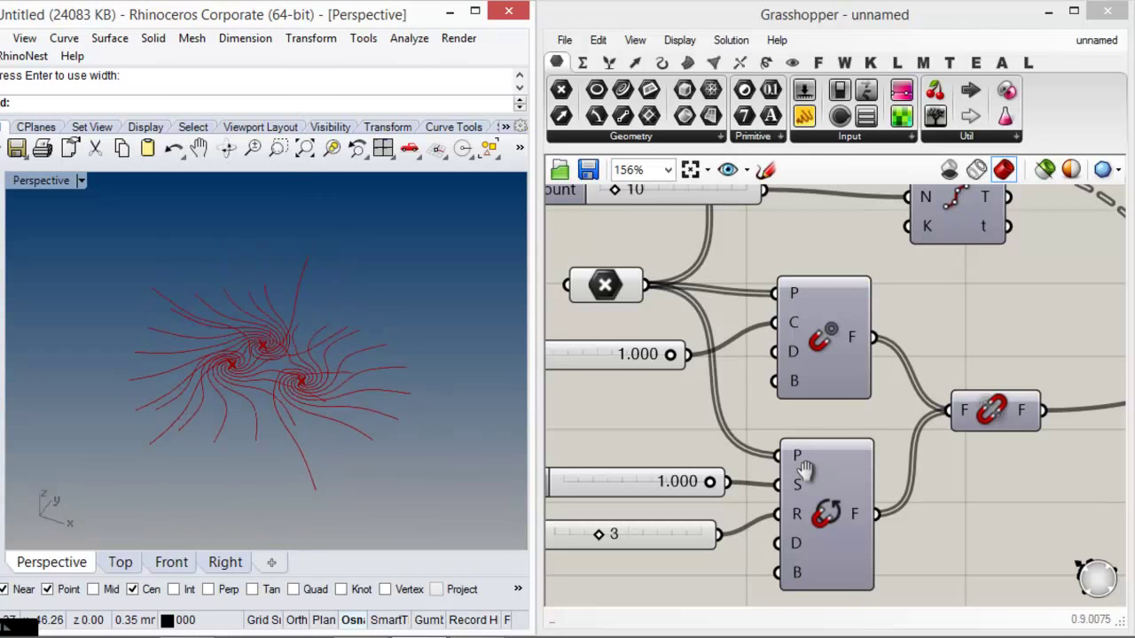
right_drag(806, 472, 903, 383)
drag(698, 450, 724, 446)
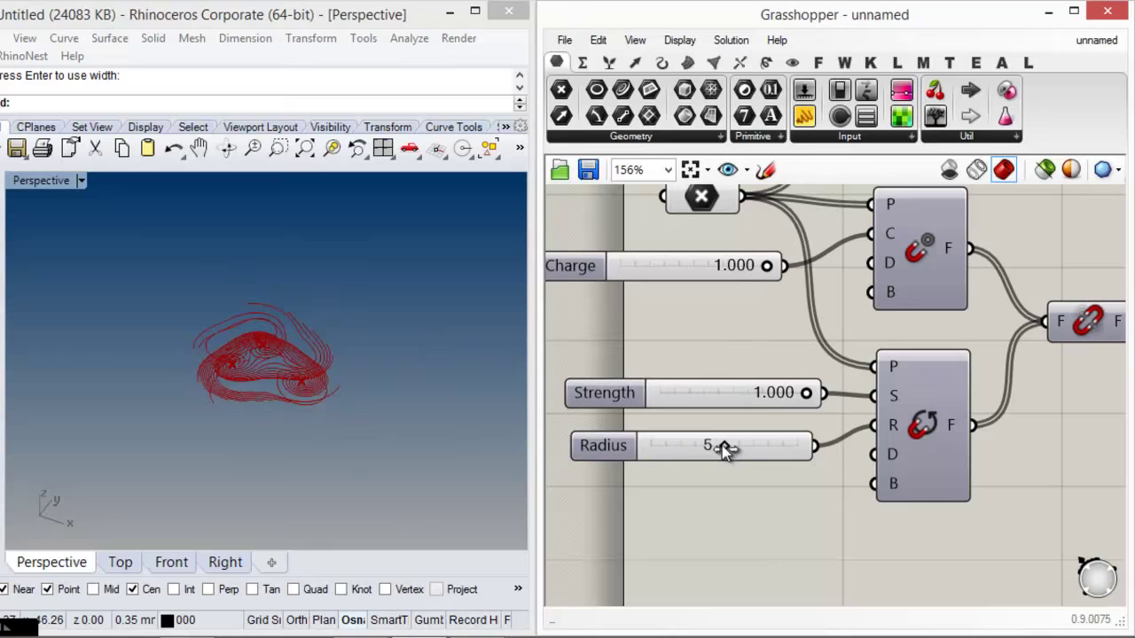
scroll(282, 415, up, 3)
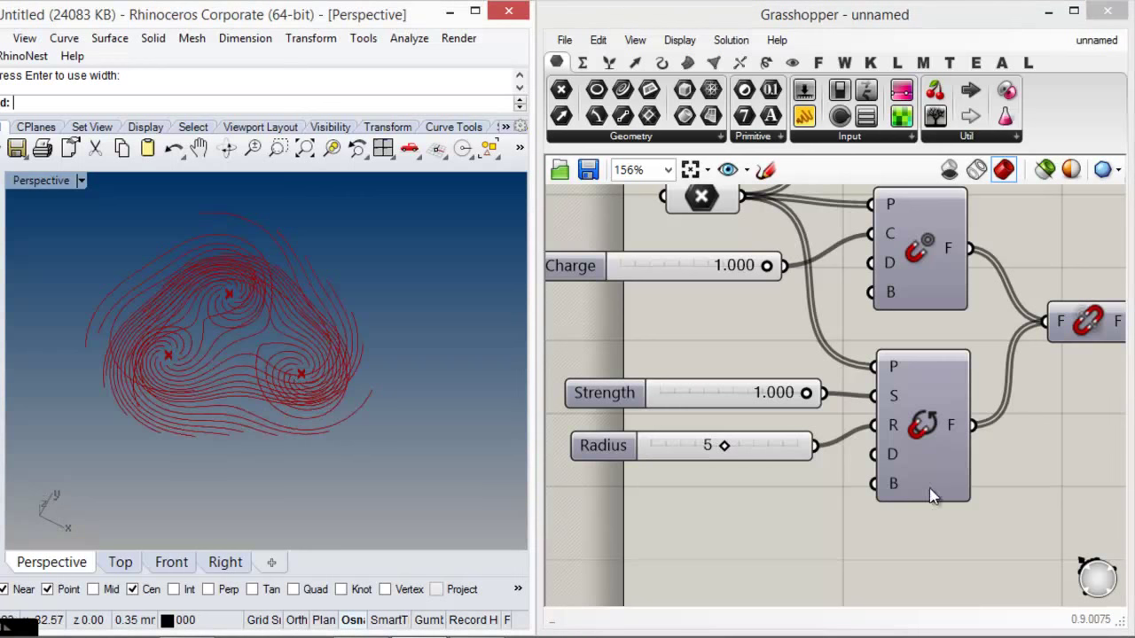
- Nudge Spin Force up slightly and inspect the Bounds and Decay inputs of Point Charge
drag(936, 431, 943, 424)
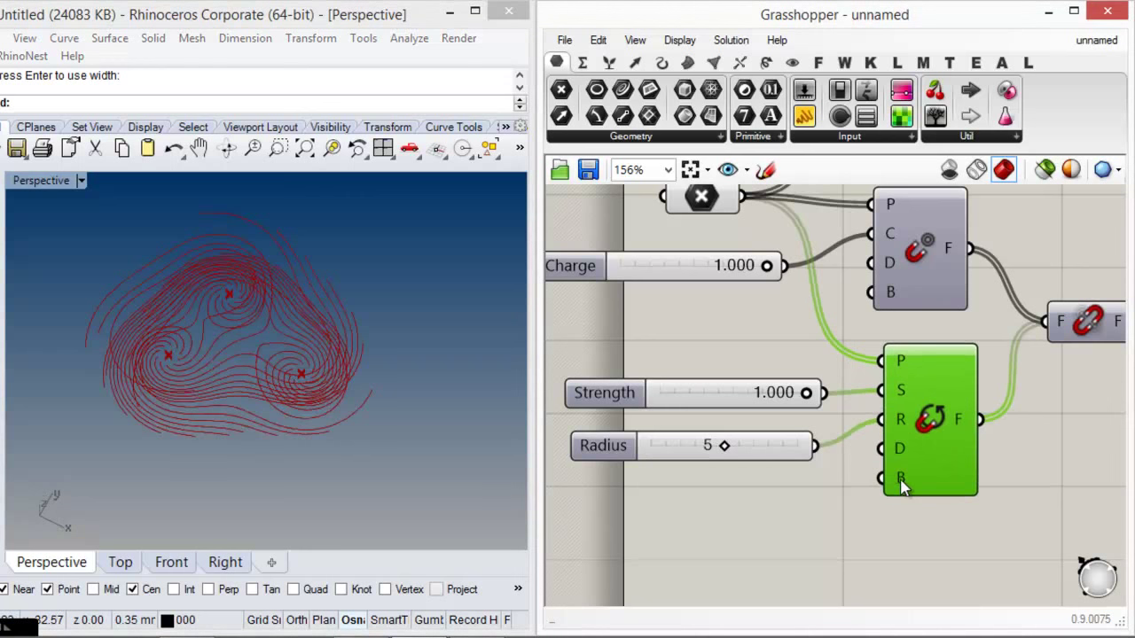
right_drag(895, 524, 866, 515)
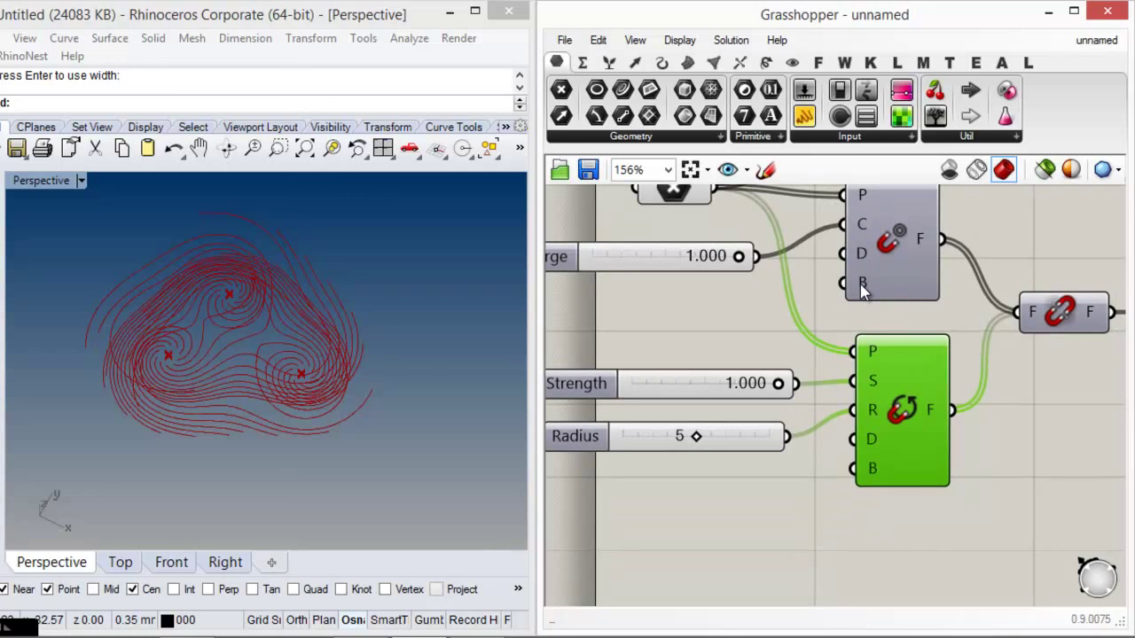
right_drag(882, 278, 863, 349)
click(880, 316)
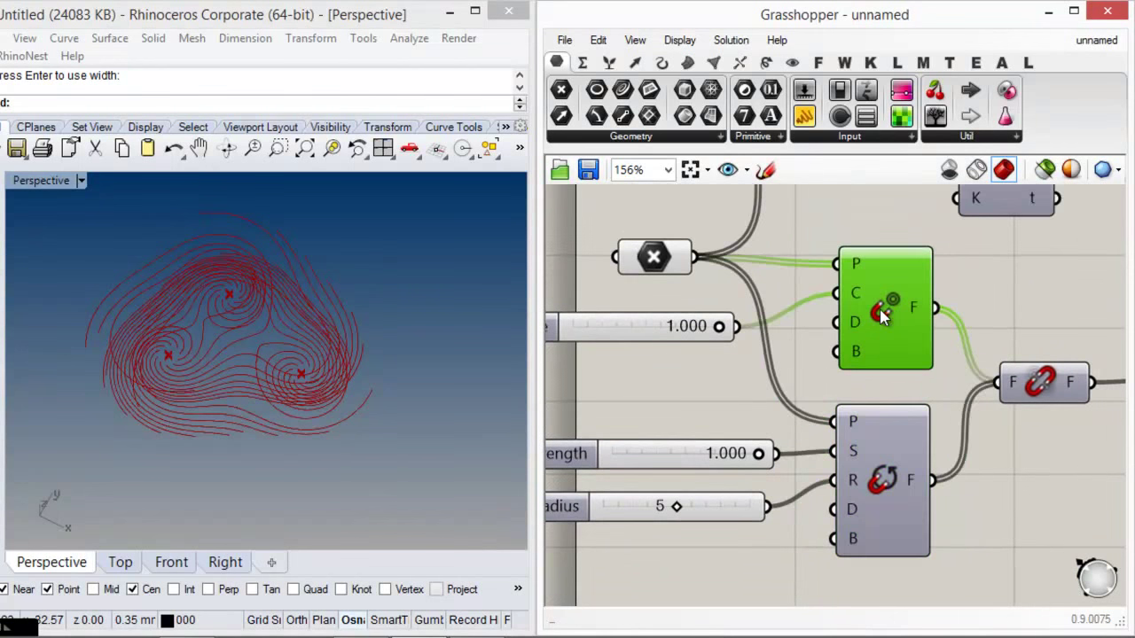
mouse_move(856, 368)
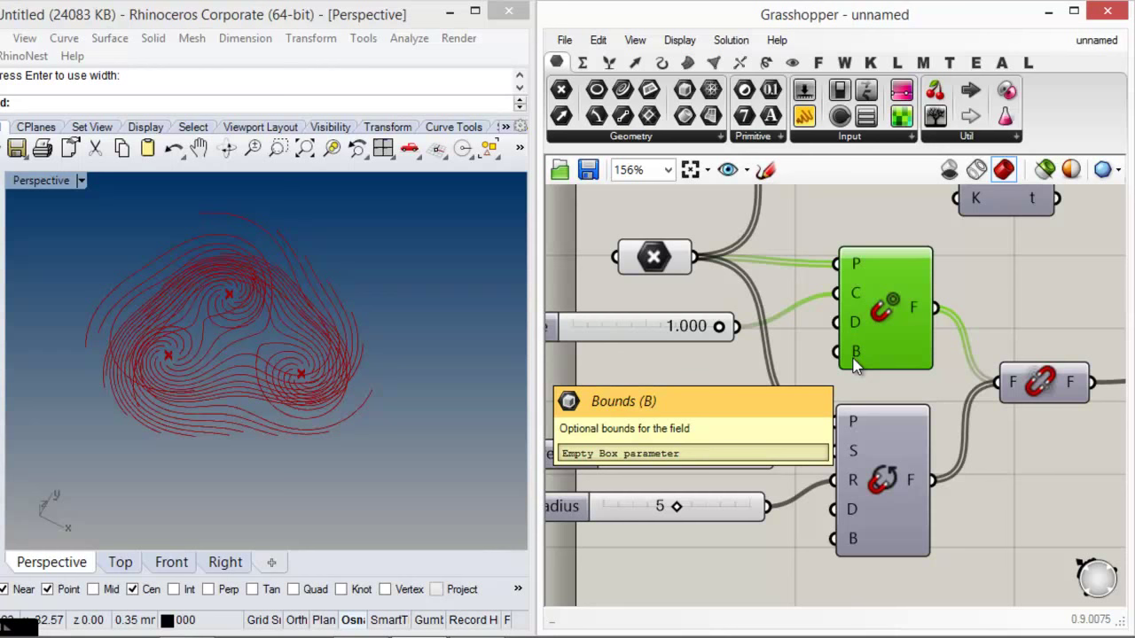
mouse_move(856, 327)
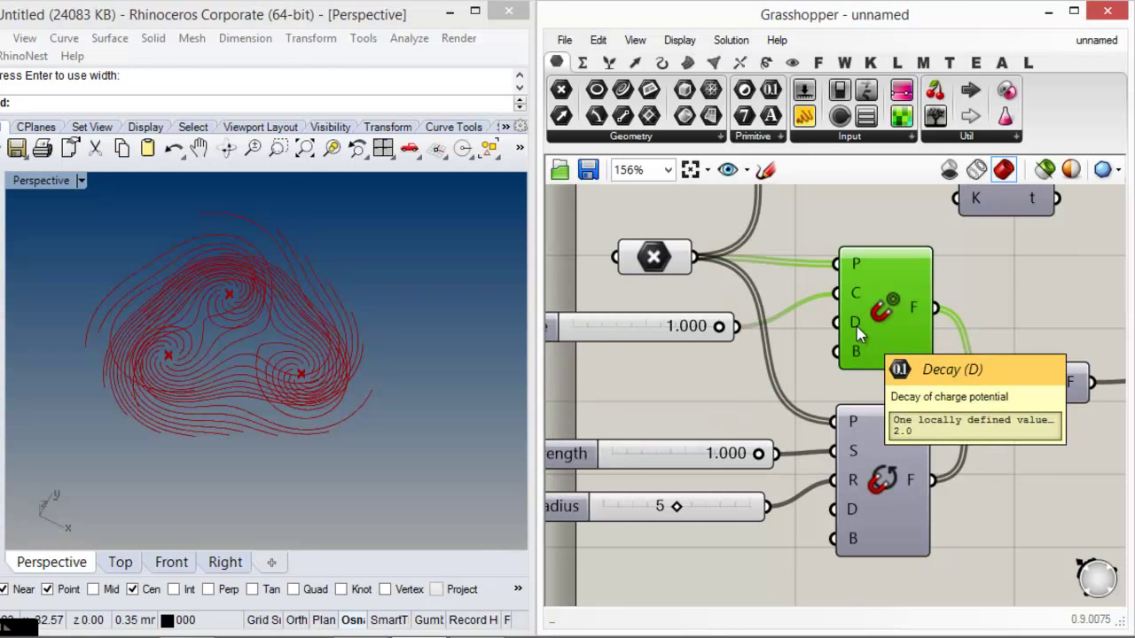
- Move Point Charge down closer to Spin Force and the Radius slider up directly beneath the Strength slider
drag(857, 327, 862, 336)
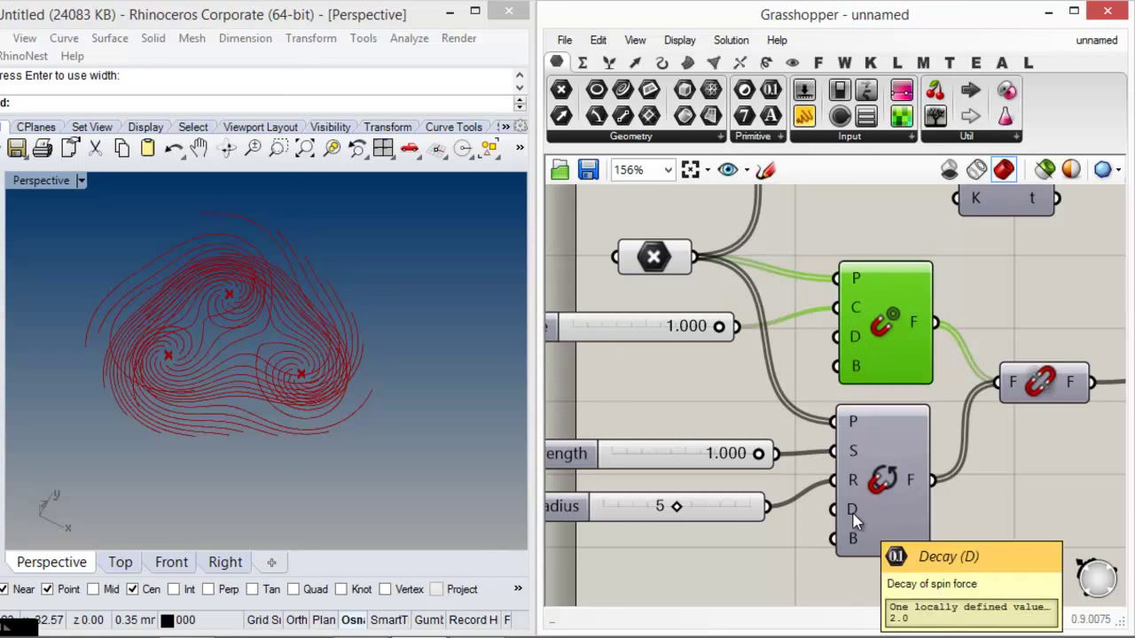
drag(725, 505, 729, 489)
click(739, 543)
right_drag(837, 507, 842, 486)
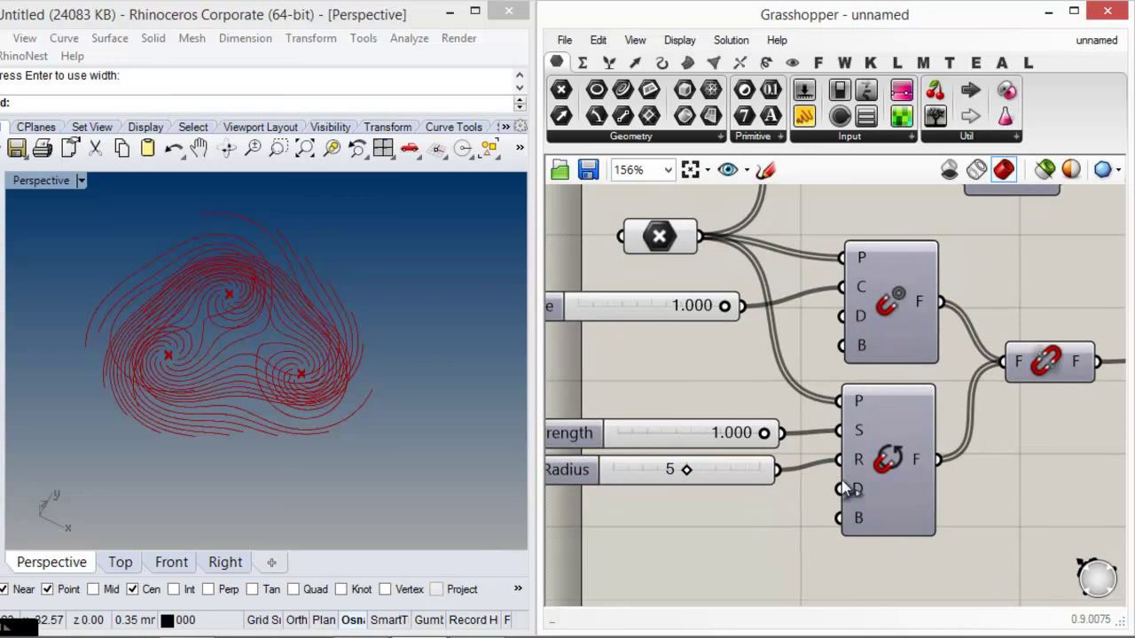
- Add a Vector Force component to the canvas just below Spin Force
click(591, 66)
click(635, 63)
click(584, 137)
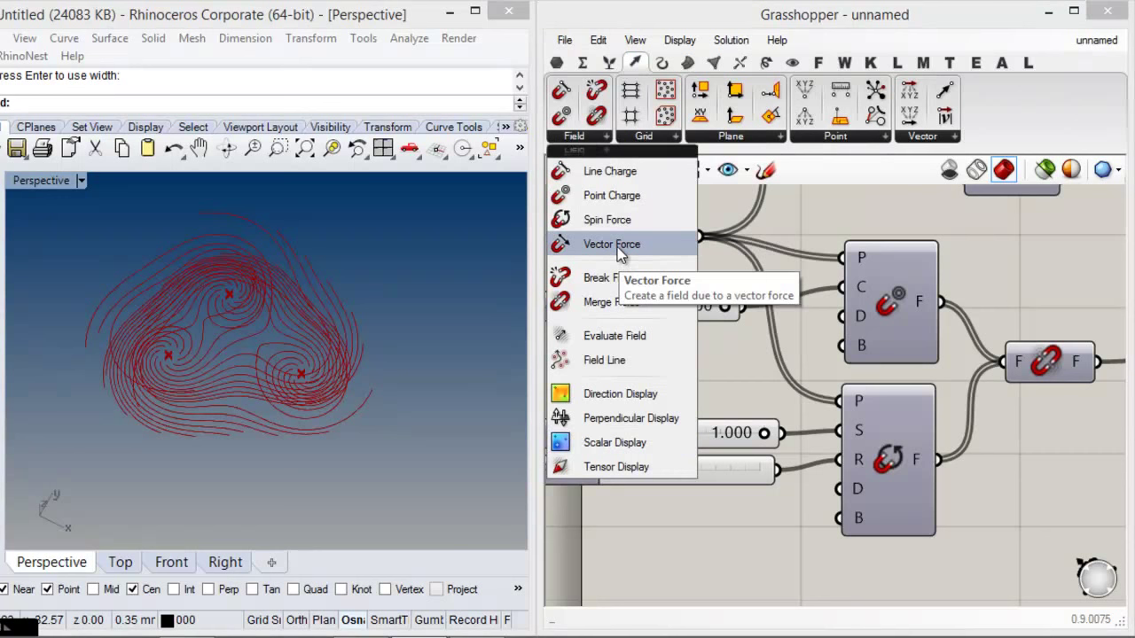
drag(621, 252, 866, 571)
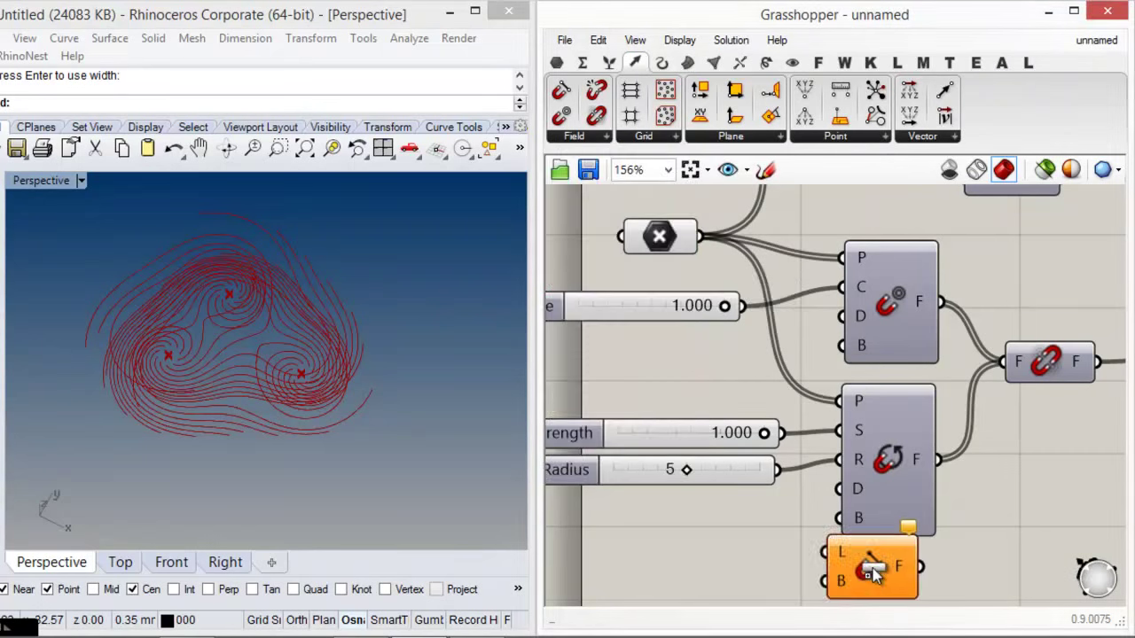
right_drag(866, 572, 861, 436)
click(956, 414)
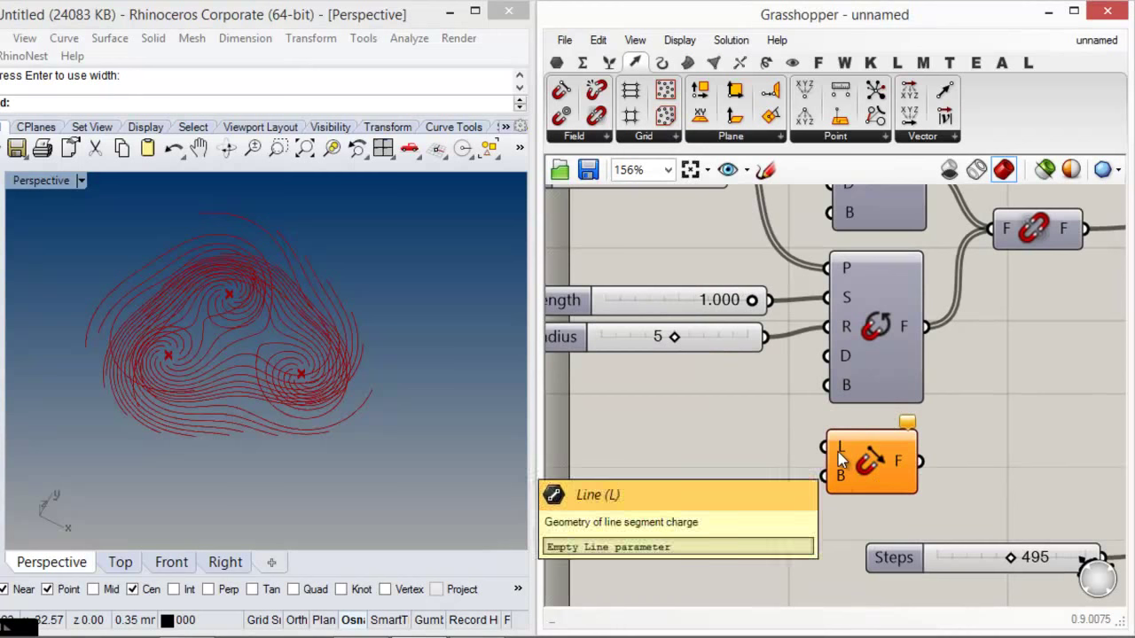
drag(876, 468, 885, 477)
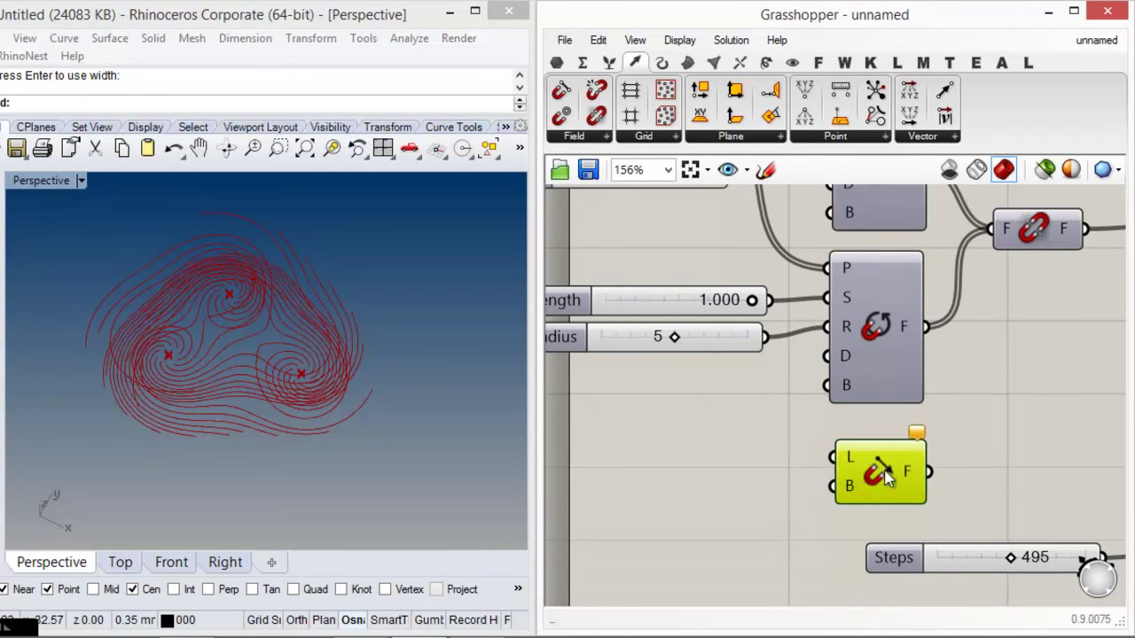
scroll(878, 488, down, 2)
scroll(903, 496, up, 1)
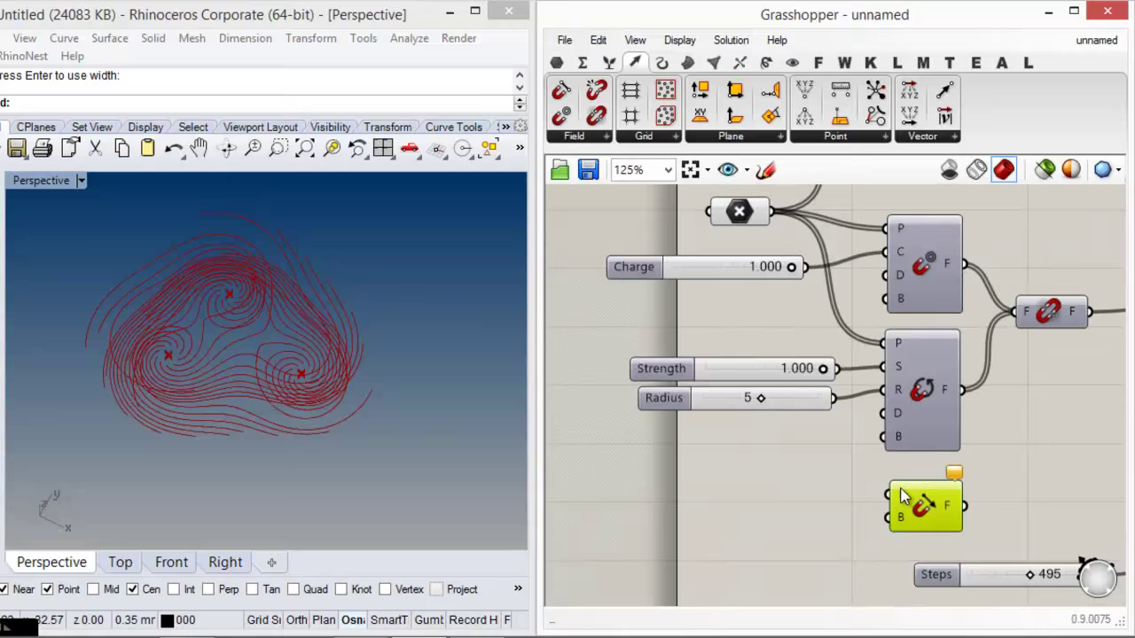
- Move the Steps slider slightly further down, leaving more space beneath Vector Force
right_drag(266, 390, 512, 455)
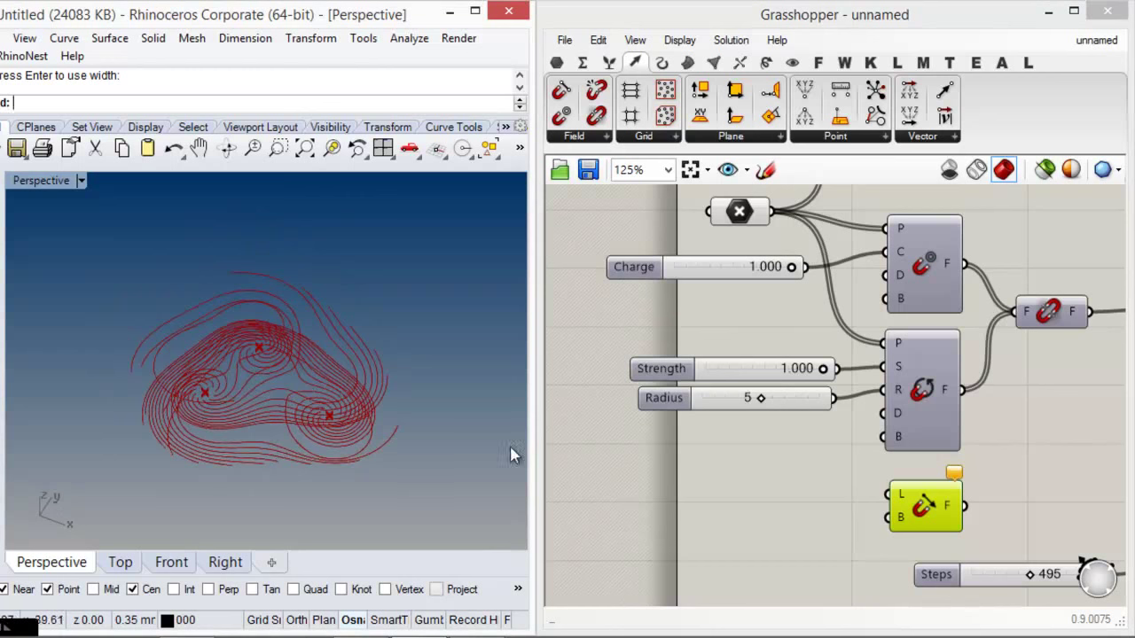
right_drag(966, 529, 950, 445)
click(950, 446)
drag(926, 491, 918, 512)
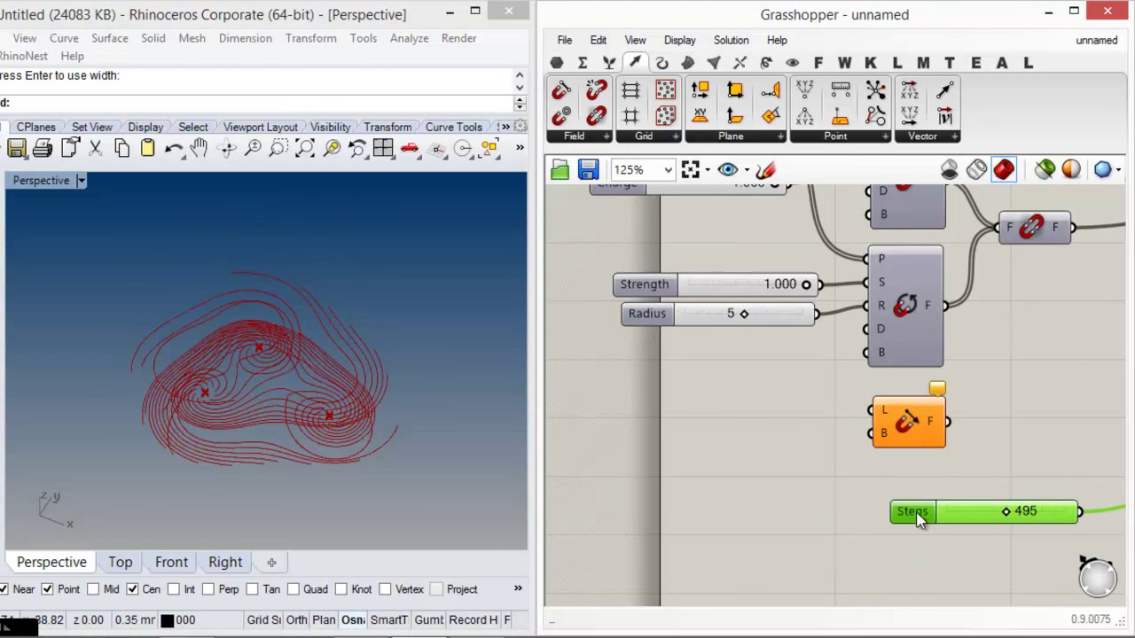
click(847, 406)
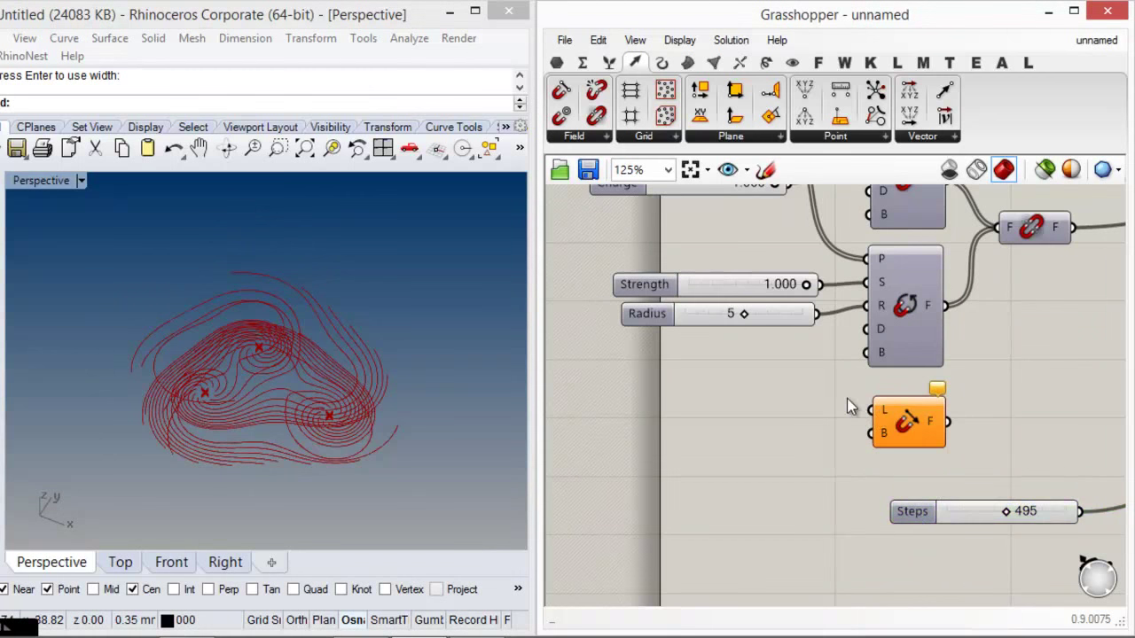
- Add a Line SDL component beside Vector Force and set its start point in the Rhino viewport, outside the field lines
click(662, 62)
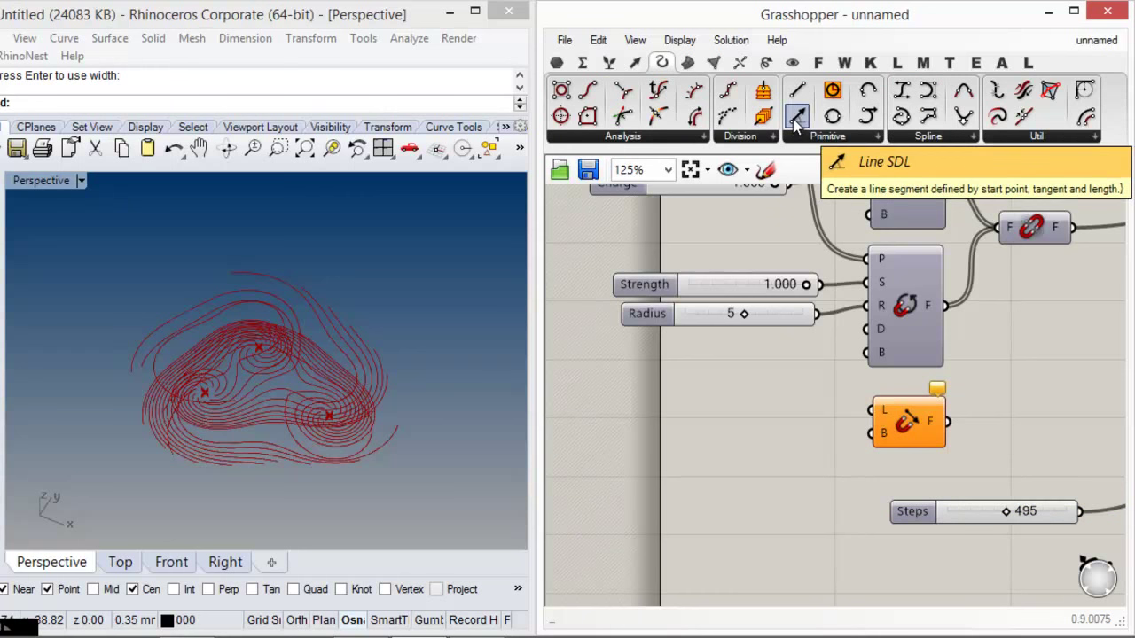
drag(795, 124, 768, 429)
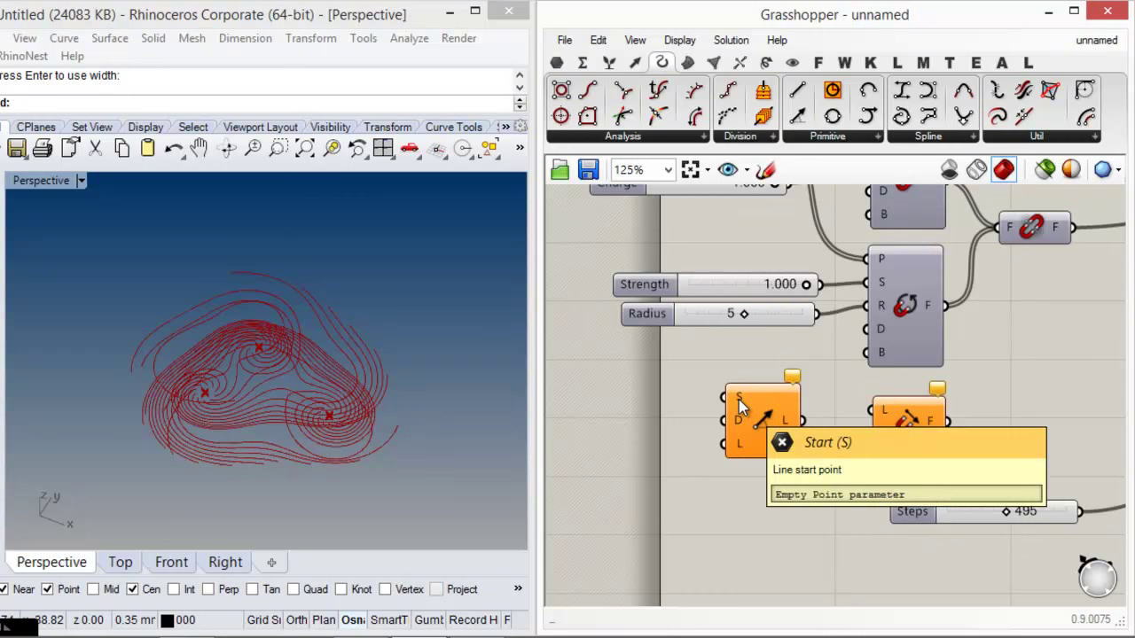
right_click(739, 397)
click(798, 471)
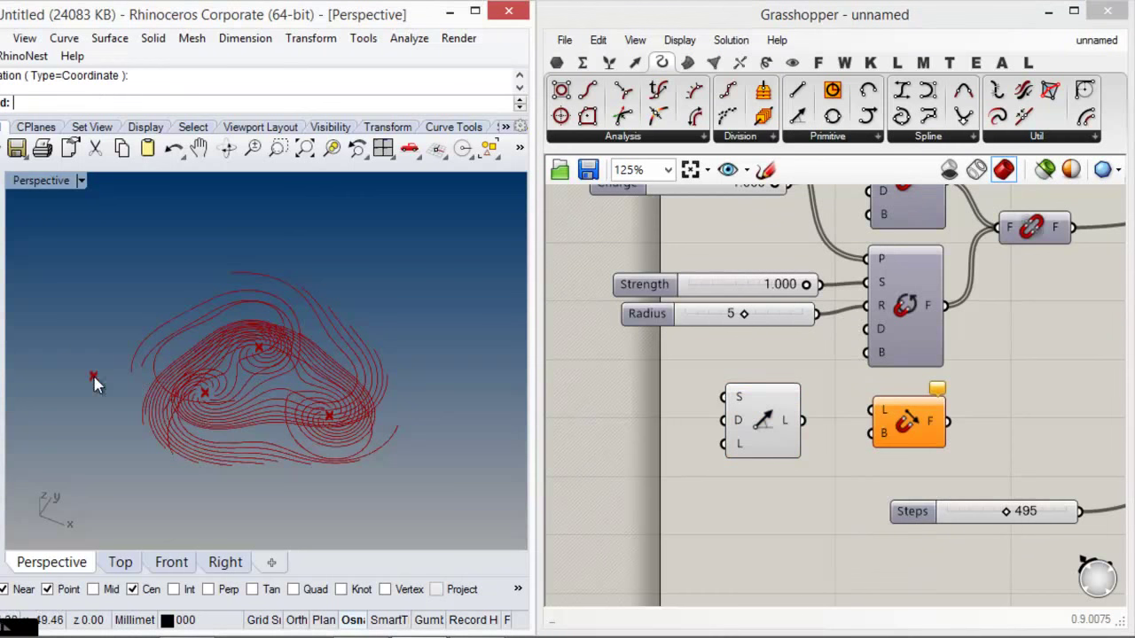
click(763, 447)
click(765, 484)
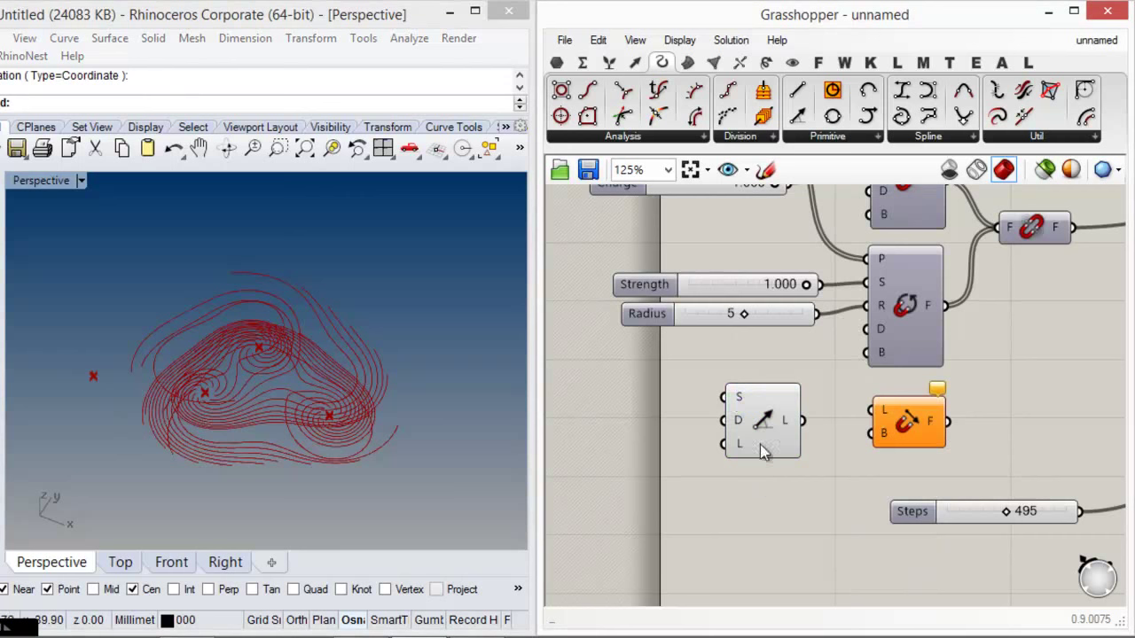
click(777, 425)
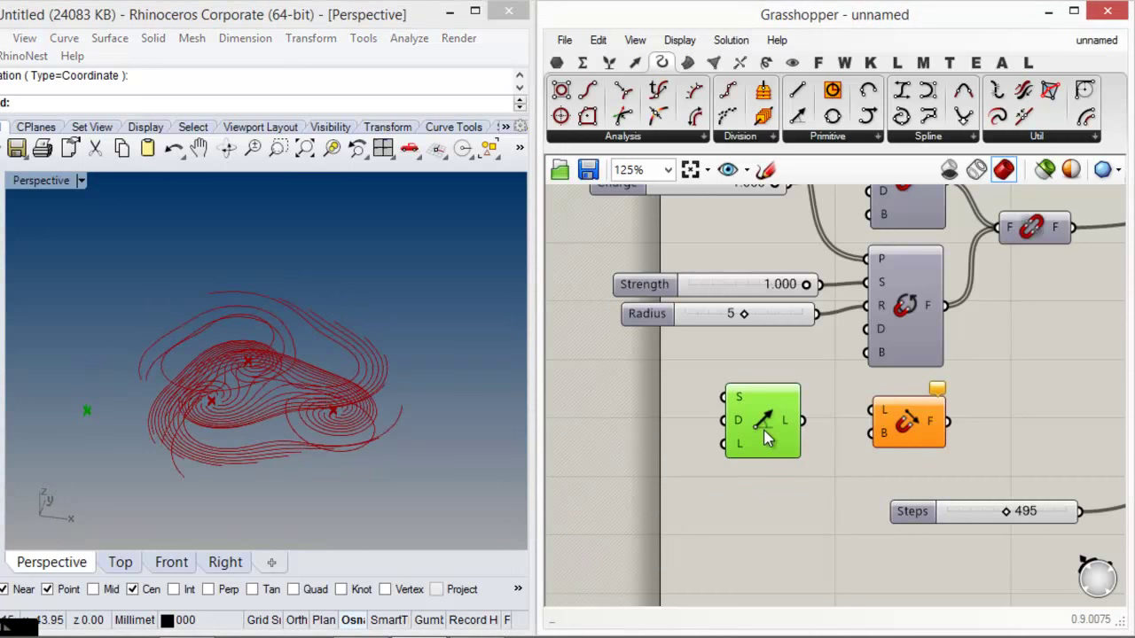
click(769, 479)
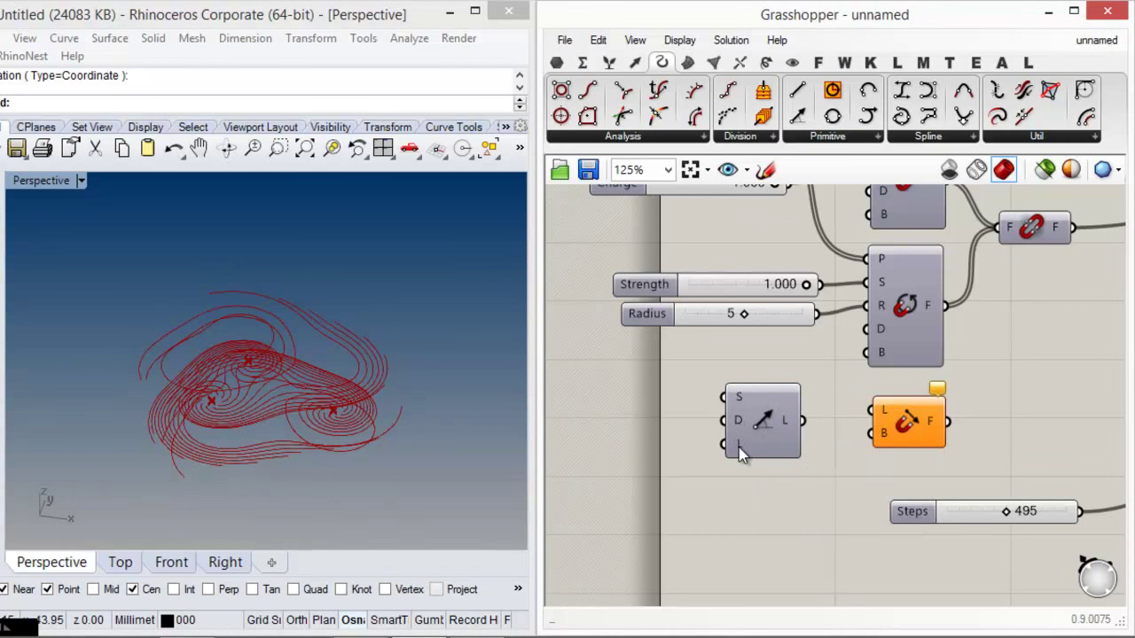
- Shift Line SDL away from Vector Force and connect its line output to Vector Force's Line input
drag(765, 432, 876, 412)
right_drag(1002, 436, 940, 465)
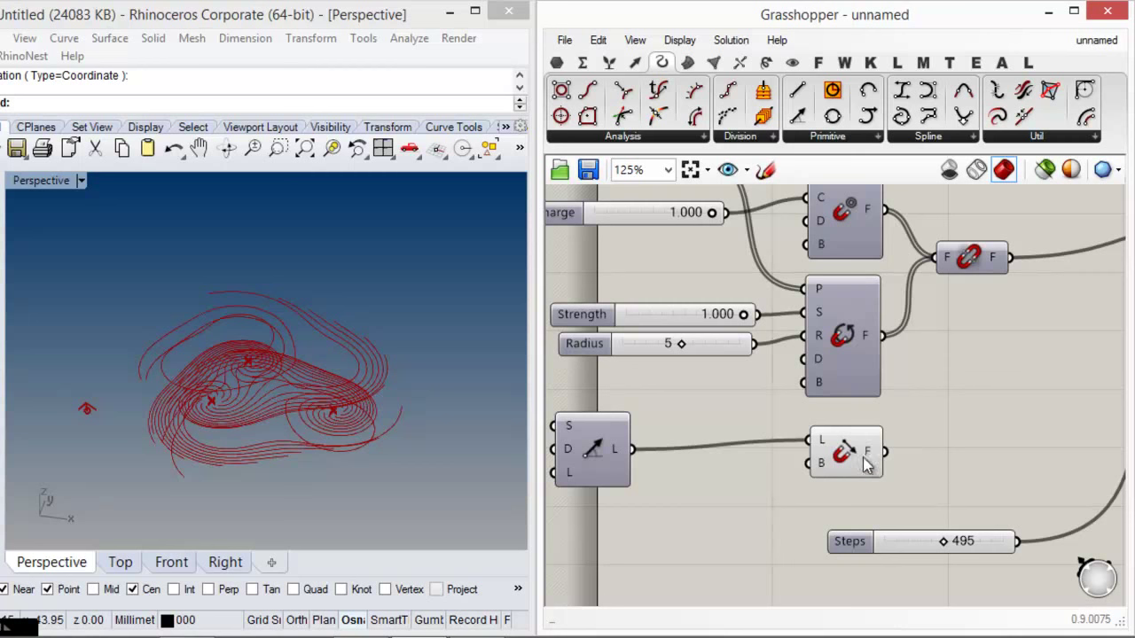
right_drag(74, 453, 297, 414)
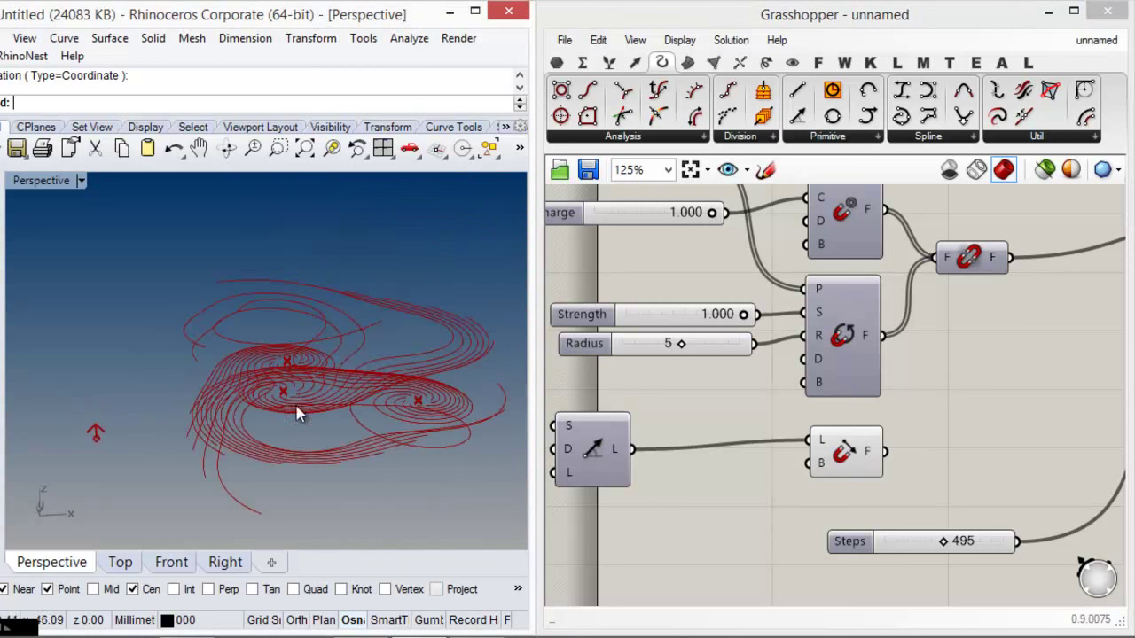
click(873, 454)
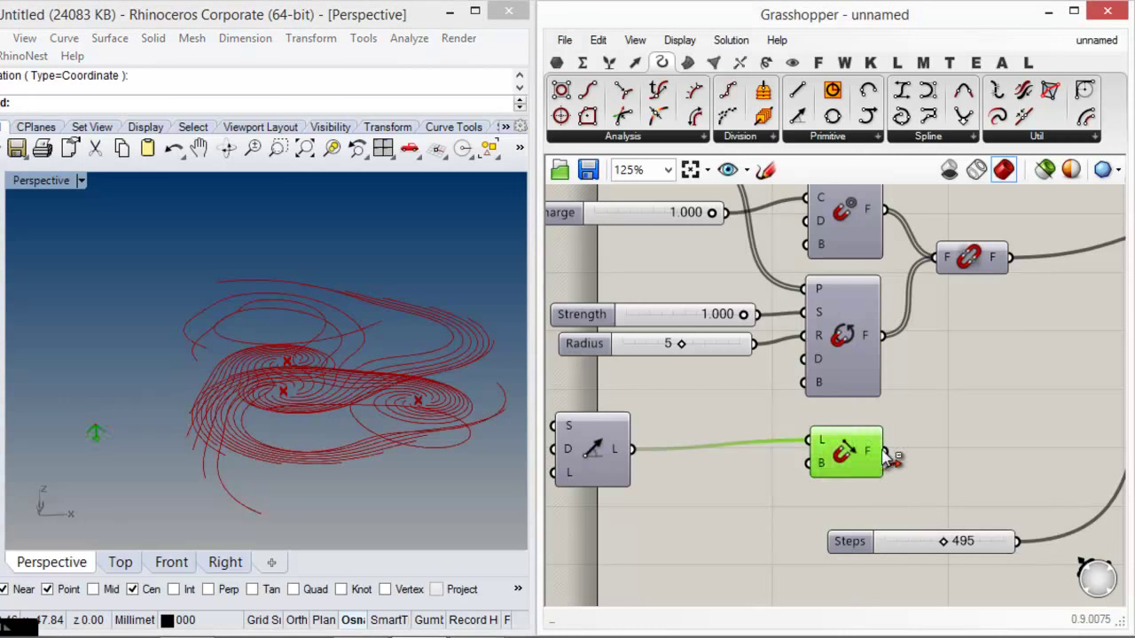
click(897, 470)
- Add Vector Force's field output to Merge Fields alongside the existing fields and move Line SDL closer to Vector Force
shift+drag(887, 453, 989, 327)
right_drag(319, 370, 395, 472)
drag(596, 448, 721, 442)
click(795, 495)
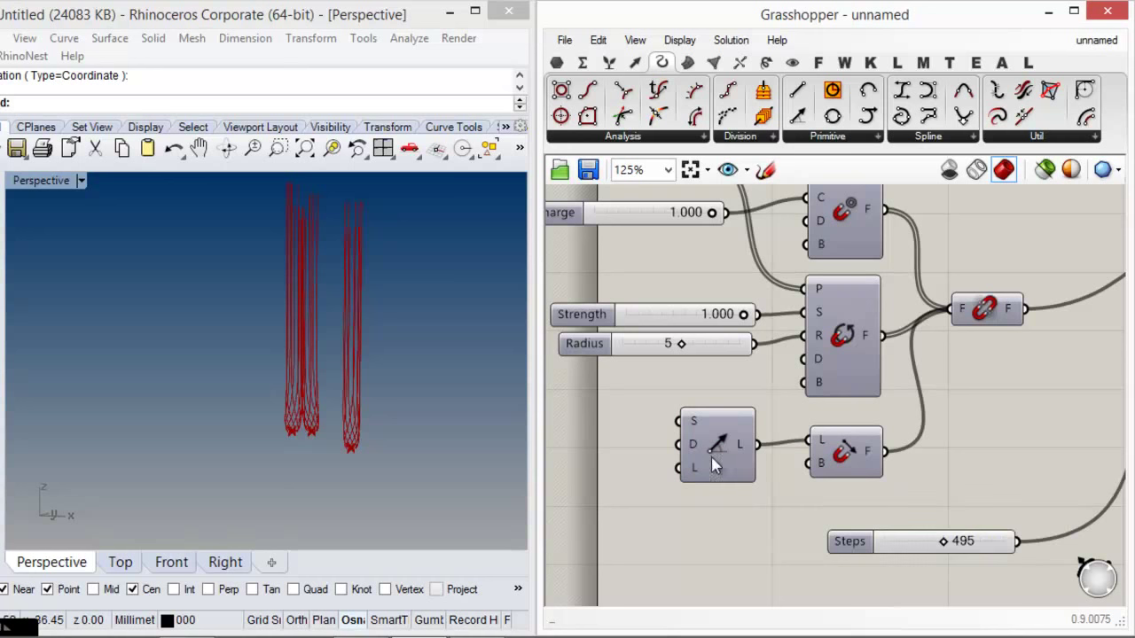
- Copy the Charge slider, connect the copy to Line SDL's Length input and set it to 0.121
right_drag(700, 499, 748, 471)
mouse_move(748, 467)
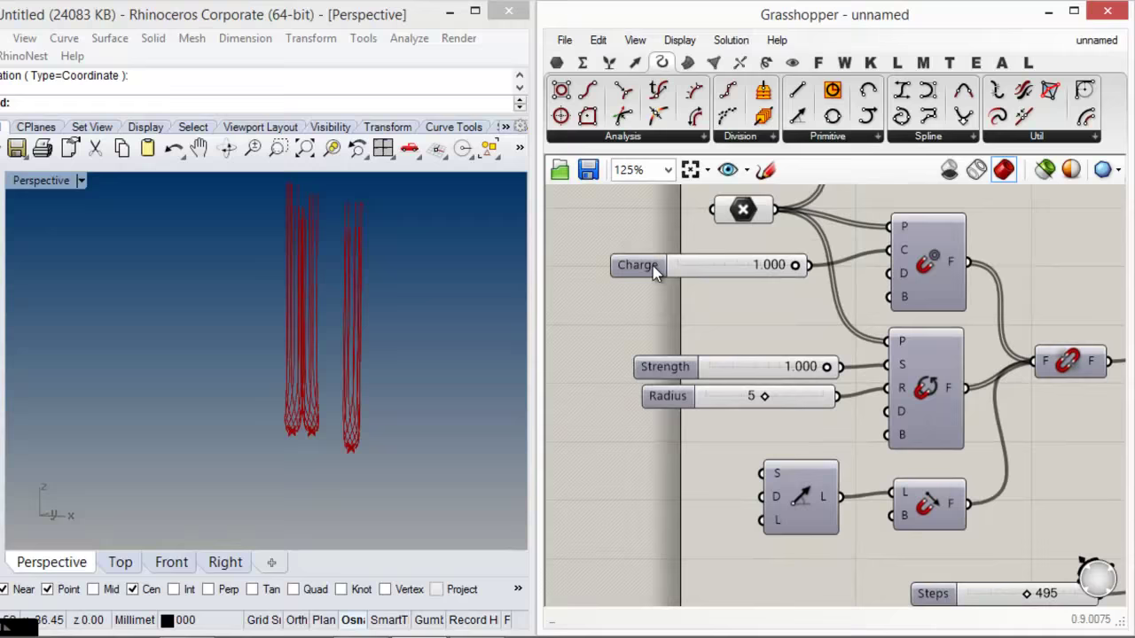
click(652, 265)
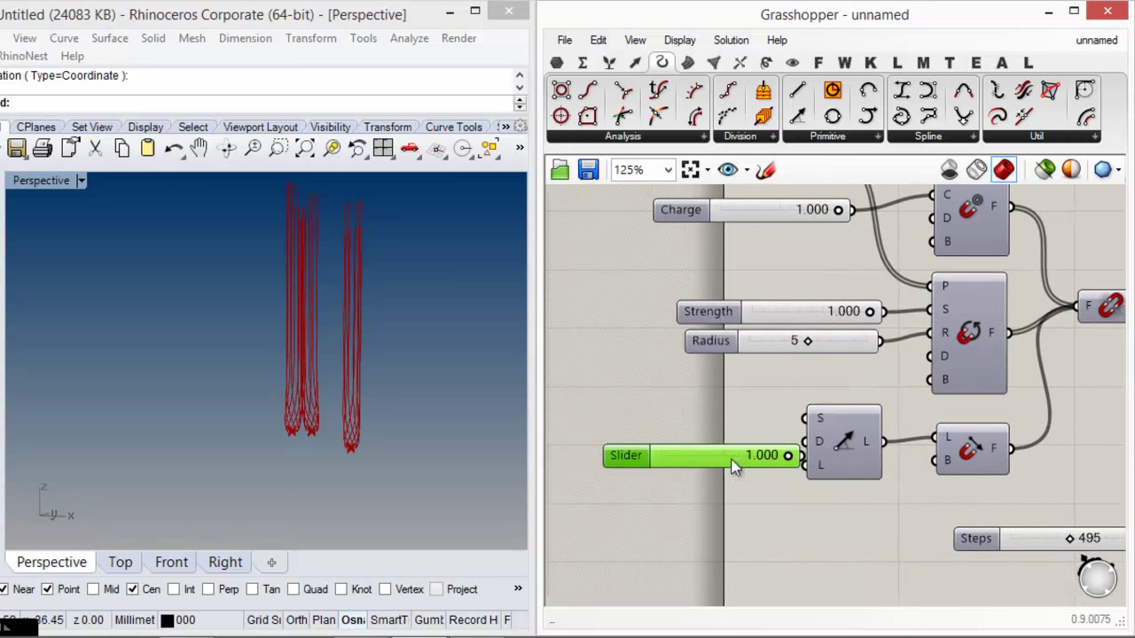
drag(613, 459, 604, 466)
drag(812, 467, 676, 468)
right_drag(238, 389, 324, 446)
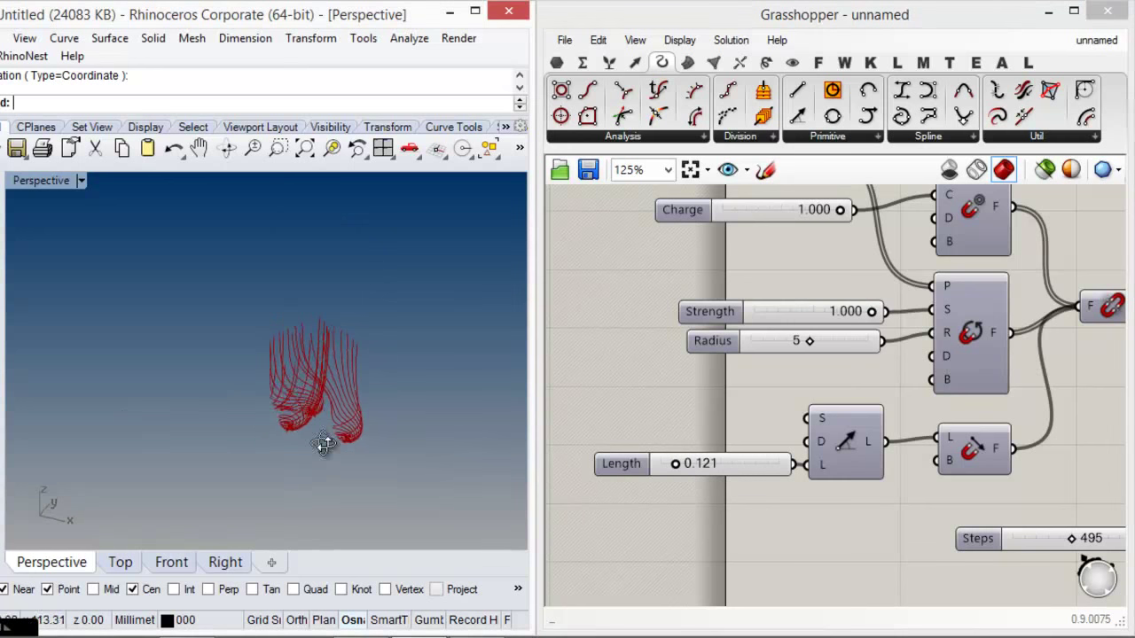
scroll(372, 411, up, 8)
right_drag(881, 494, 838, 475)
right_drag(298, 448, 339, 512)
- Spread Vector Force apart from Line SDL and its Length slider, opening a gap between the components
drag(924, 447, 959, 453)
click(949, 366)
click(968, 430)
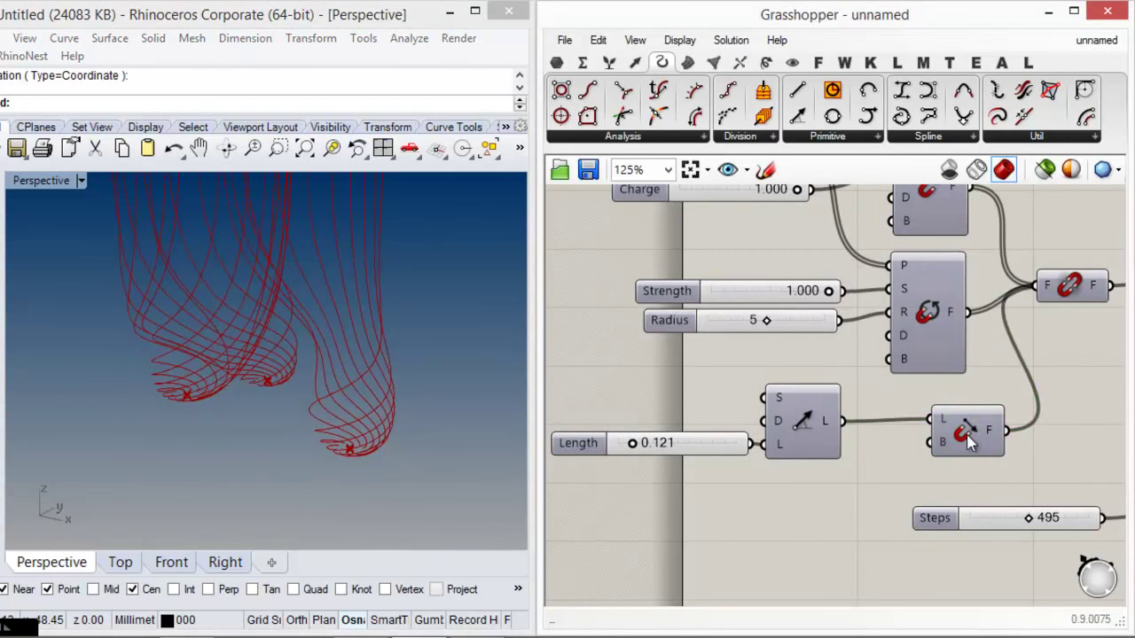
drag(830, 477, 652, 415)
drag(799, 421, 707, 428)
click(813, 457)
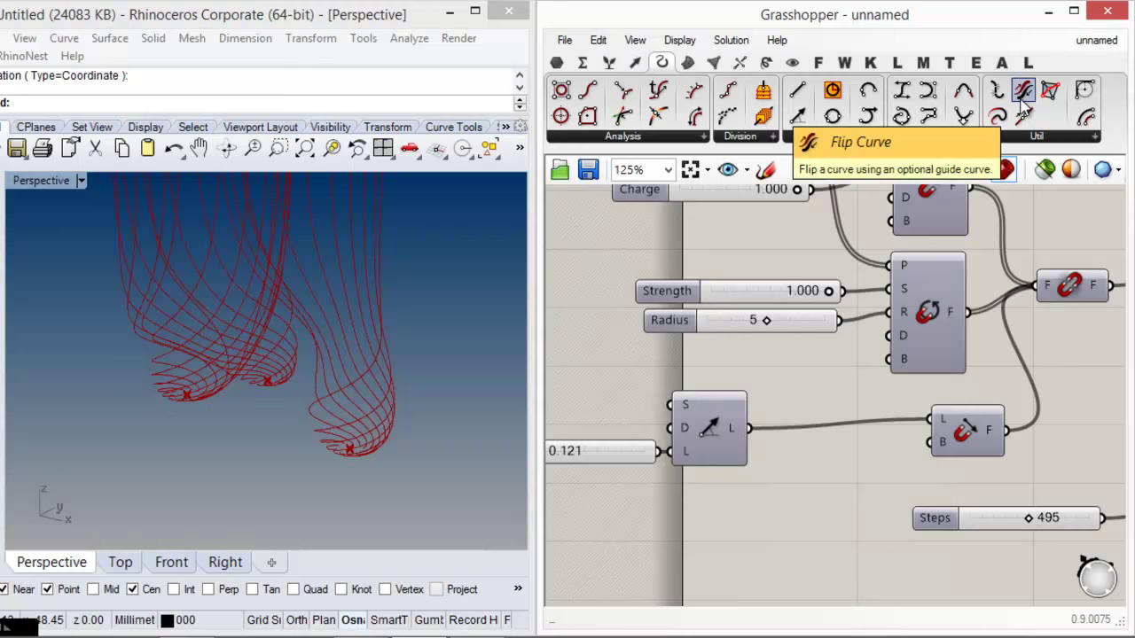
- Insert a Flip Curve component between Line SDL and Vector Force to reverse the force line's direction
drag(1023, 104, 750, 428)
drag(870, 439, 929, 421)
click(837, 451)
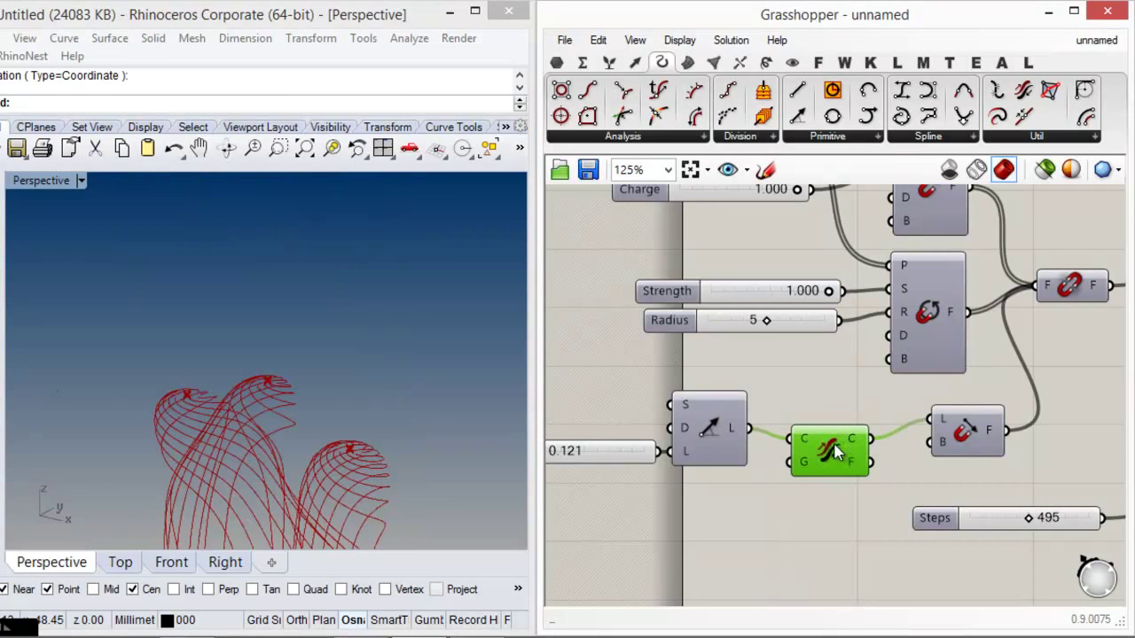
drag(838, 450, 838, 426)
right_drag(275, 394, 154, 366)
right_drag(390, 328, 300, 349)
- Select the Point parameter and reposition its charge points slightly in the Rhino viewport
right_drag(782, 310, 773, 425)
click(735, 251)
right_drag(354, 355, 271, 452)
drag(269, 450, 309, 374)
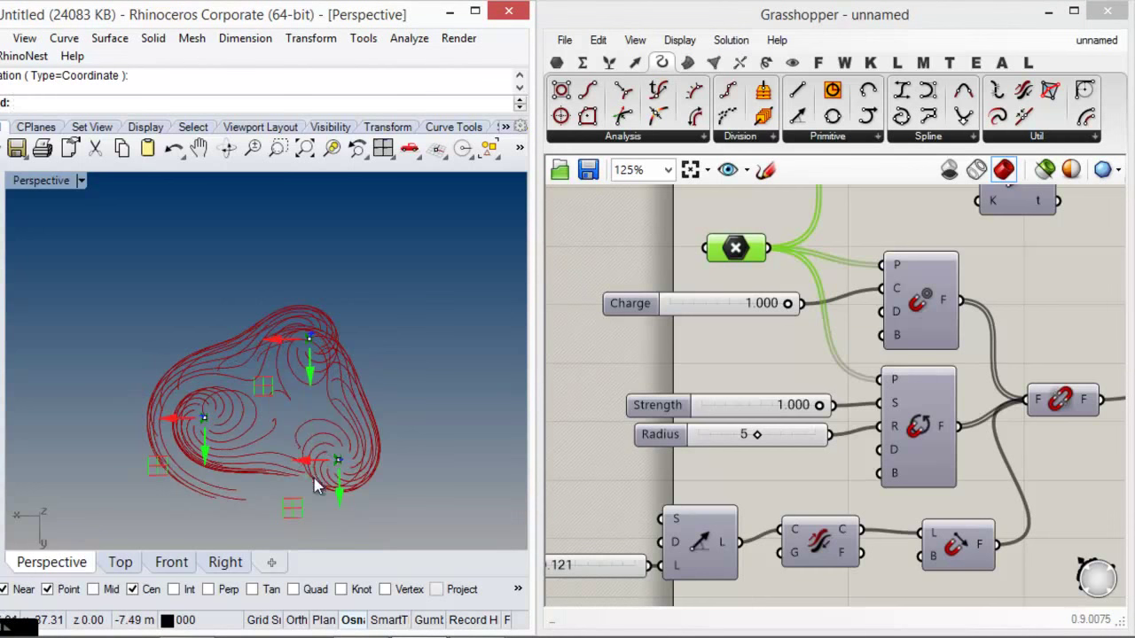
mouse_move(317, 460)
mouse_down()
mouse_move(249, 460)
mouse_move(316, 460)
mouse_up()
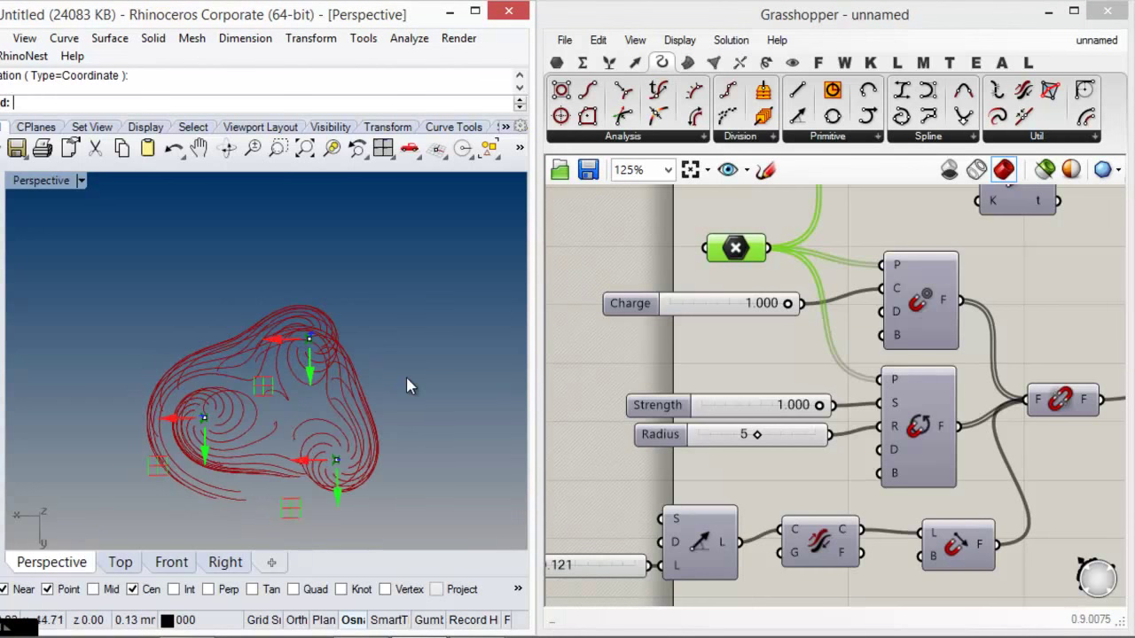
right_drag(381, 363, 266, 390)
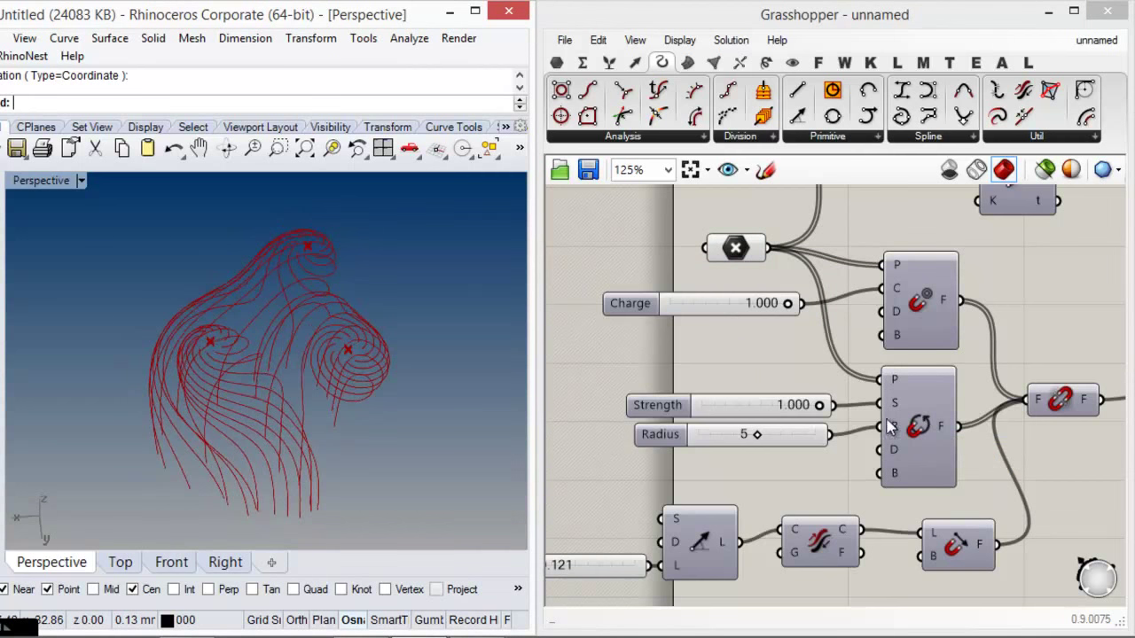
- Examine Spin Force's Strength input and the component's influence on the field lines
mouse_move(894, 408)
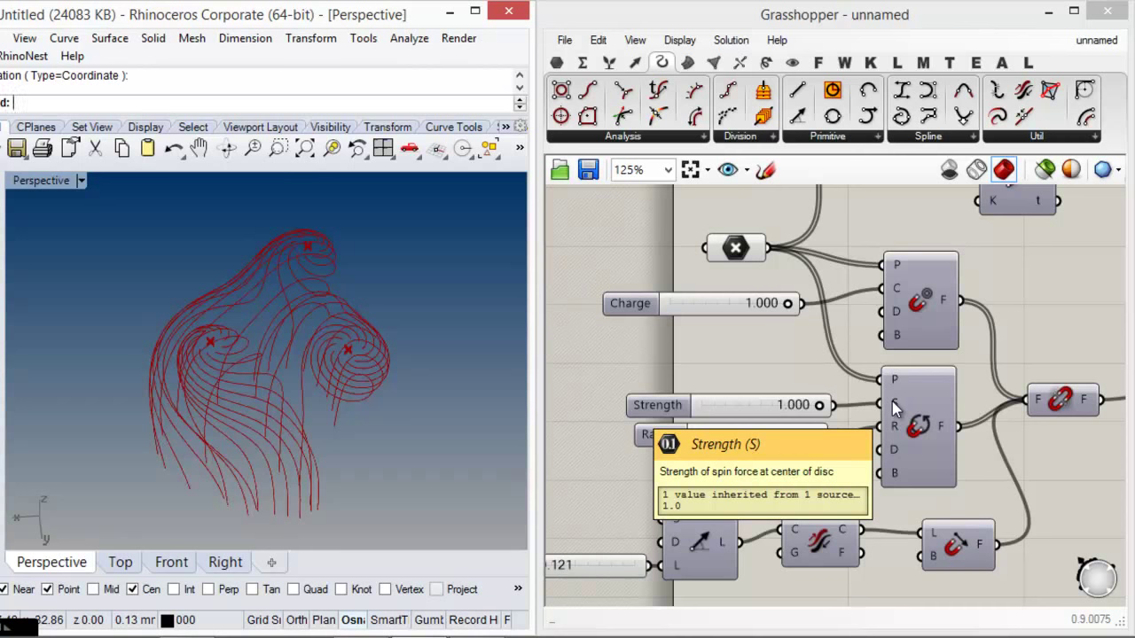
click(925, 449)
click(962, 467)
click(929, 442)
click(992, 451)
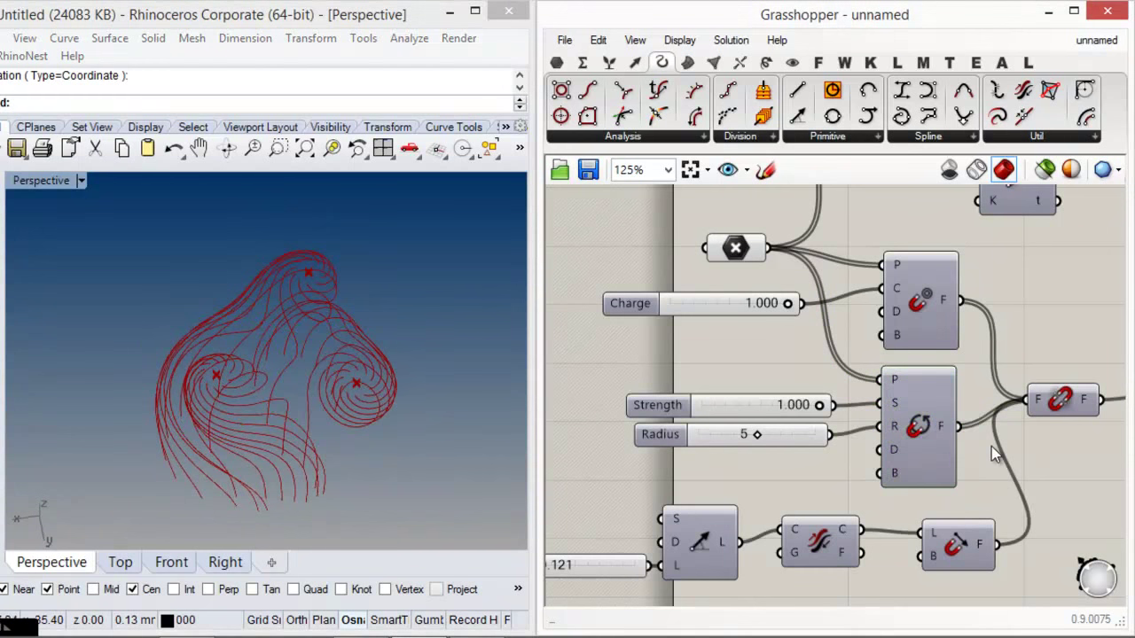
- Move the Charge slider away from Point Charge and insert a Negative component between them
right_drag(950, 350, 900, 396)
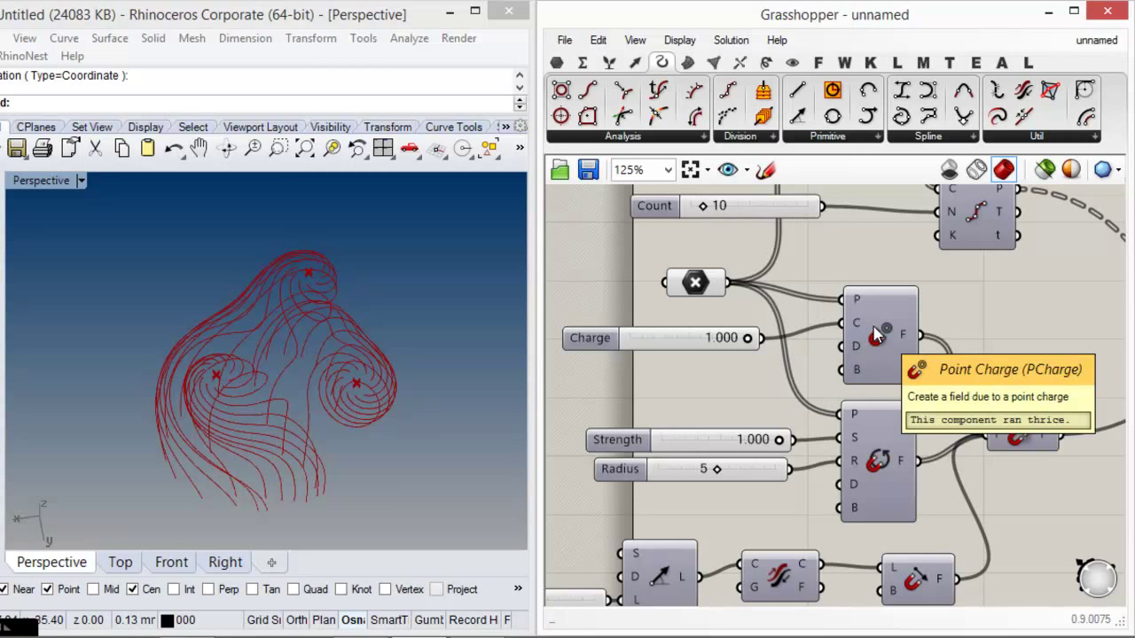
drag(604, 344, 561, 356)
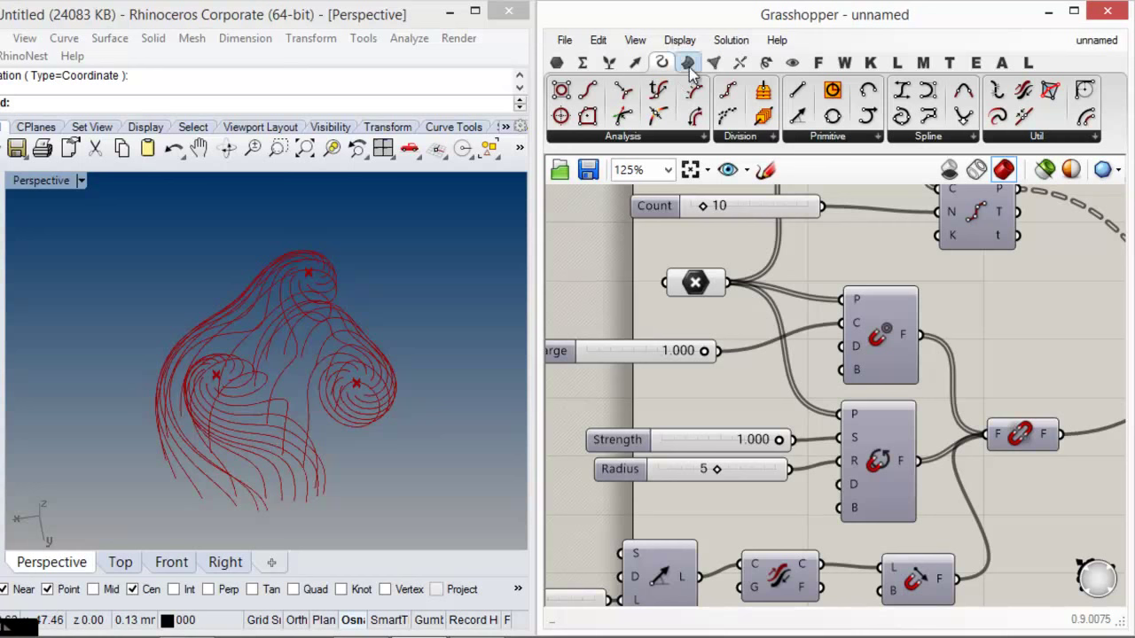
click(582, 62)
click(736, 142)
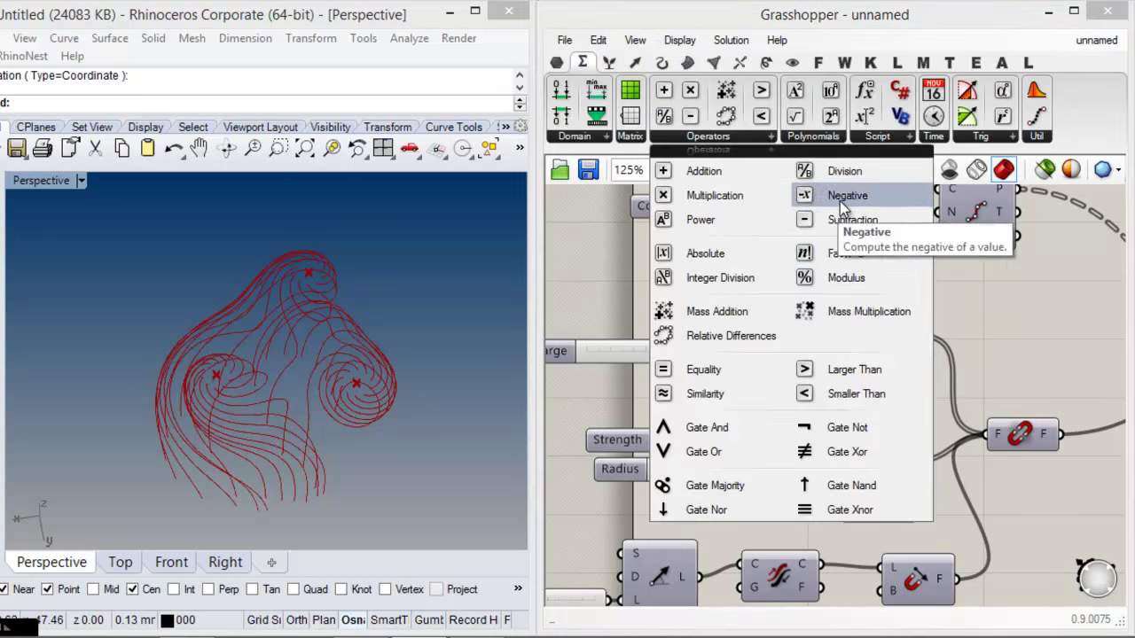
drag(830, 197, 796, 366)
drag(728, 356, 724, 354)
drag(794, 359, 759, 343)
drag(843, 325, 777, 346)
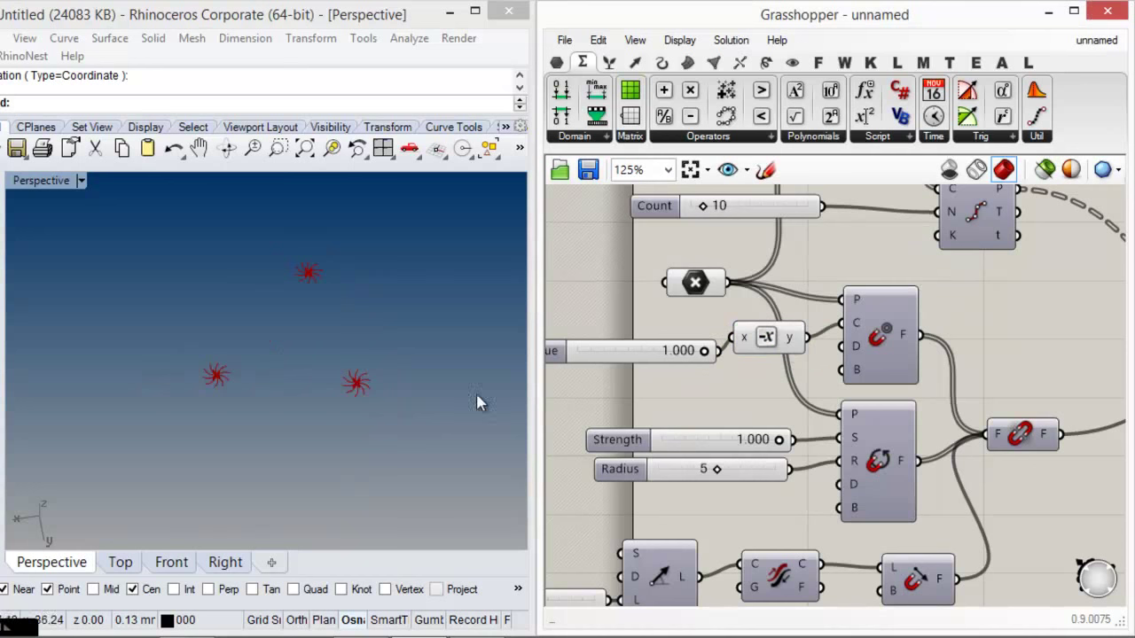
- Reconnect the Charge slider directly to Point Charge and move the Strength and Radius sliders away from Spin Force
scroll(301, 381, down, 10)
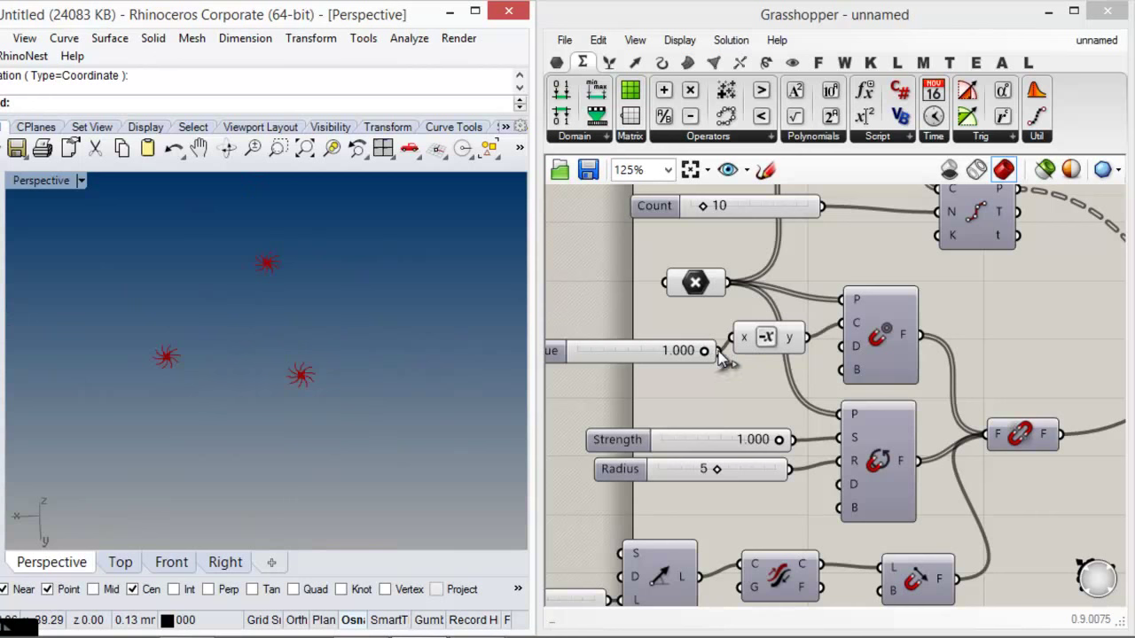
drag(678, 486, 568, 448)
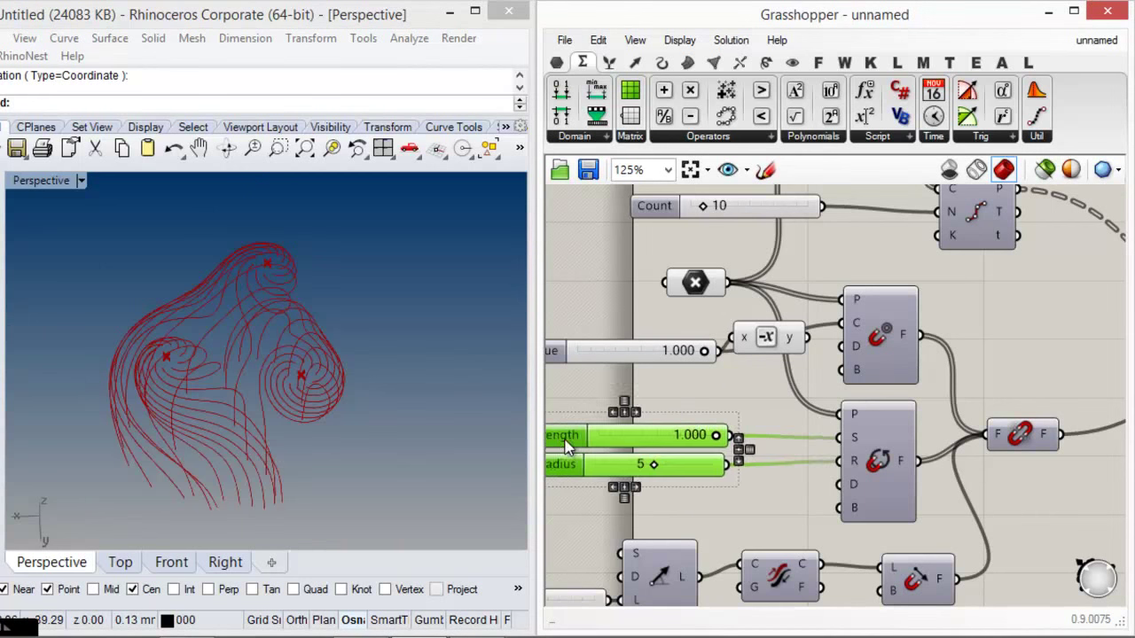
- Wire the Negative component between the Strength slider and Spin Force's Strength input
drag(757, 347, 769, 413)
click(763, 443)
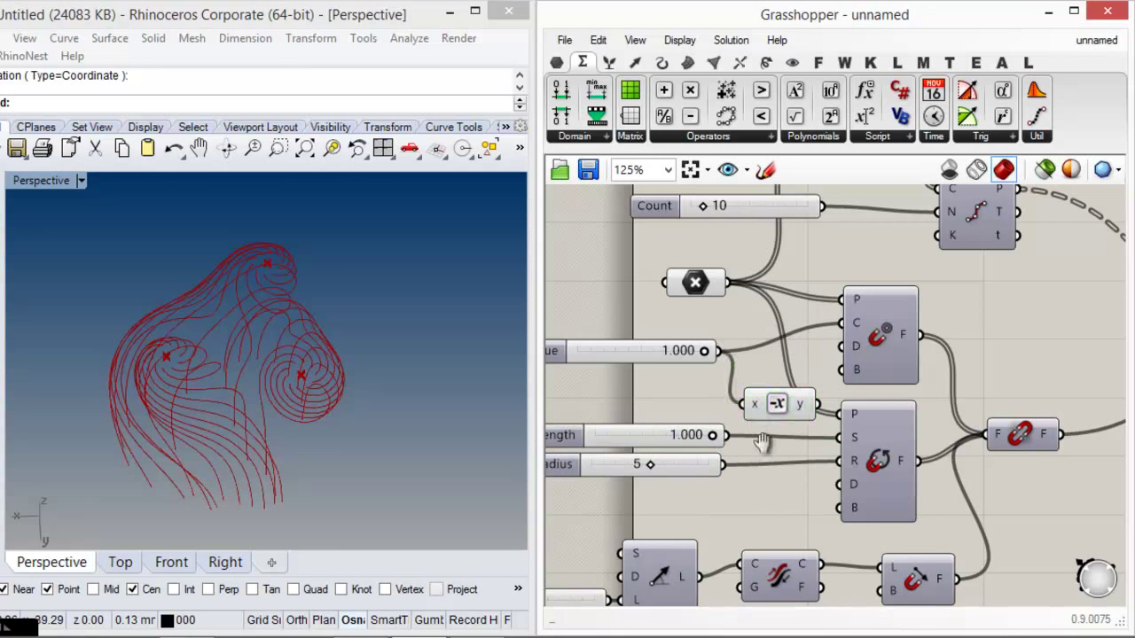
right_drag(762, 444, 802, 427)
drag(782, 391, 875, 420)
click(823, 379)
right_drag(303, 408, 311, 386)
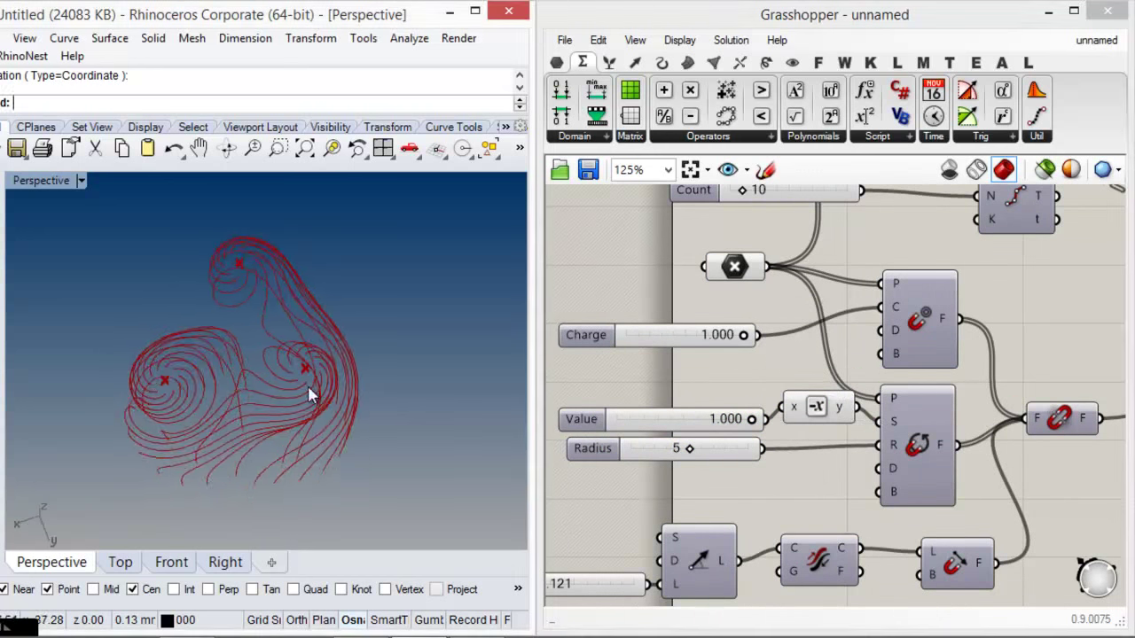
- Reconnect the Strength slider directly to Spin Force and delete the Negative component
scroll(311, 386, up, 4)
drag(874, 420, 752, 420)
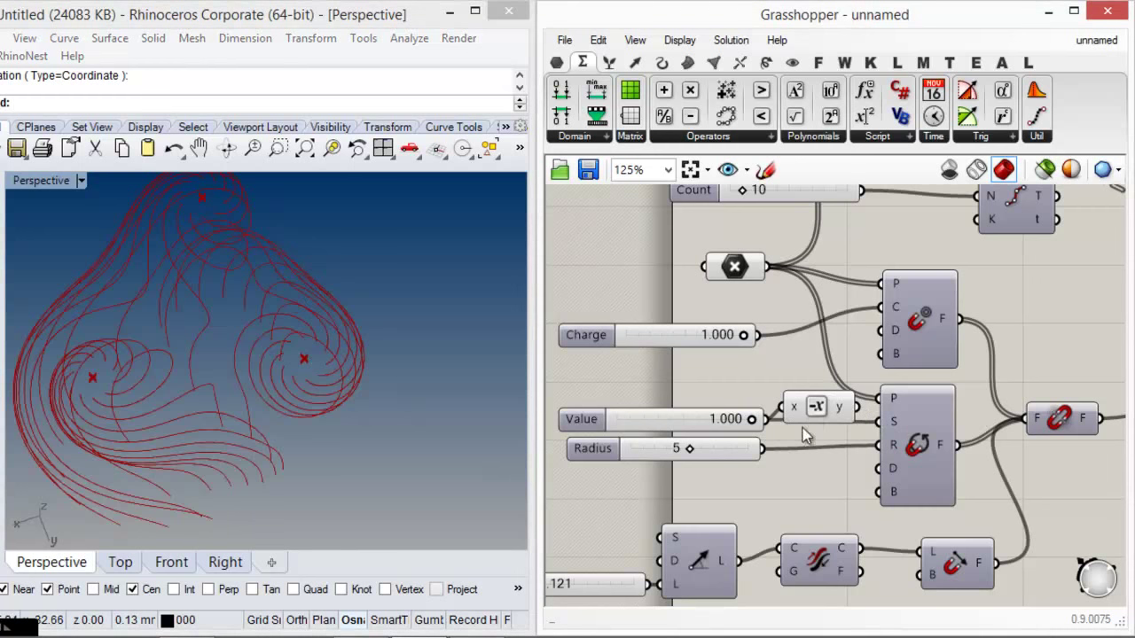
key(Delete)
scroll(875, 439, down, 3)
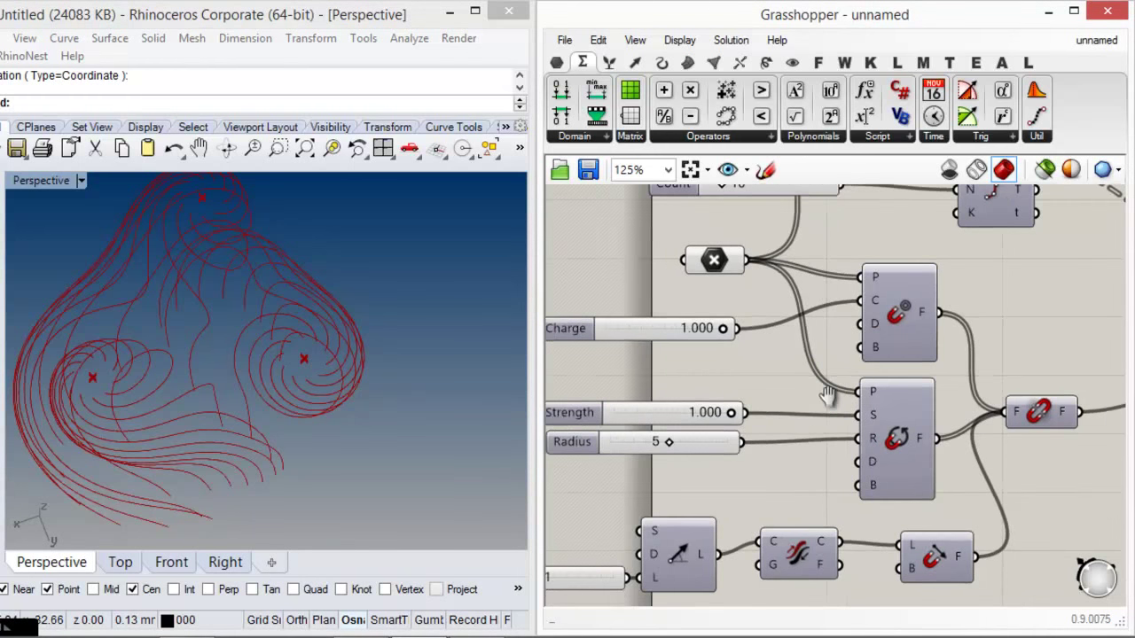
- Move the vector force components down to make room beneath Spin Force
right_drag(875, 439, 869, 375)
drag(876, 492, 662, 384)
drag(734, 404, 726, 502)
click(870, 451)
- Duplicate Spin Force together with its Strength and Radius sliders and place the copy below the original
drag(836, 403, 723, 319)
click(856, 376)
drag(834, 399, 740, 323)
alt+drag(833, 346, 843, 418)
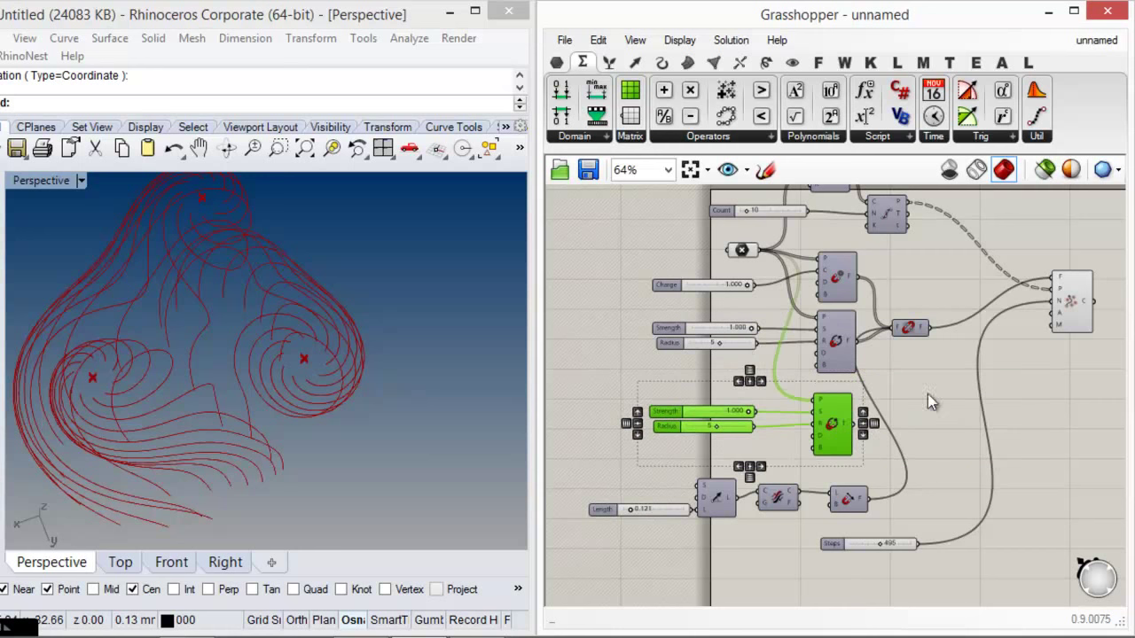
click(774, 410)
- Insert a Negative component between the duplicated Strength slider and the second Spin Force
scroll(776, 411, up, 3)
click(710, 136)
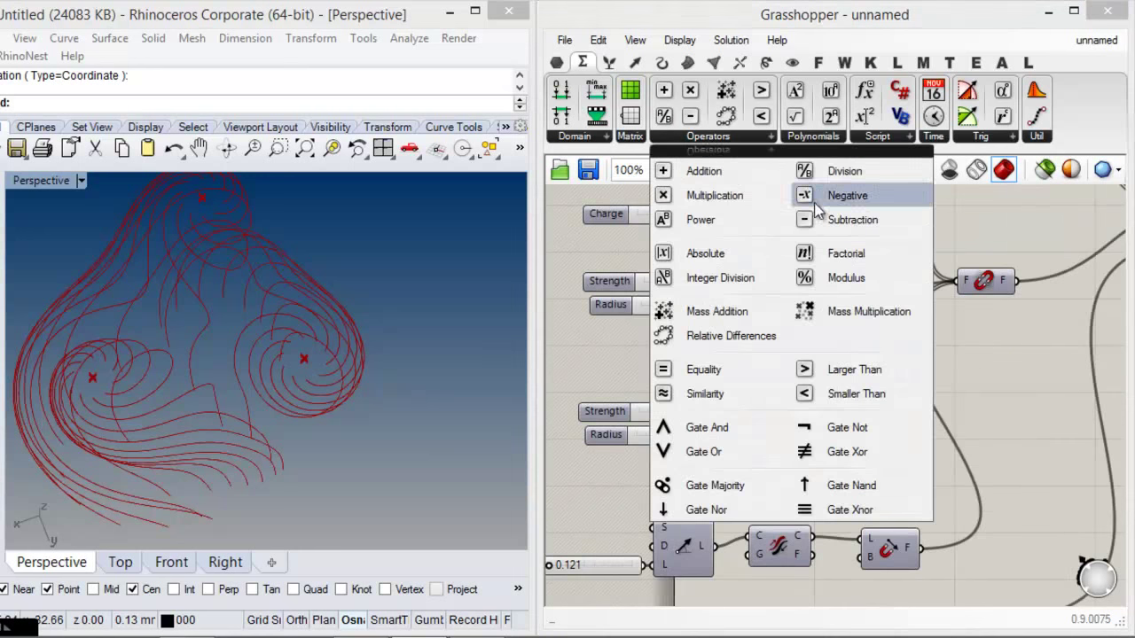
click(846, 195)
click(775, 412)
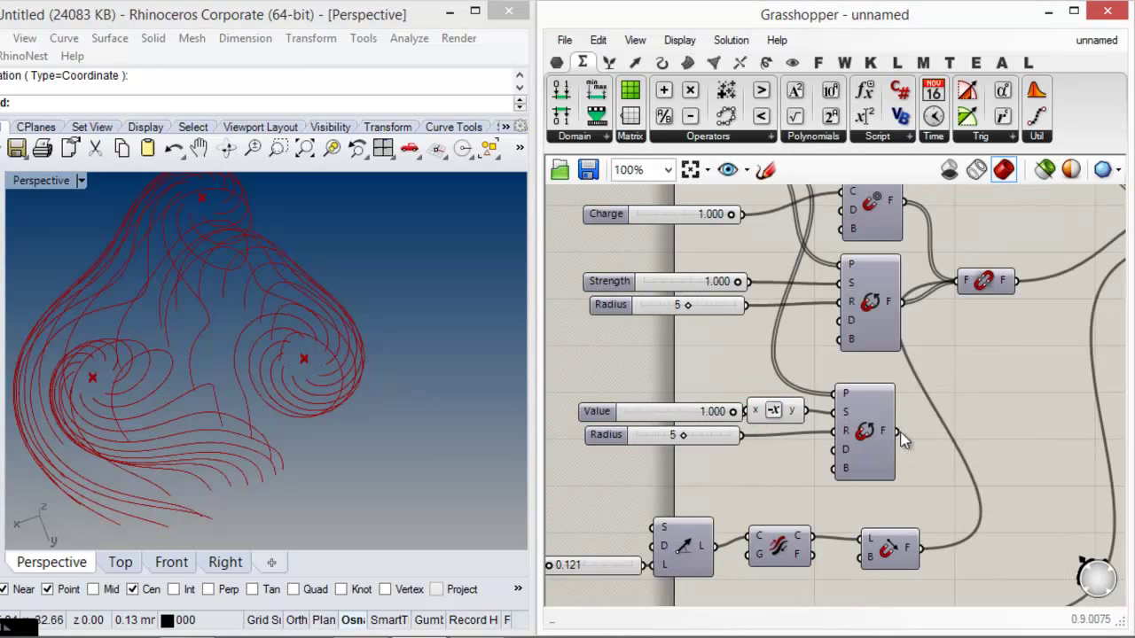
- Add the second Spin Force's output to Merge Fields alongside the existing fields
shift+drag(900, 434, 985, 302)
click(982, 362)
drag(869, 426, 874, 418)
click(789, 372)
scroll(754, 328, down, 2)
right_drag(760, 308, 772, 367)
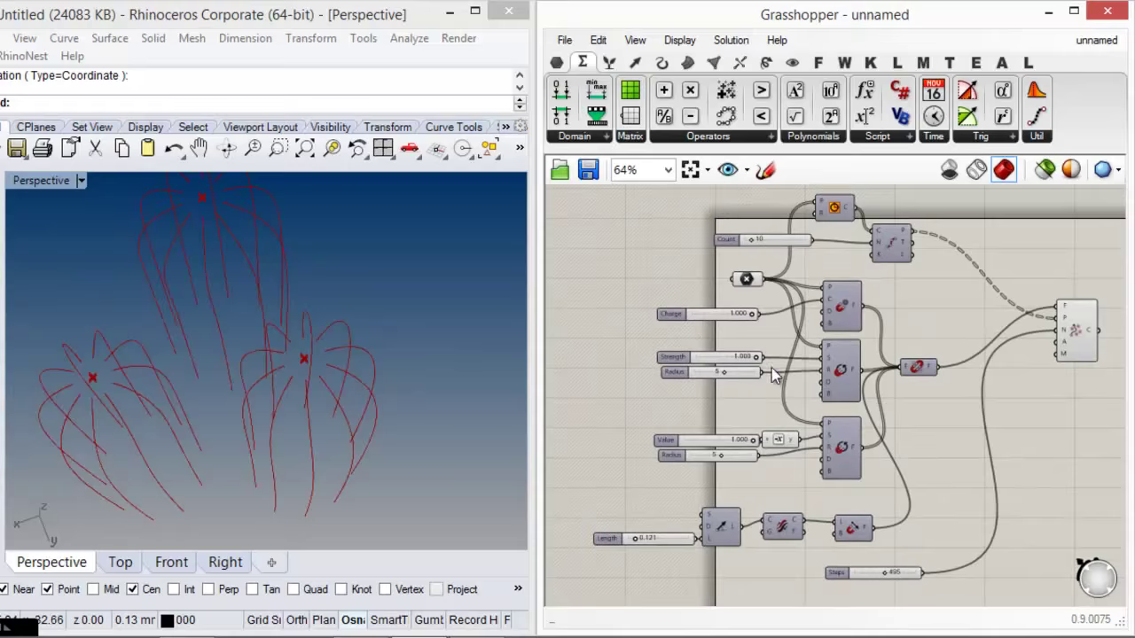
- Duplicate the Point parameter and set the copy to one new point among the three existing charges
mouse_move(749, 288)
alt+drag(750, 283, 733, 418)
click(782, 413)
click(843, 372)
click(840, 448)
click(790, 441)
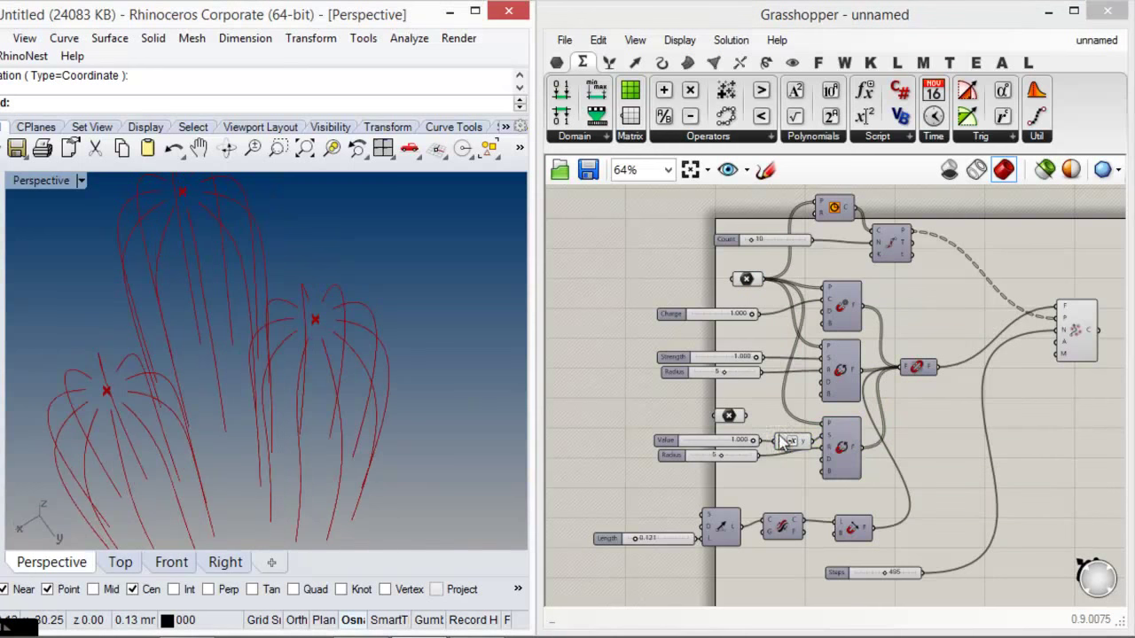
right_click(735, 424)
click(790, 464)
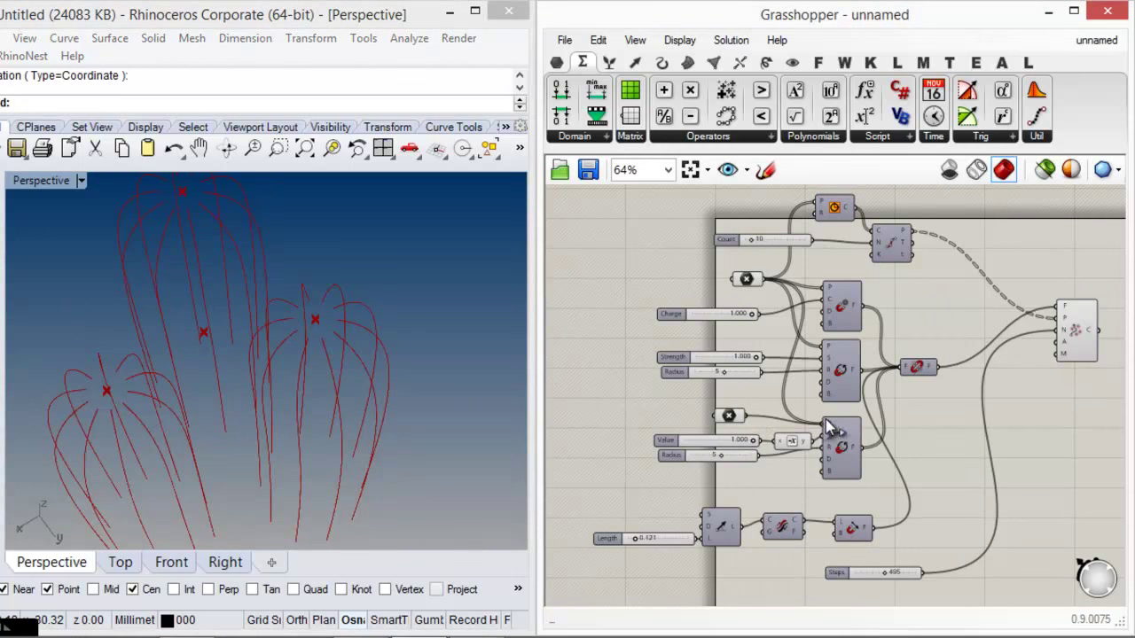
- Connect the new Point parameter to the second Spin Force and to the Circle component
click(853, 450)
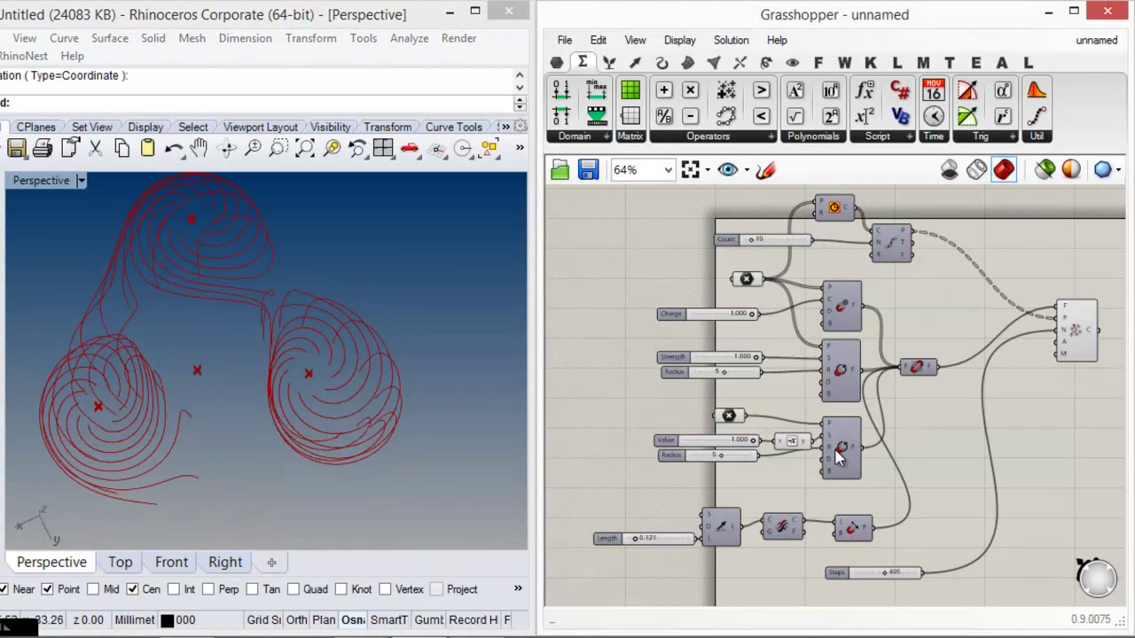
drag(862, 452, 877, 457)
click(768, 416)
drag(748, 422, 817, 207)
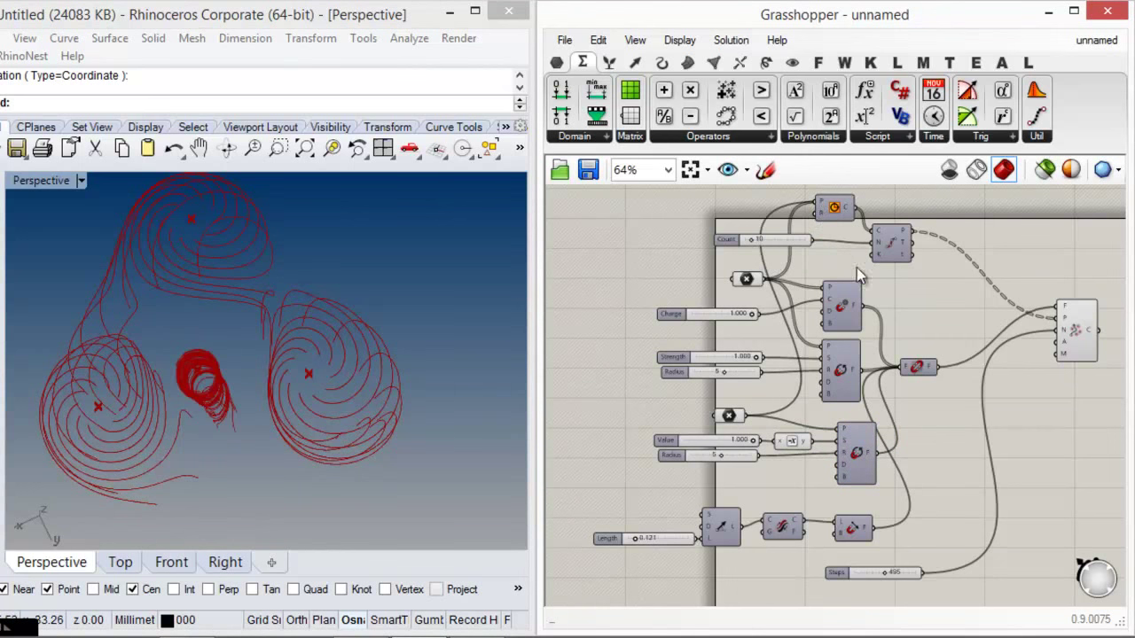
drag(1078, 337, 1066, 354)
right_drag(248, 416, 325, 377)
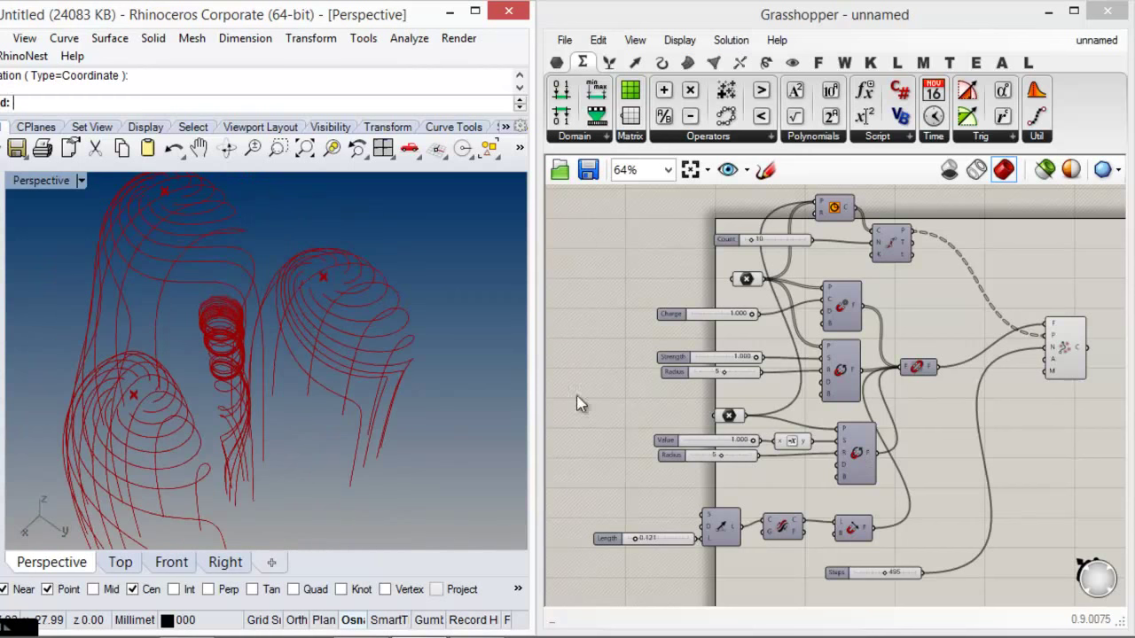
- Delete the second Spin Force together with its Point parameter, sliders and Negative component
drag(891, 488, 694, 416)
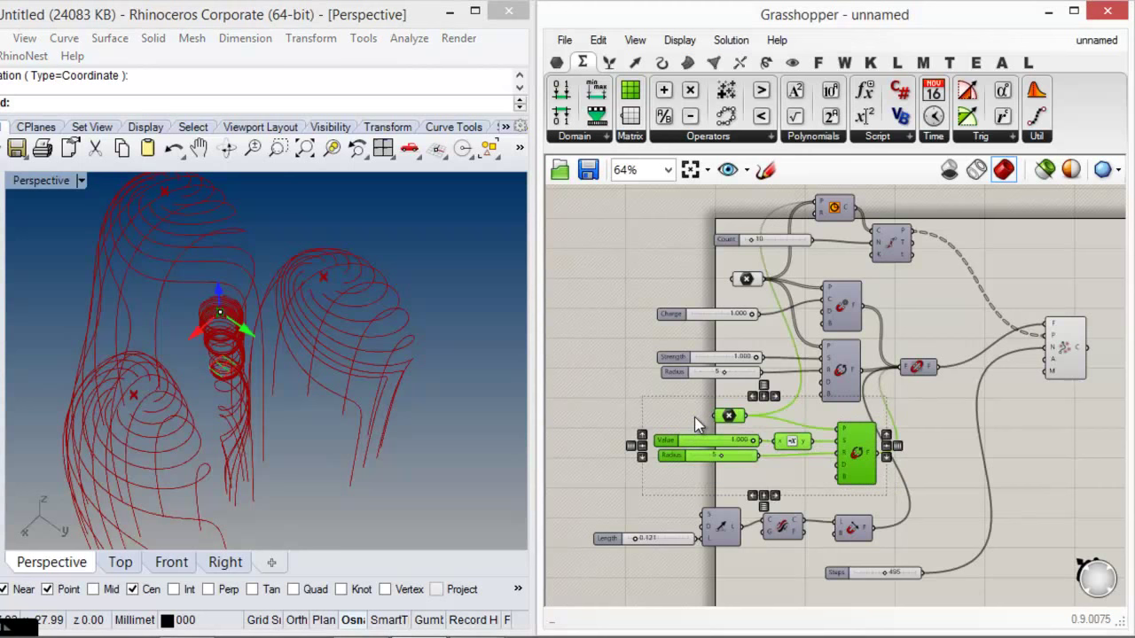
key(Delete)
right_drag(187, 331, 232, 337)
- Move the Field Line component down and set the Steps slider to 262
drag(1060, 368, 1004, 489)
click(978, 426)
scroll(858, 478, up, 5)
drag(875, 478, 830, 476)
scroll(878, 399, down, 4)
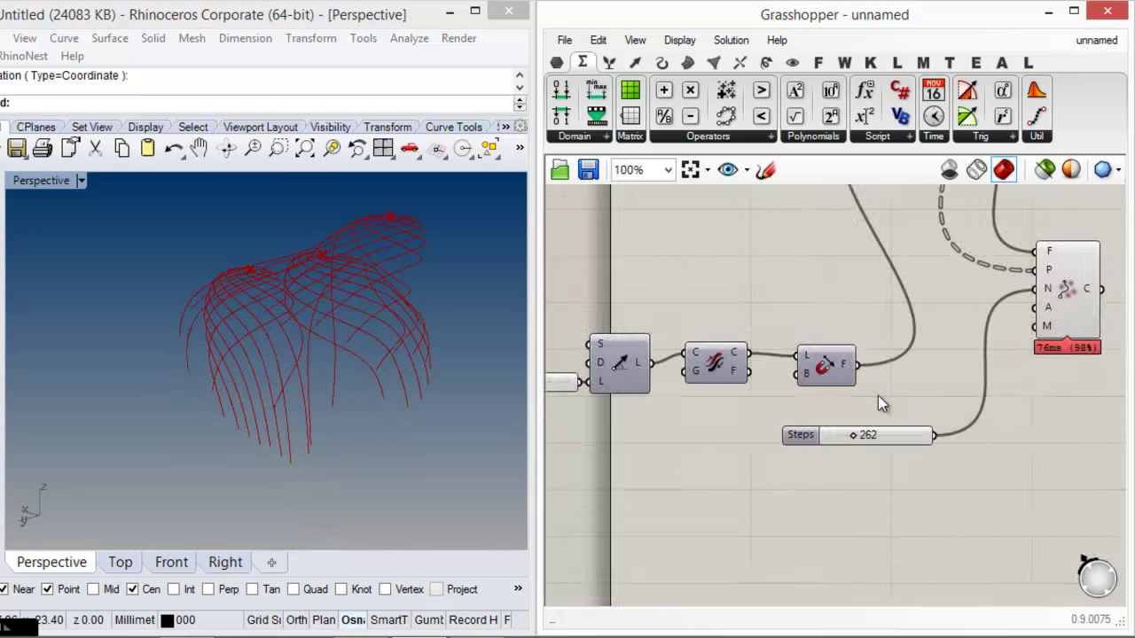
- Move the vector force group up beneath Spin Force, and Field Line with its Steps slider up beside Merge Fields
scroll(842, 479, down, 2)
drag(841, 522, 638, 401)
click(766, 440)
right_drag(887, 448, 813, 446)
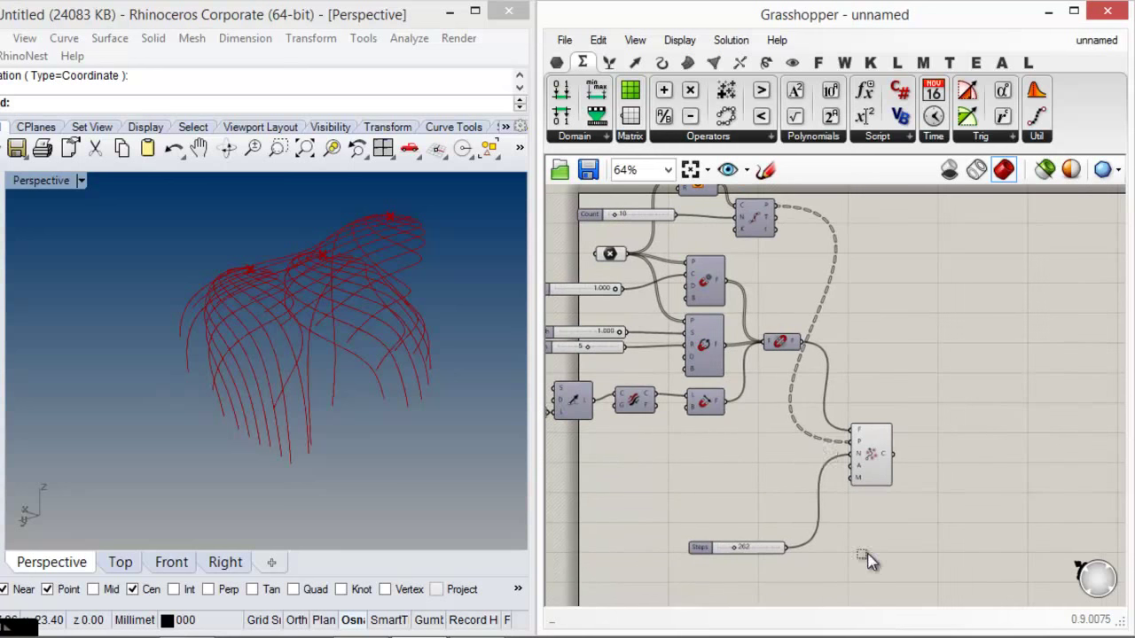
drag(860, 551, 727, 454)
drag(882, 430, 903, 335)
click(889, 443)
- Add a Panel and connect Field Line's Curve output to it
scroll(366, 386, up, 3)
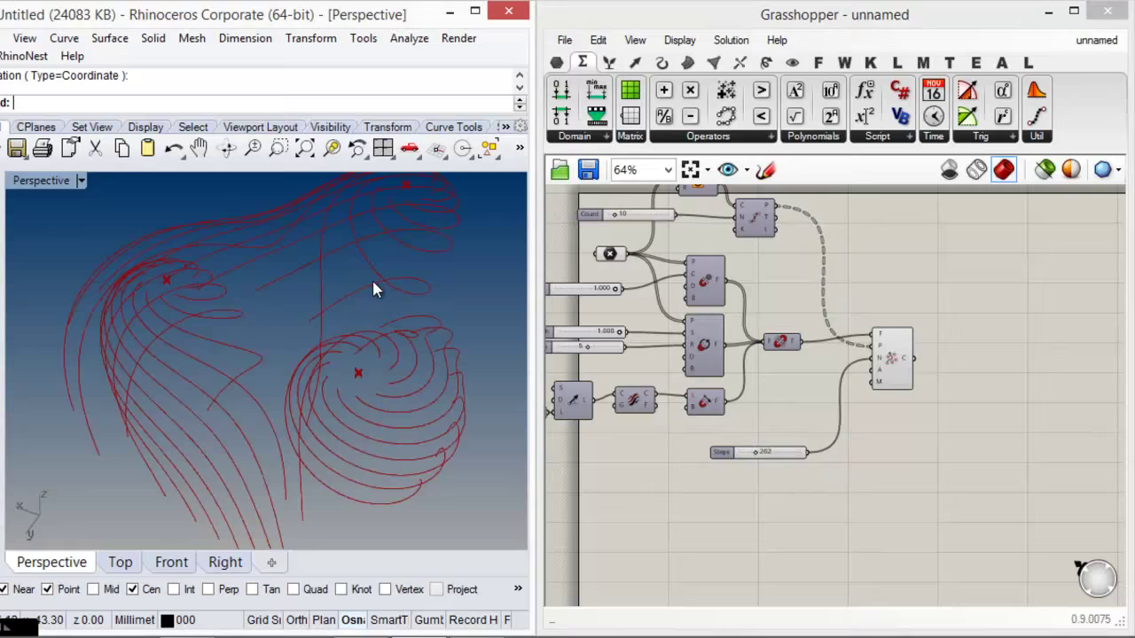
right_drag(374, 289, 369, 310)
scroll(893, 363, up, 4)
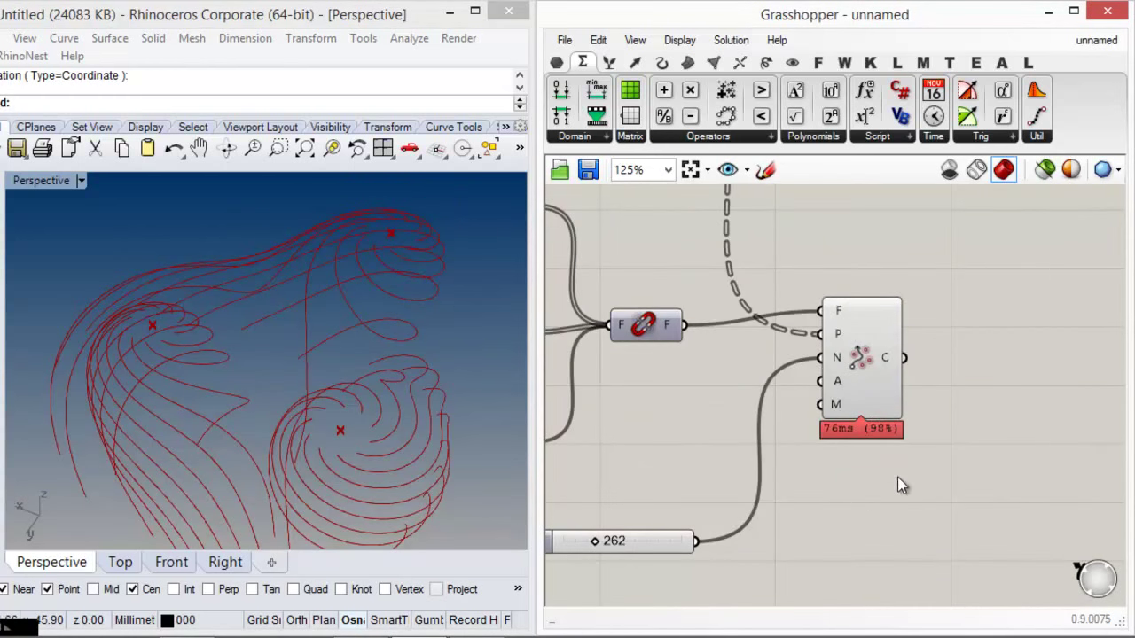
click(857, 367)
click(903, 358)
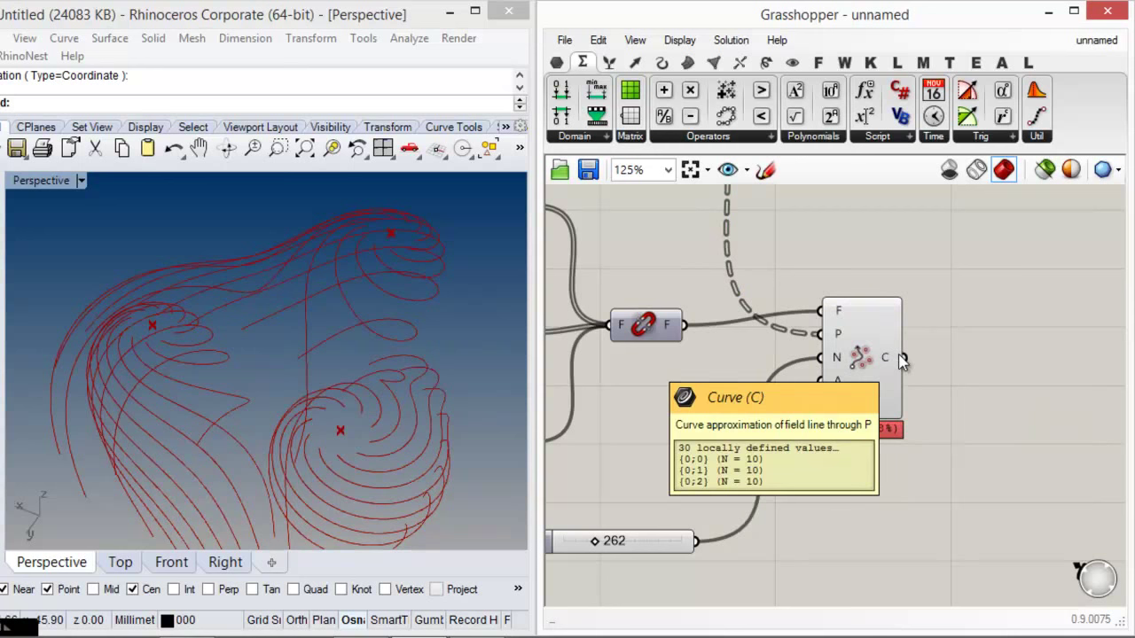
click(560, 64)
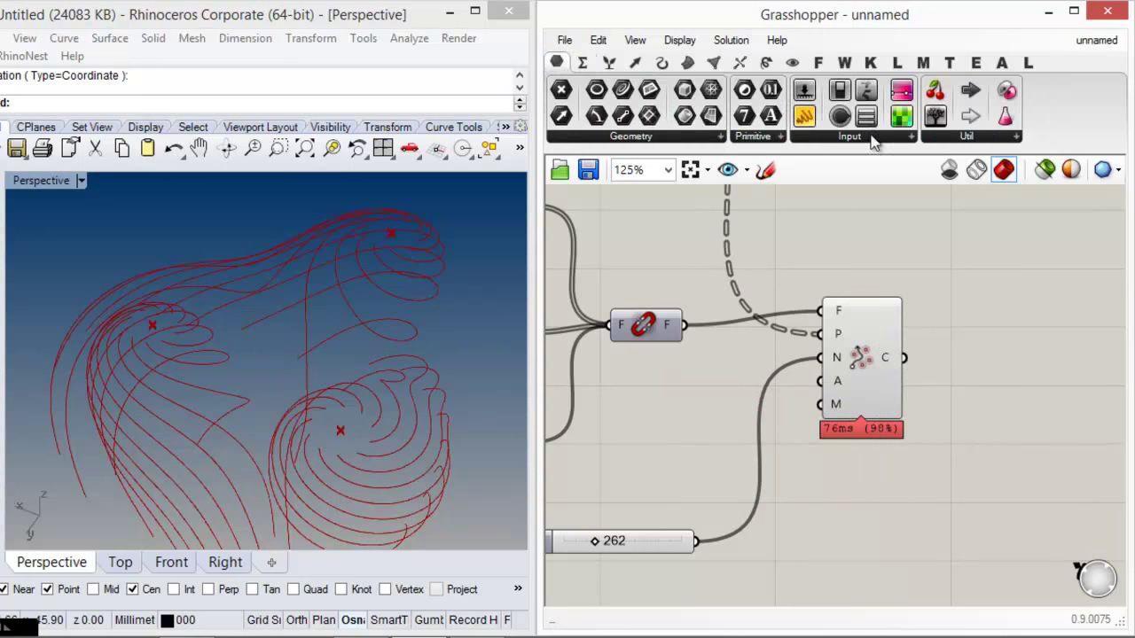
drag(931, 316, 903, 358)
- Reposition the Panel farther from the Field Line component
right_drag(1024, 424, 937, 408)
drag(945, 405, 951, 327)
click(955, 427)
right_drag(955, 427, 809, 425)
drag(794, 340, 920, 351)
right_drag(328, 355, 417, 426)
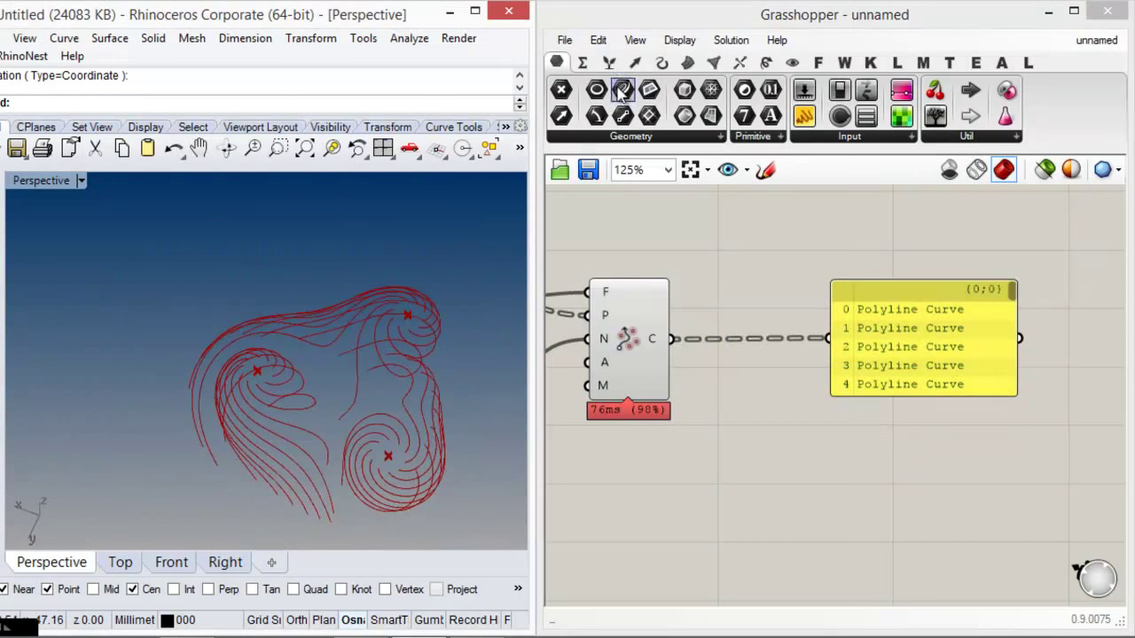
- Add a Control Points component, feed it the Field Line curves and inspect the points in the viewport
click(662, 63)
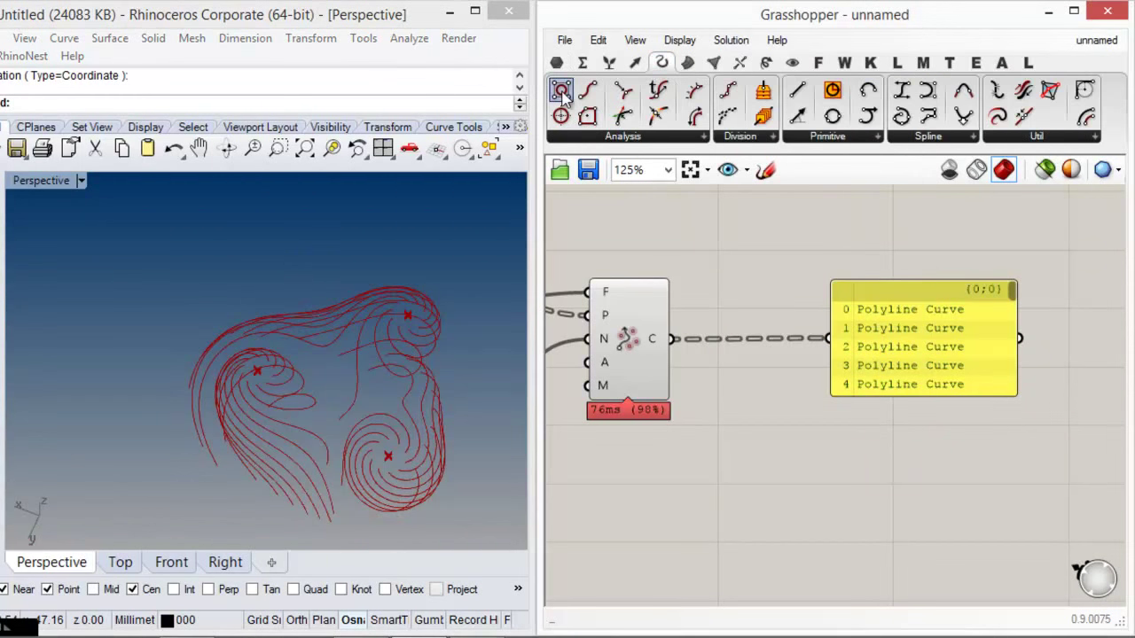
drag(561, 92, 729, 434)
drag(673, 338, 694, 435)
right_drag(398, 477, 387, 337)
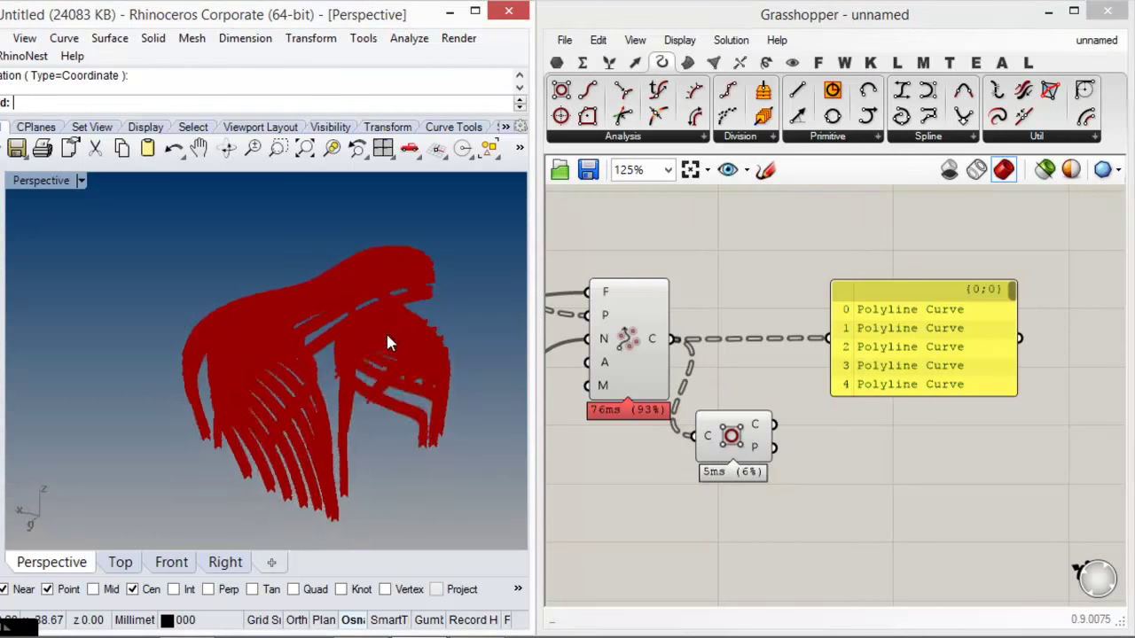
scroll(414, 349, up, 10)
scroll(411, 357, down, 9)
- Delete the Control Points component attached to Field Line
right_drag(563, 419, 846, 401)
drag(692, 506, 729, 453)
click(706, 491)
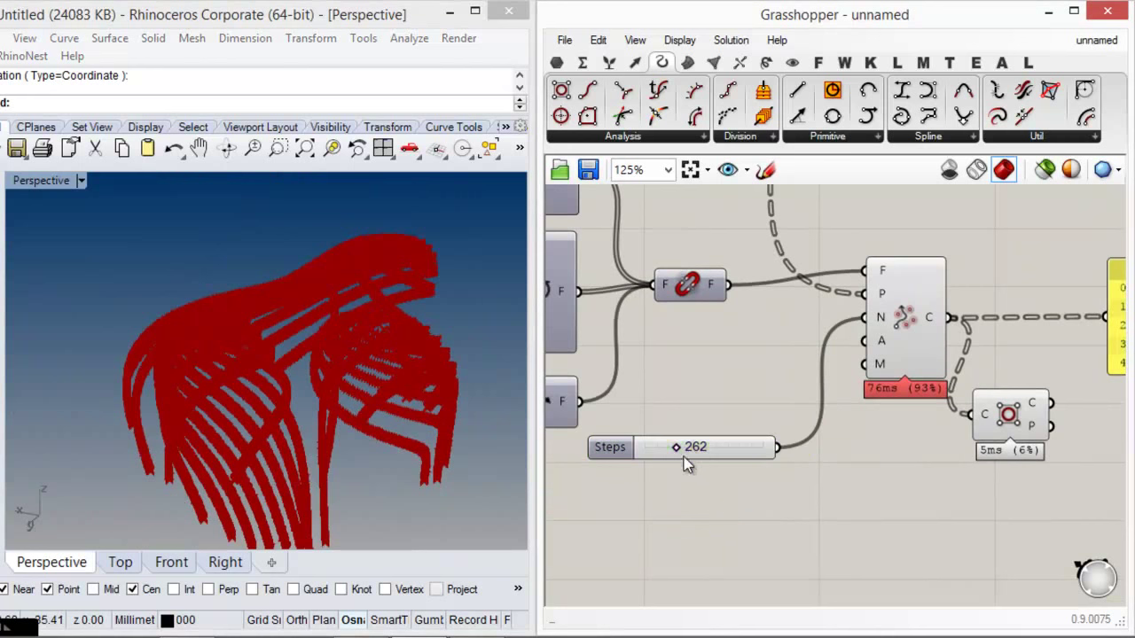
click(1009, 414)
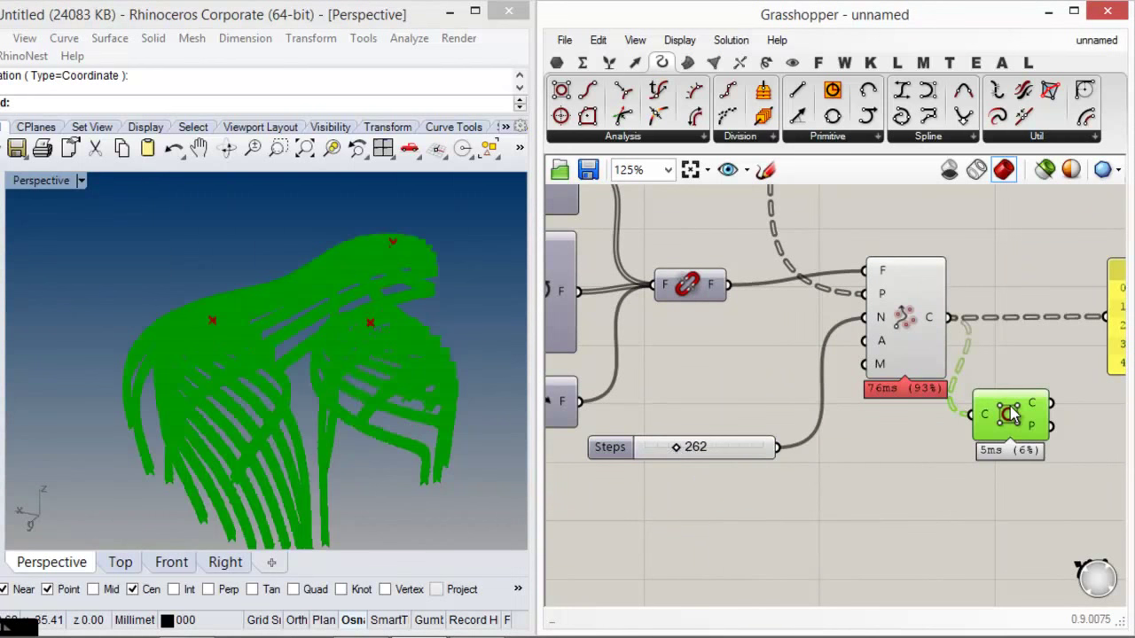
key(Delete)
- Move the Panel up, clear of the space beside Field Line's output
right_drag(900, 377, 864, 414)
right_drag(1046, 386, 822, 427)
drag(896, 427, 922, 355)
click(938, 395)
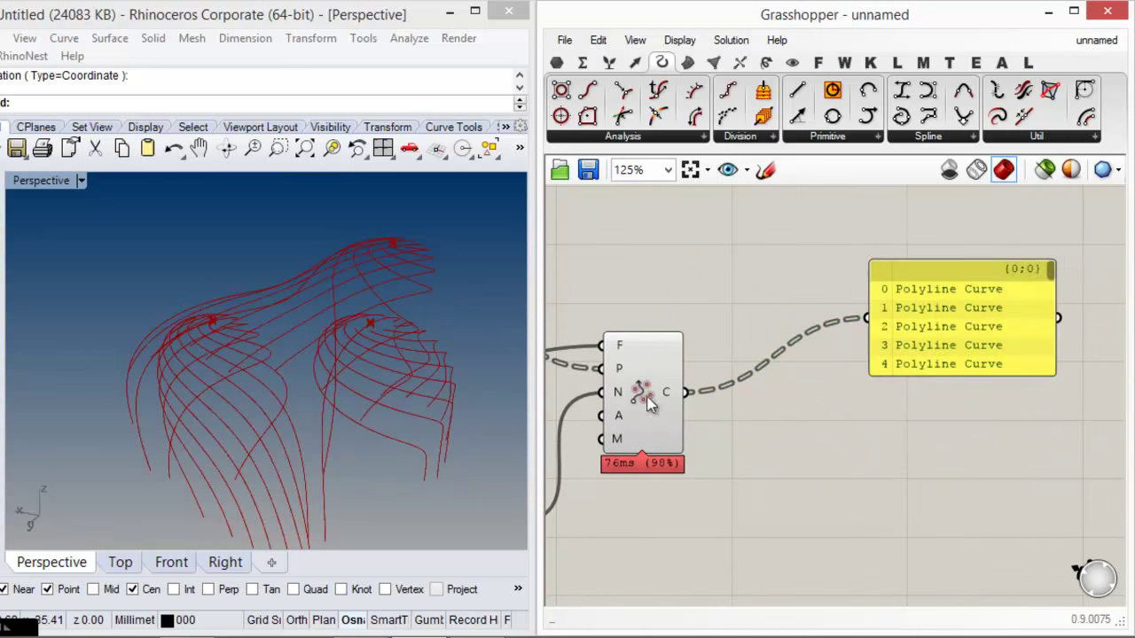
- Add a Pipe component below the Panel
mouse_move(670, 393)
click(687, 62)
click(808, 90)
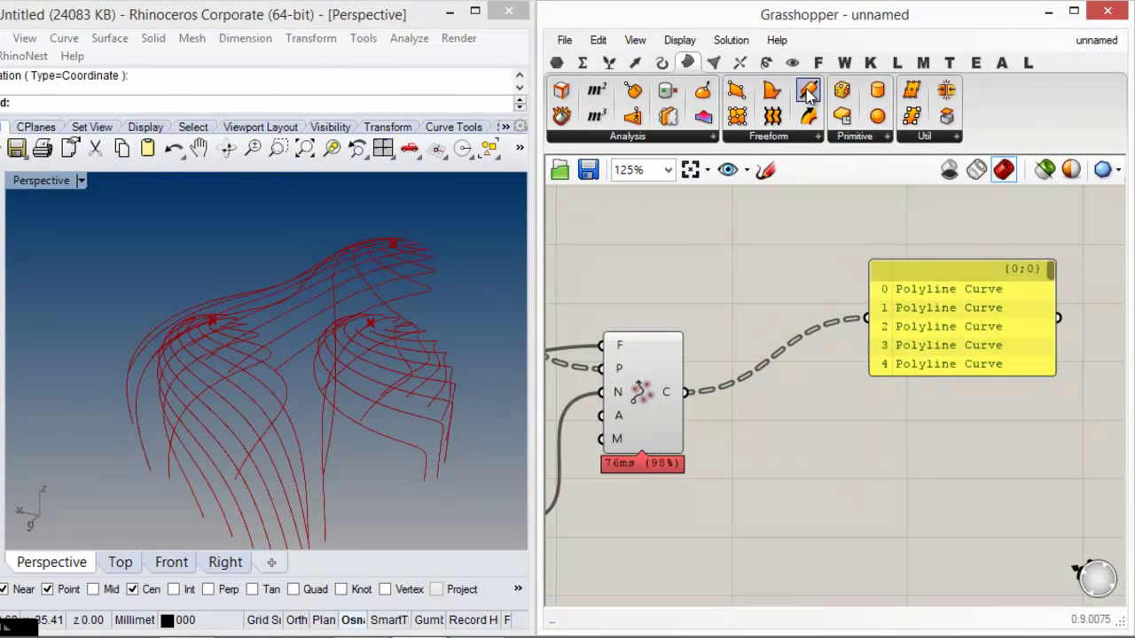
click(903, 468)
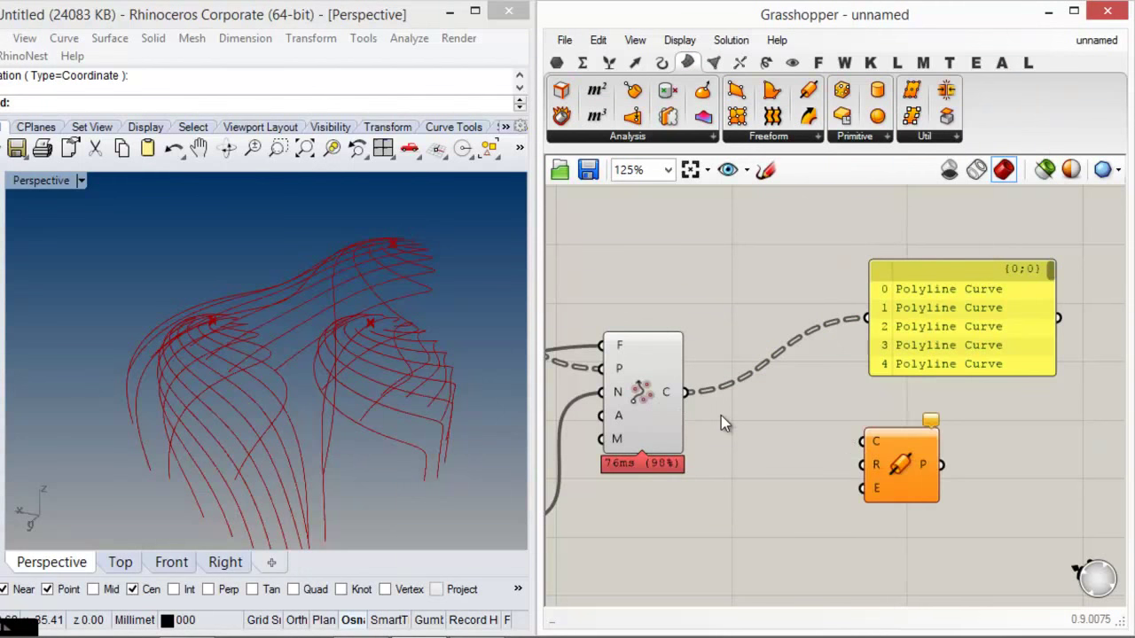
drag(890, 443, 885, 458)
- Inspect the field lines' shape up close and from several angles in the perspective viewport
scroll(375, 375, up, 5)
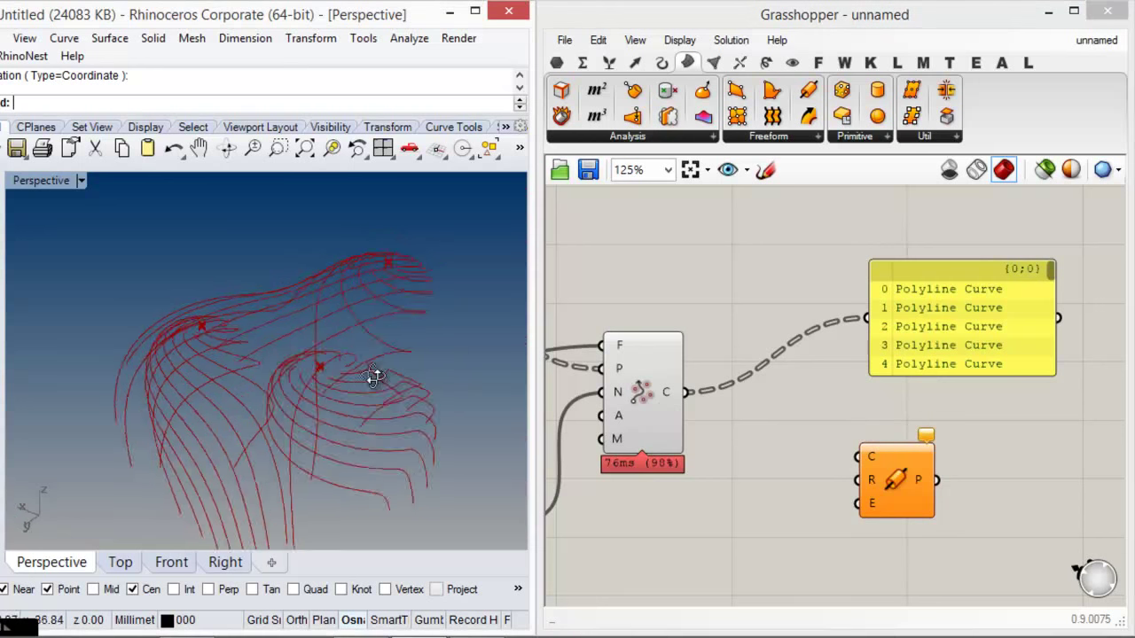
right_drag(416, 473, 328, 431)
scroll(331, 353, up, 5)
scroll(323, 361, down, 6)
scroll(324, 362, down, 8)
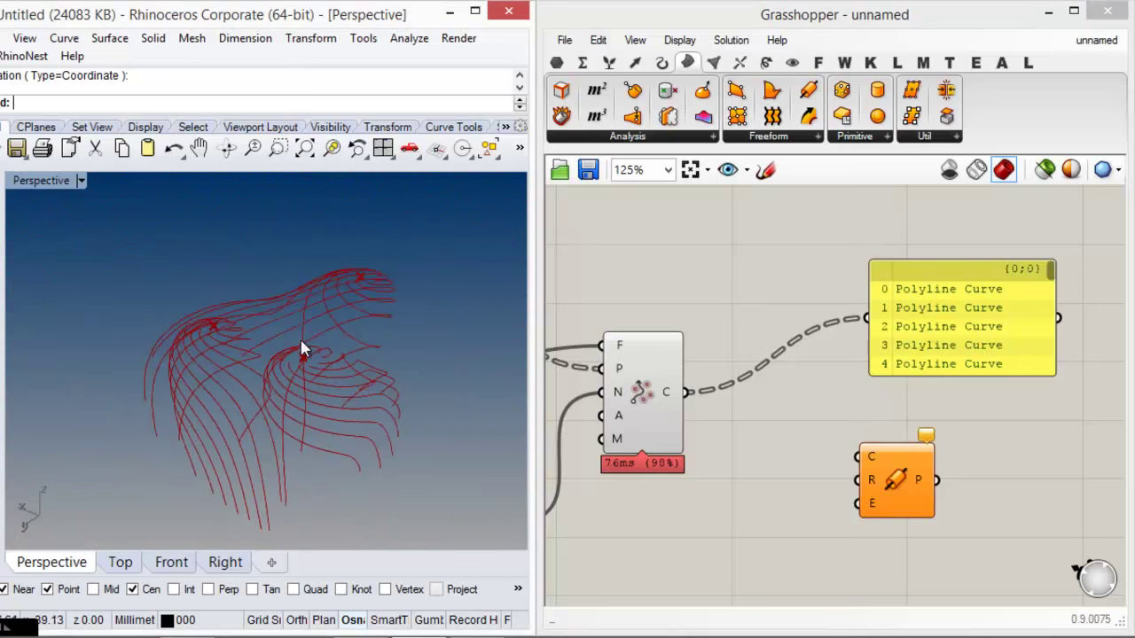
right_drag(299, 339, 365, 421)
- Add an Interpolate component and arrange it just before the Pipe component
right_drag(745, 470, 691, 425)
drag(860, 434, 893, 463)
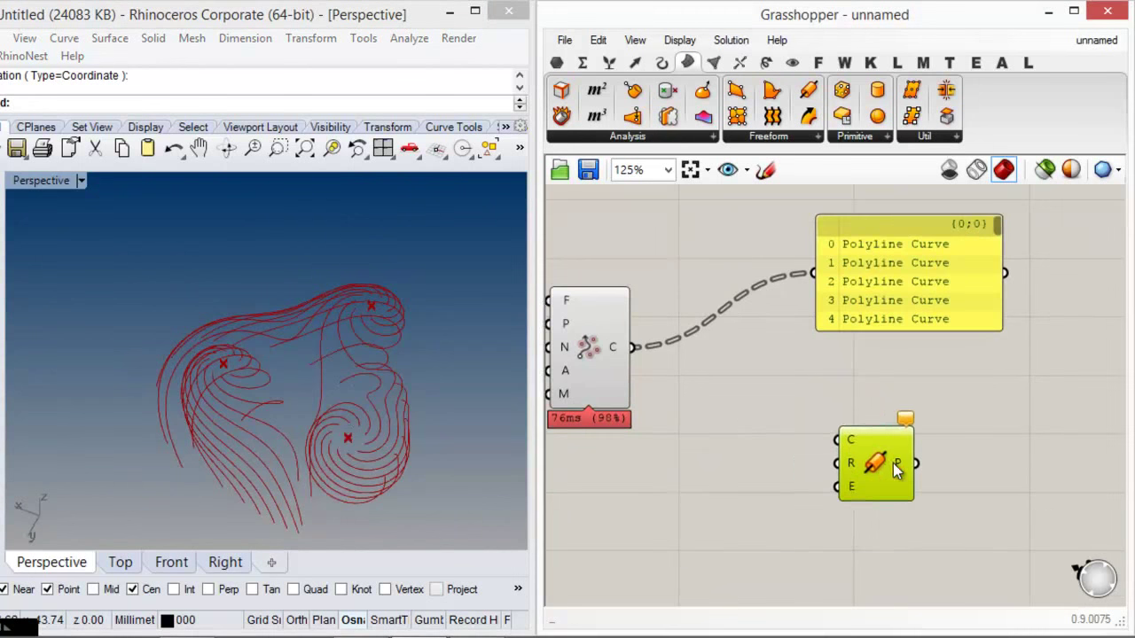
mouse_move(619, 350)
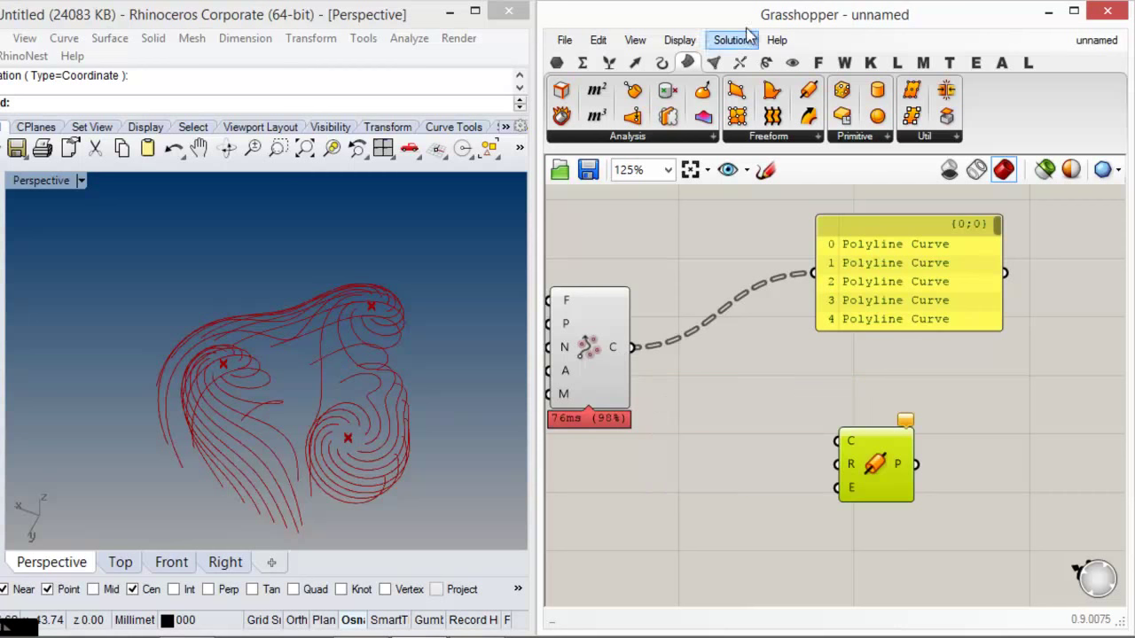
click(662, 67)
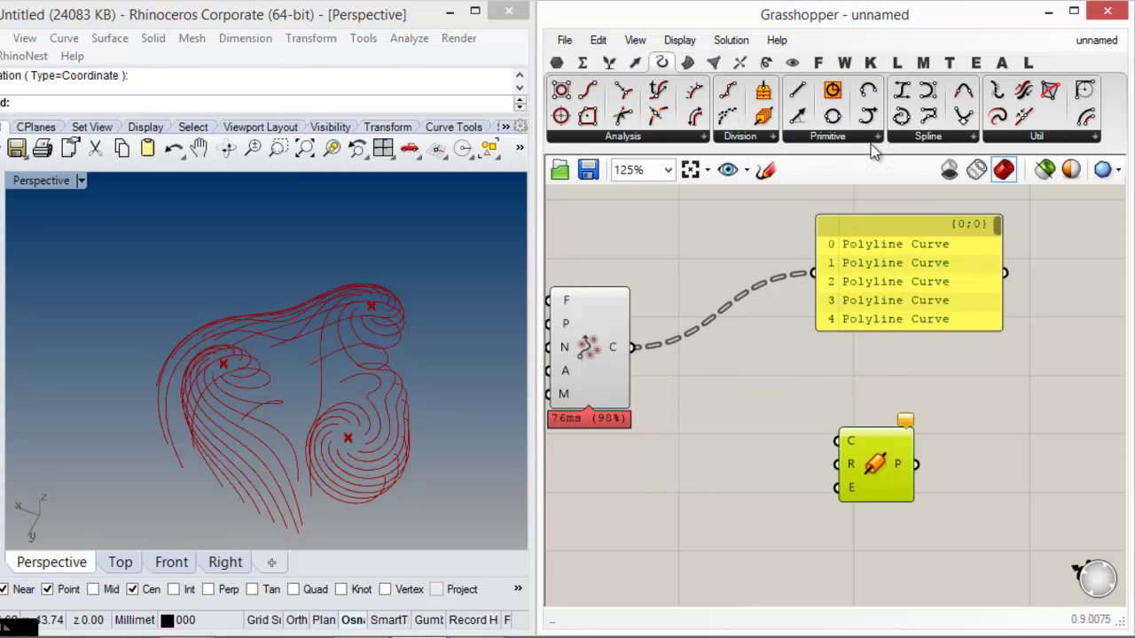
click(900, 122)
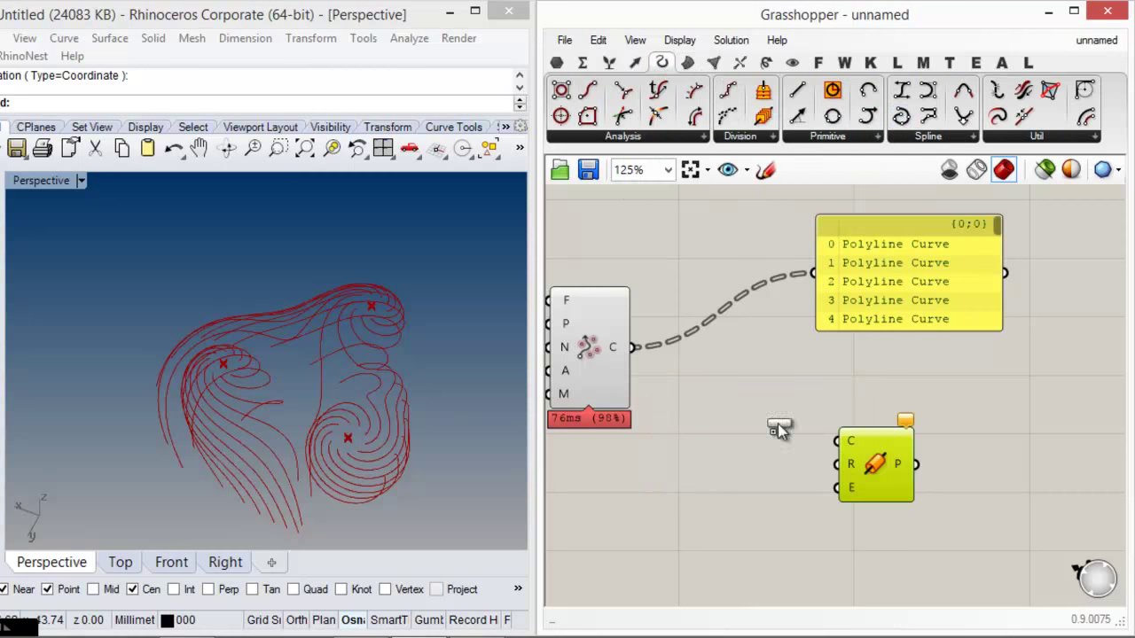
click(746, 474)
drag(874, 479, 932, 479)
drag(755, 479, 841, 495)
- Add a Divide Curve component before Interpolate and connect Field Line's Curve output to it
click(589, 378)
right_drag(678, 409, 766, 360)
click(770, 361)
mouse_move(755, 410)
mouse_down()
mouse_move(724, 390)
mouse_move(750, 419)
mouse_up()
drag(721, 298, 732, 408)
right_drag(316, 492, 310, 432)
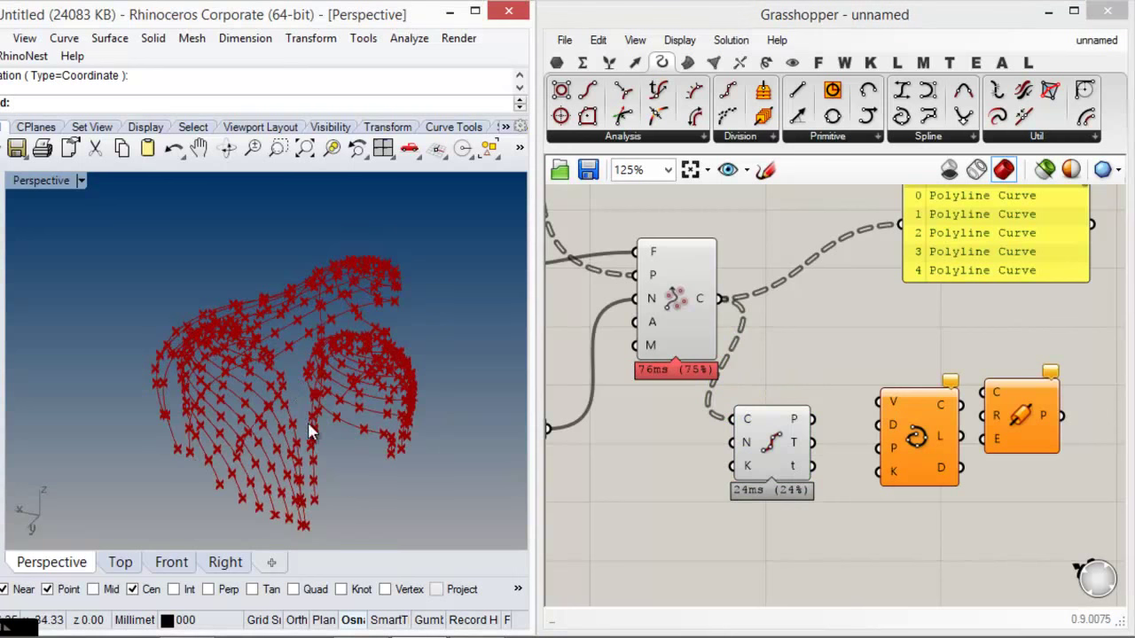
- Move Divide Curve closer to Interpolate and connect its Points output to Interpolate's Vertices input
drag(780, 433, 793, 406)
right_drag(284, 363, 426, 468)
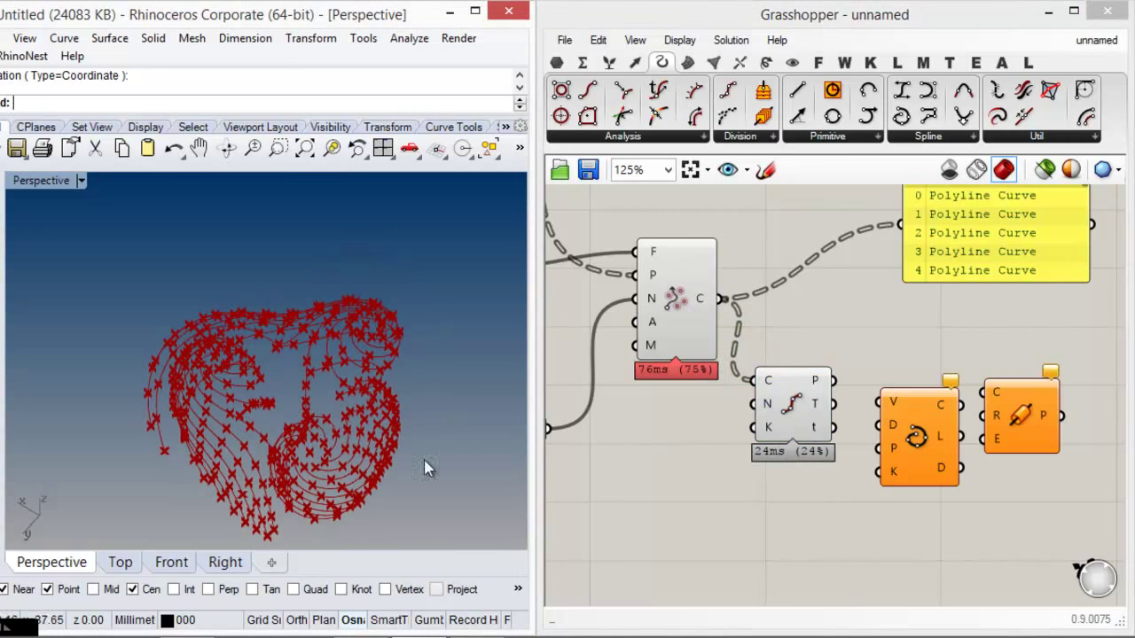
drag(821, 387, 880, 403)
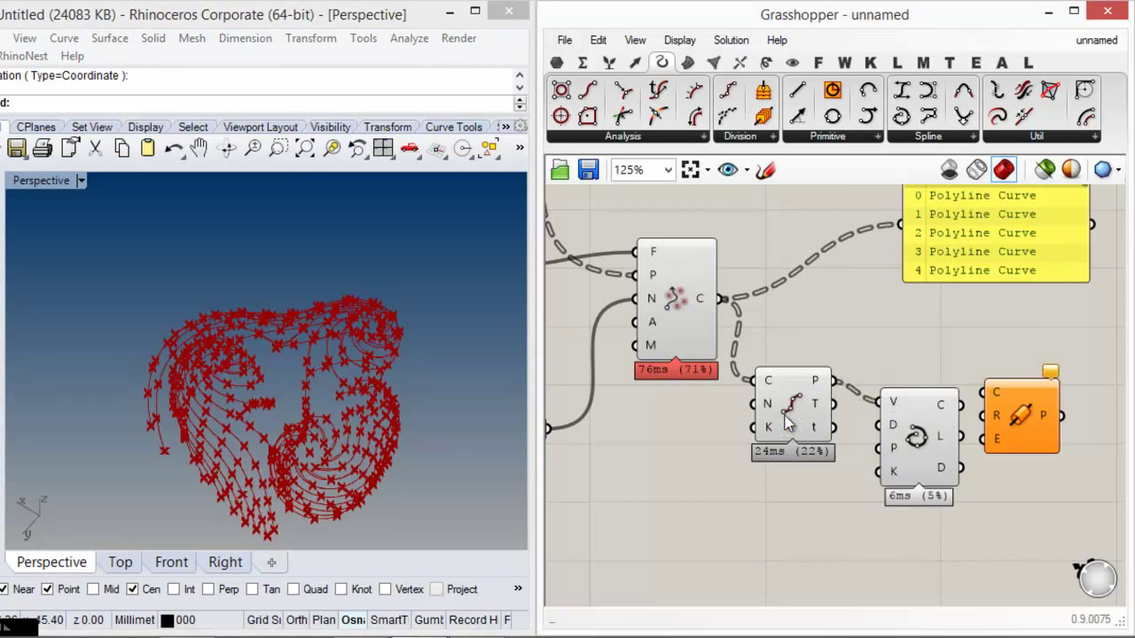
- Hide Divide Curve's preview and rearrange the Divide Curve, Interpolate and Pipe components with more space between them
click(797, 390)
drag(793, 417, 783, 353)
drag(920, 432, 895, 413)
right_drag(1019, 415, 867, 388)
drag(867, 387, 903, 403)
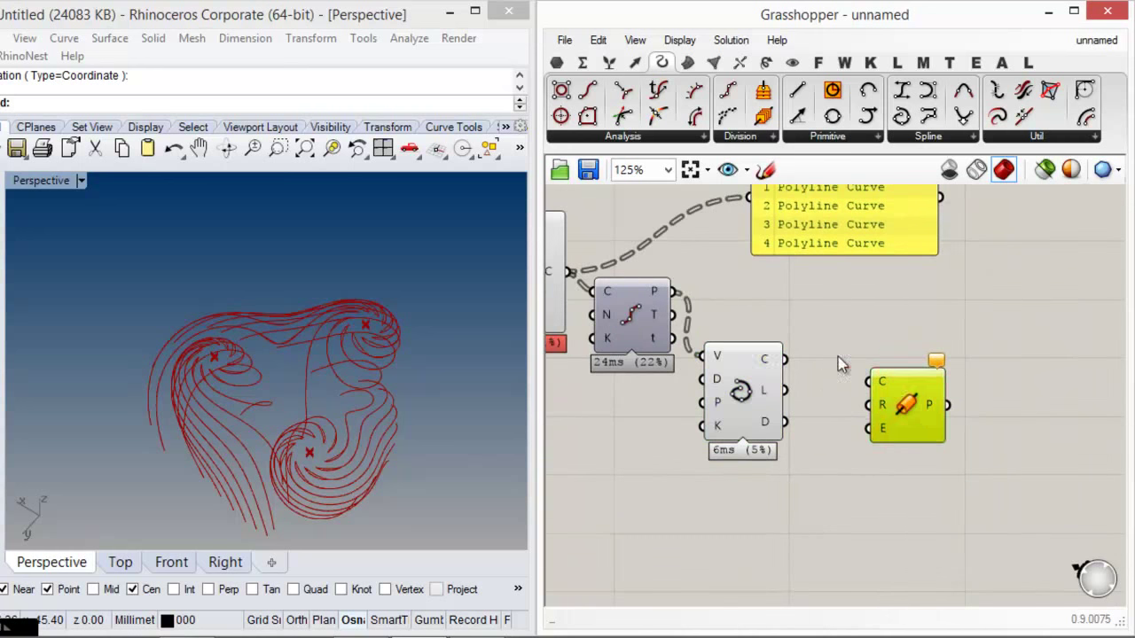
drag(767, 363, 767, 328)
- Compare the interpolated curves with the original field lines up close in the perspective viewport
right_drag(353, 432, 386, 384)
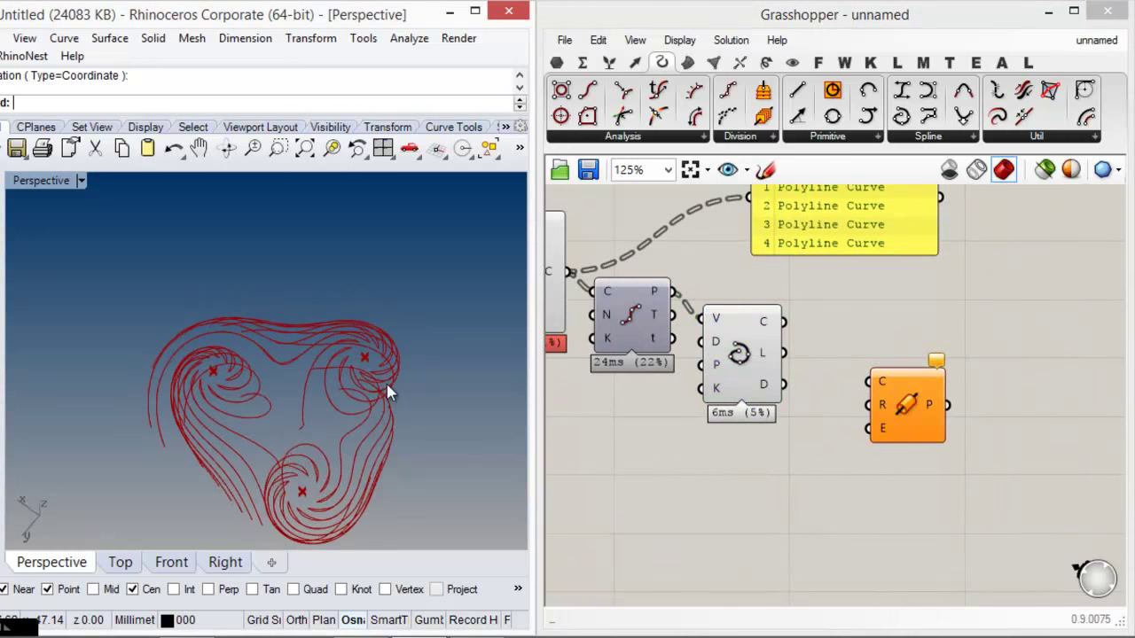
scroll(381, 379, up, 9)
right_drag(715, 356, 801, 426)
click(591, 353)
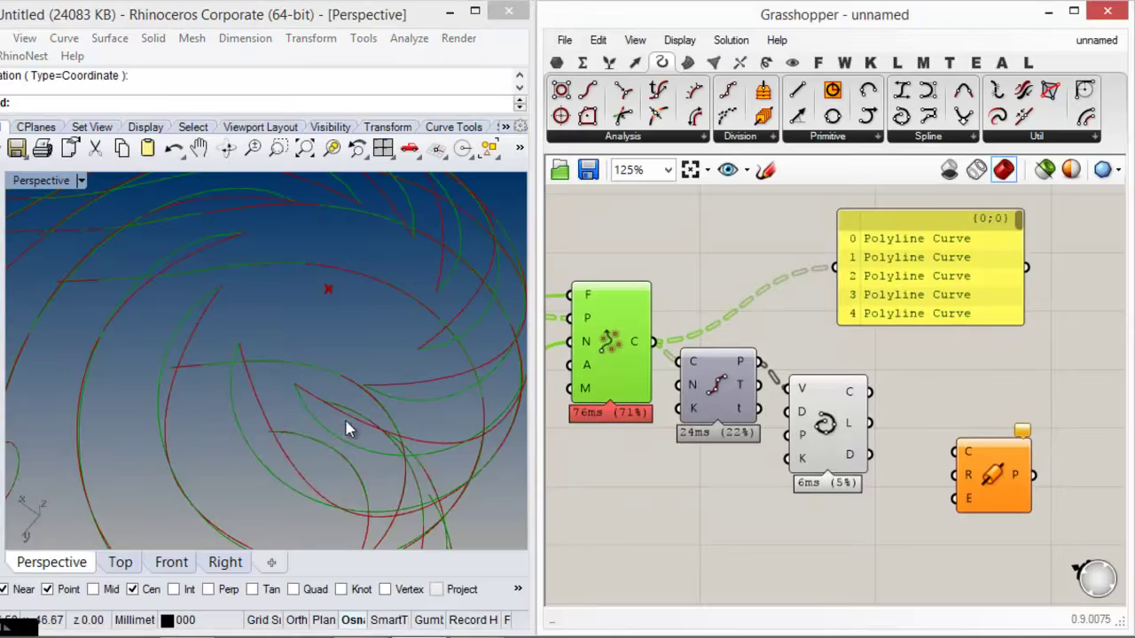
click(716, 499)
click(827, 434)
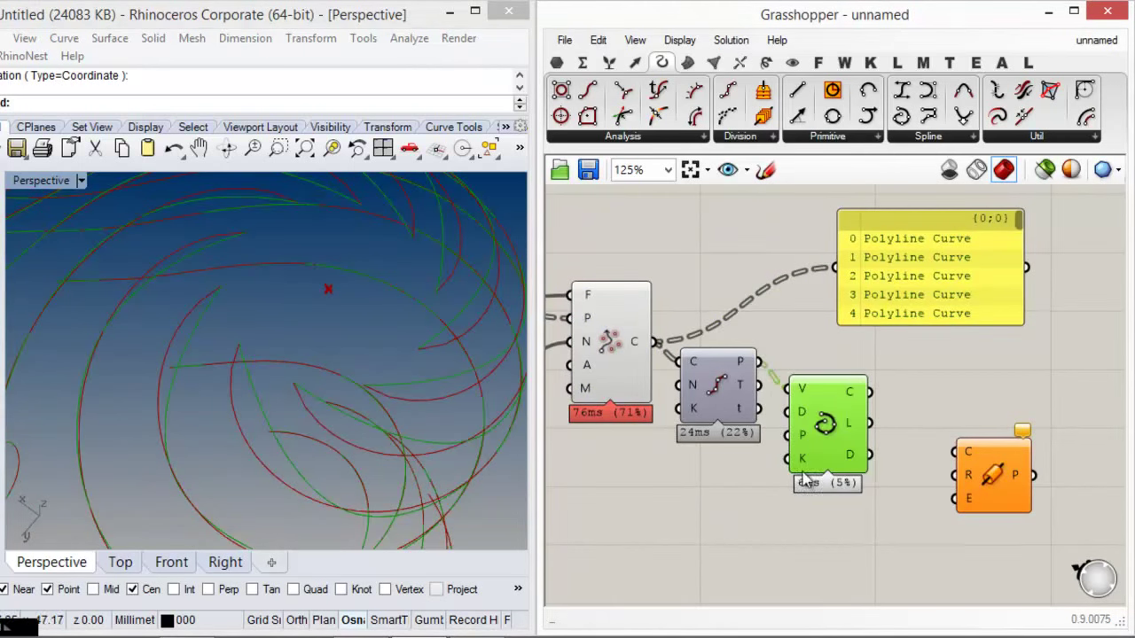
right_drag(324, 476, 201, 351)
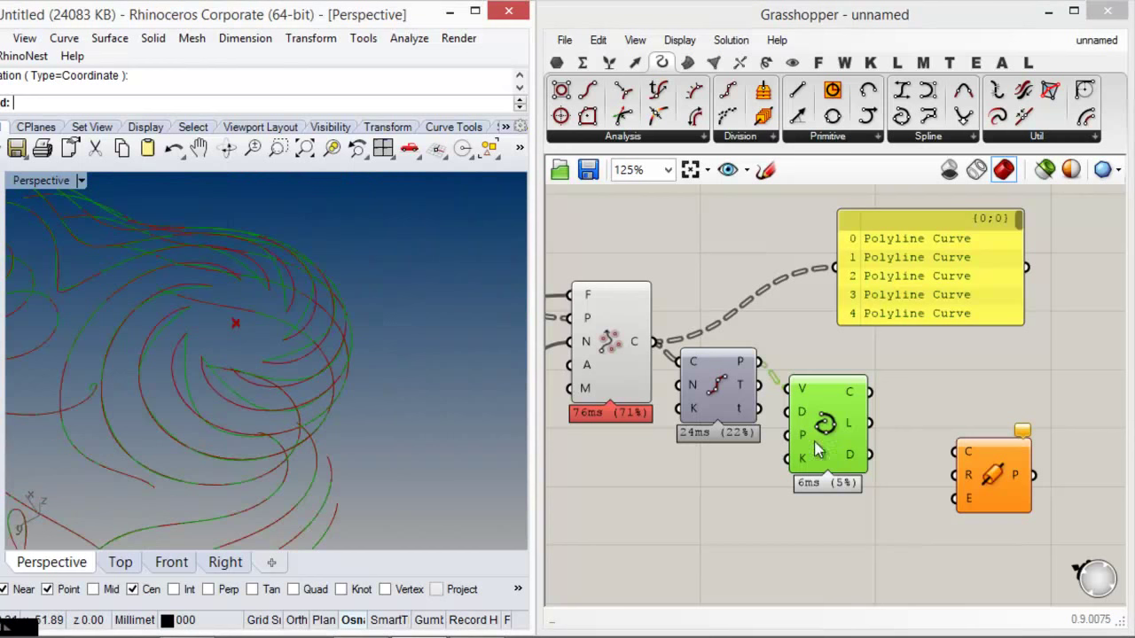
- Space out the Divide Curve and Interpolate components and turn Divide Curve's preview back on
drag(814, 441, 851, 451)
drag(687, 398, 690, 439)
right_drag(690, 439, 798, 405)
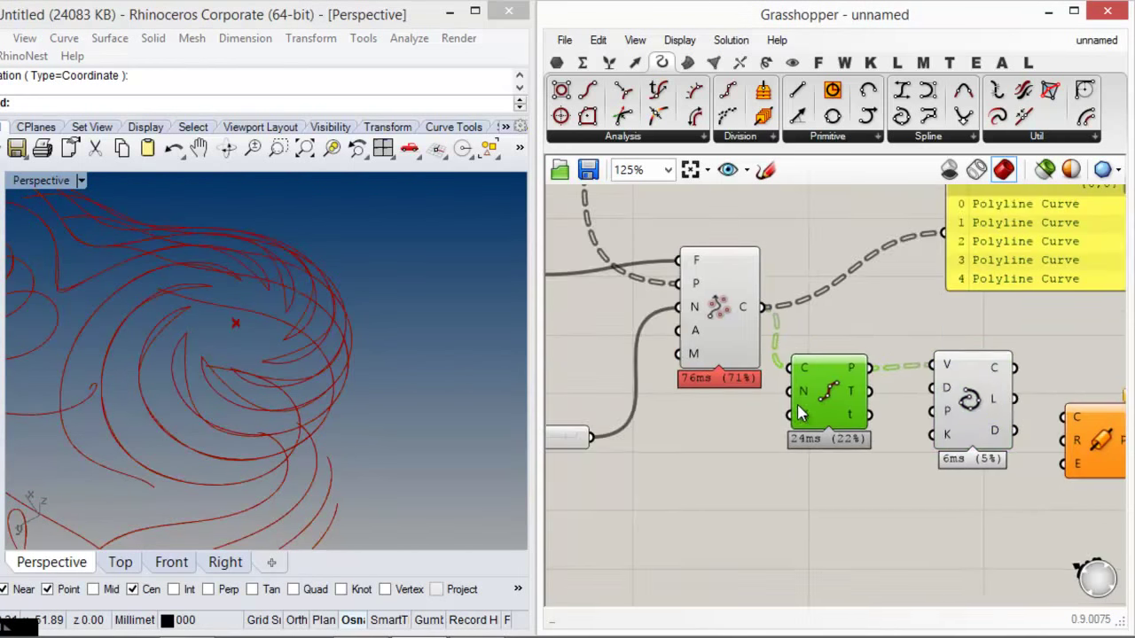
click(837, 473)
click(831, 384)
key(ctrl+q)
click(825, 449)
drag(826, 393, 840, 385)
click(837, 452)
- Add a number slider set to 20 and connect it to Divide Curve's Count input
mouse_move(816, 393)
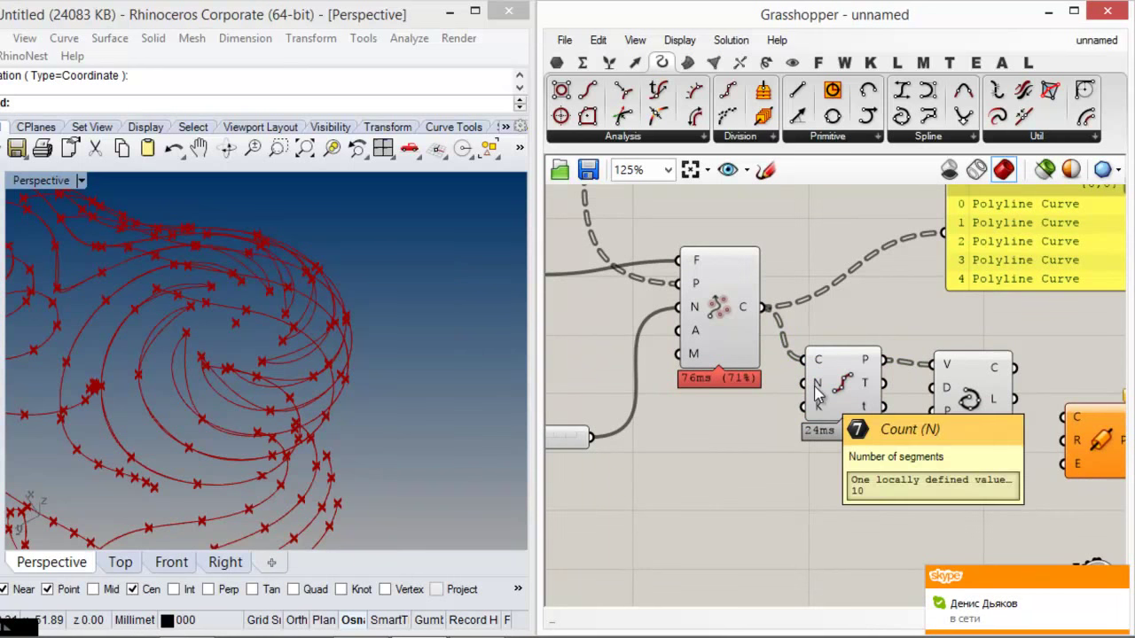
double_click(690, 501)
text(20)
key(Return)
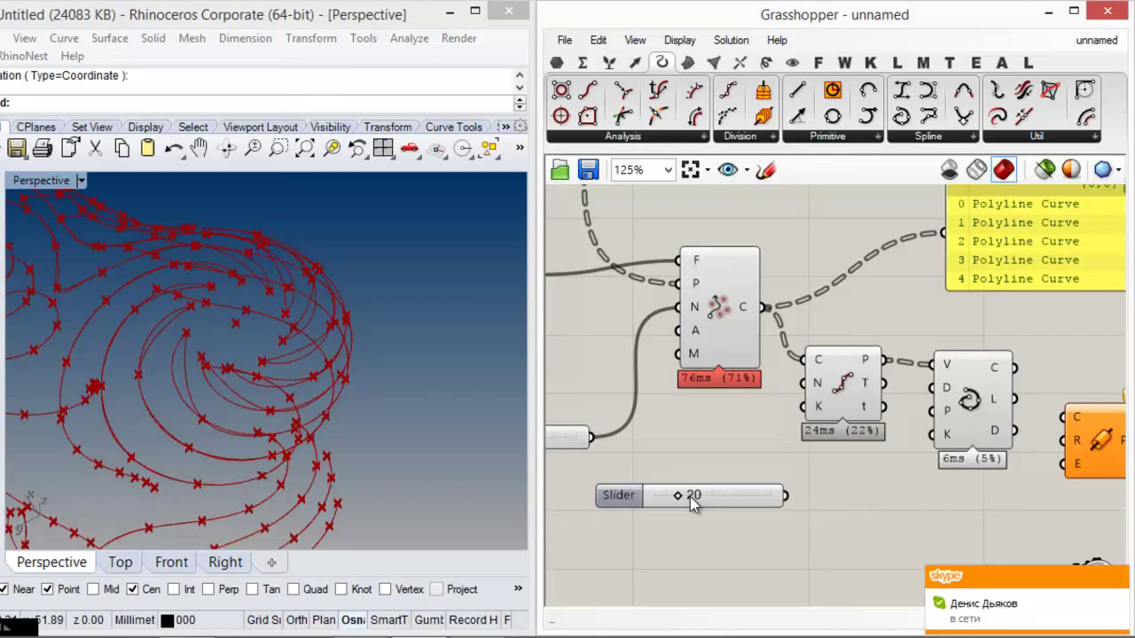
drag(798, 385, 787, 495)
- Hide Divide Curve's preview and compare the interpolated curves with the field lines up close
click(992, 428)
click(972, 471)
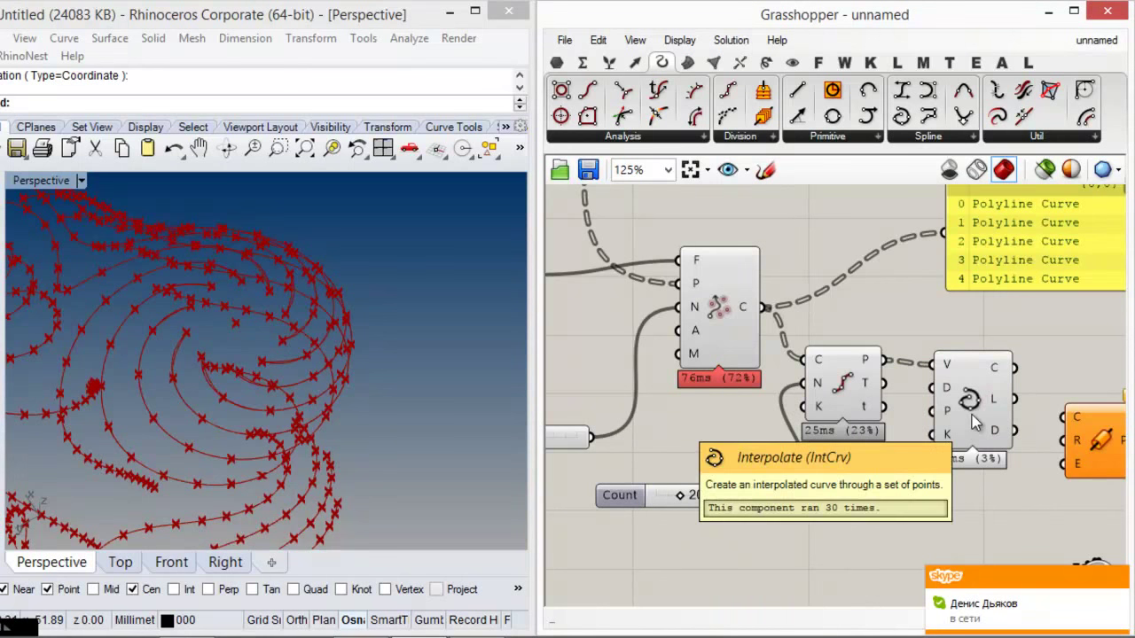
click(857, 399)
scroll(266, 390, up, 10)
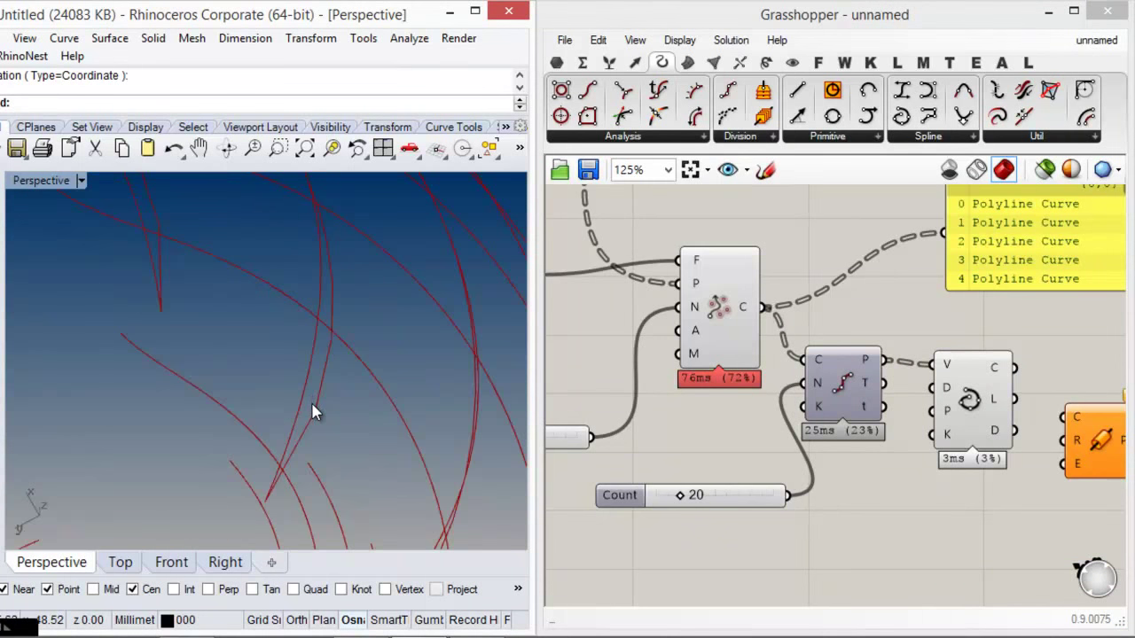
click(734, 328)
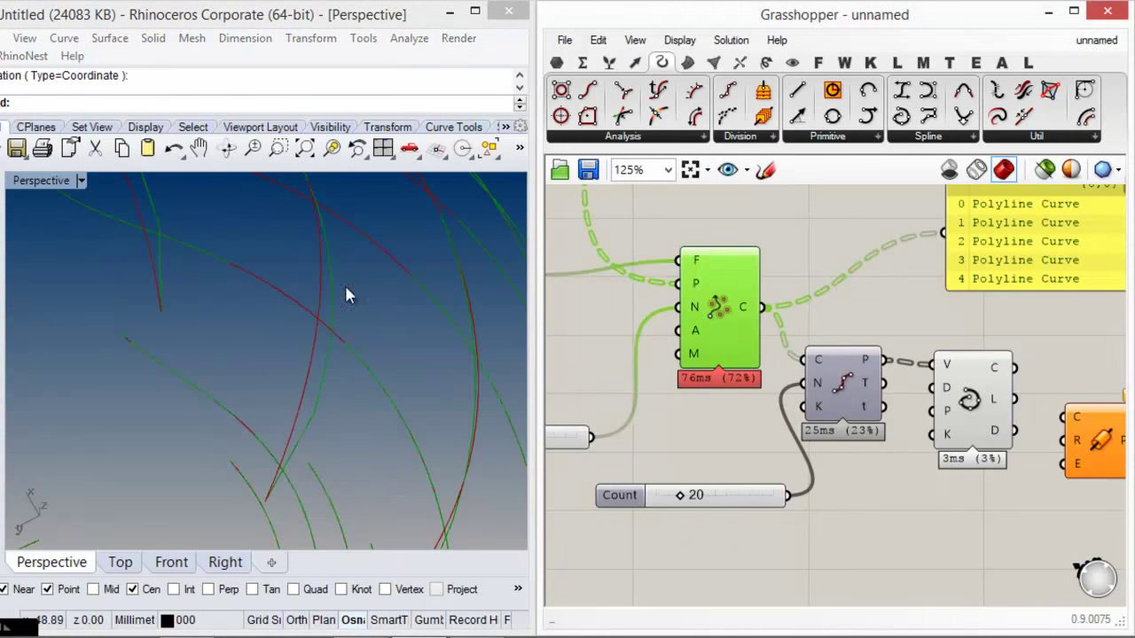
click(859, 320)
click(968, 399)
click(922, 313)
- Reposition the Pipe component after Interpolate and connect Interpolate's Curve output to Pipe's Curve input
right_drag(922, 314, 755, 347)
drag(910, 477, 958, 438)
click(811, 397)
click(870, 347)
drag(848, 401, 947, 410)
- Hide the Interpolate component's preview and view the piped structure as a whole
click(822, 413)
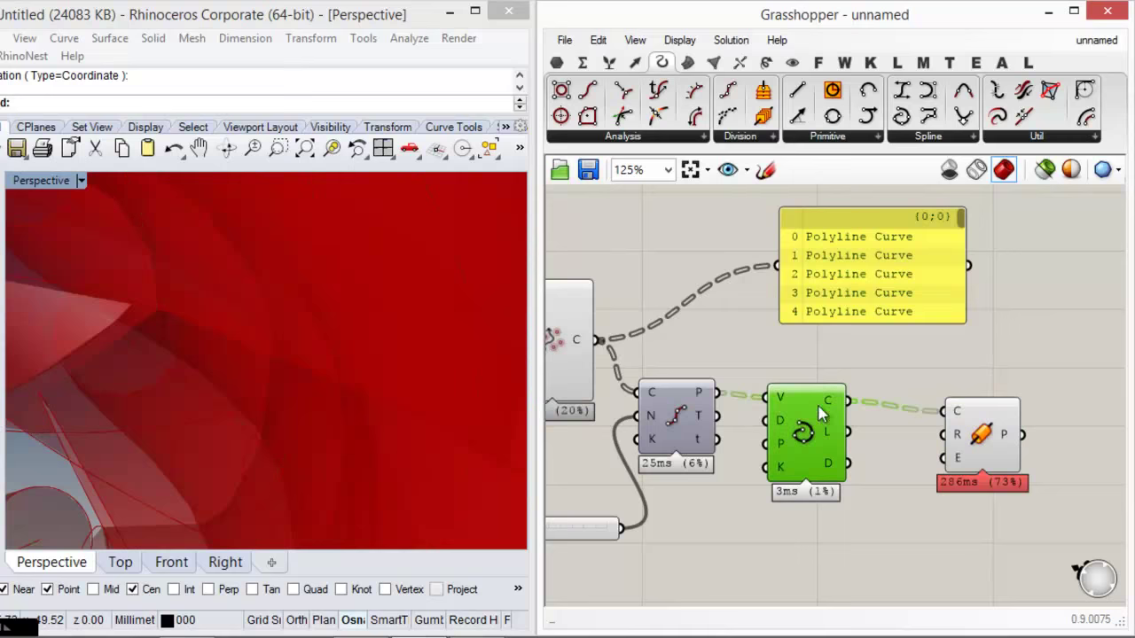
scroll(341, 381, down, 8)
scroll(306, 374, up, 4)
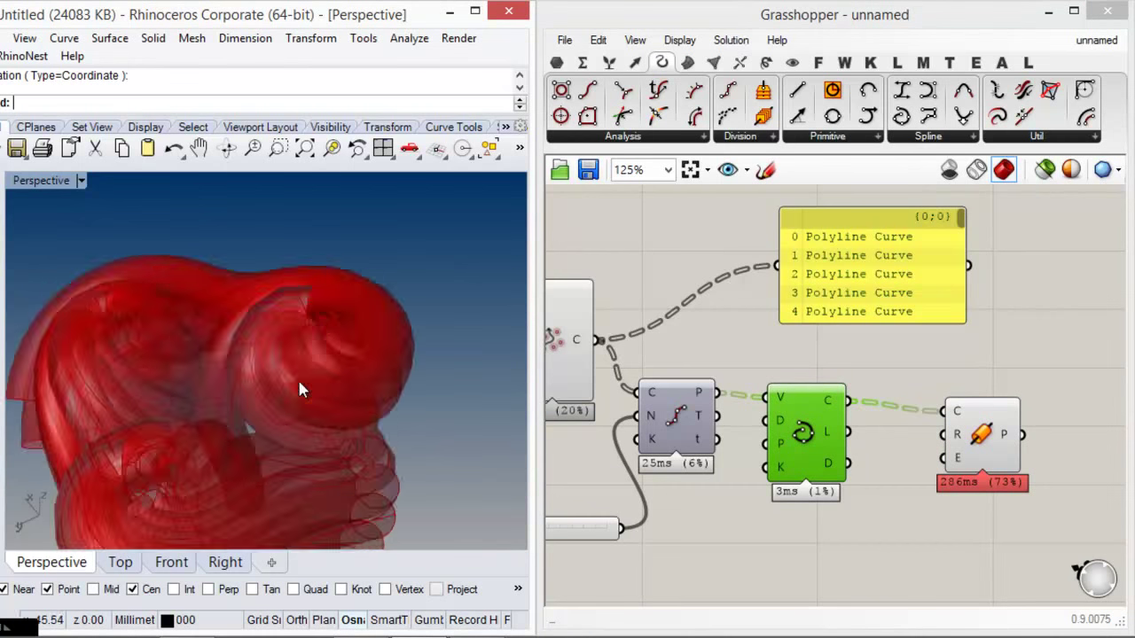
right_drag(297, 380, 514, 393)
click(774, 351)
- Hide the Field Line component's preview so its curves no longer overlap the pipes
right_drag(774, 351, 884, 342)
click(679, 334)
click(764, 341)
click(666, 341)
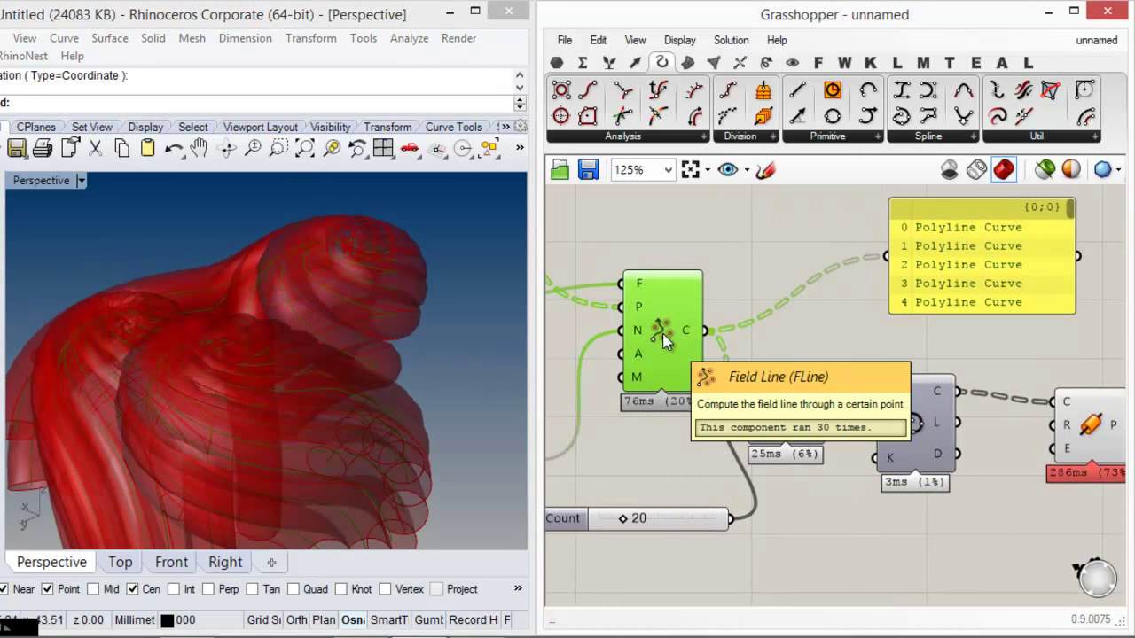
click(770, 337)
click(671, 335)
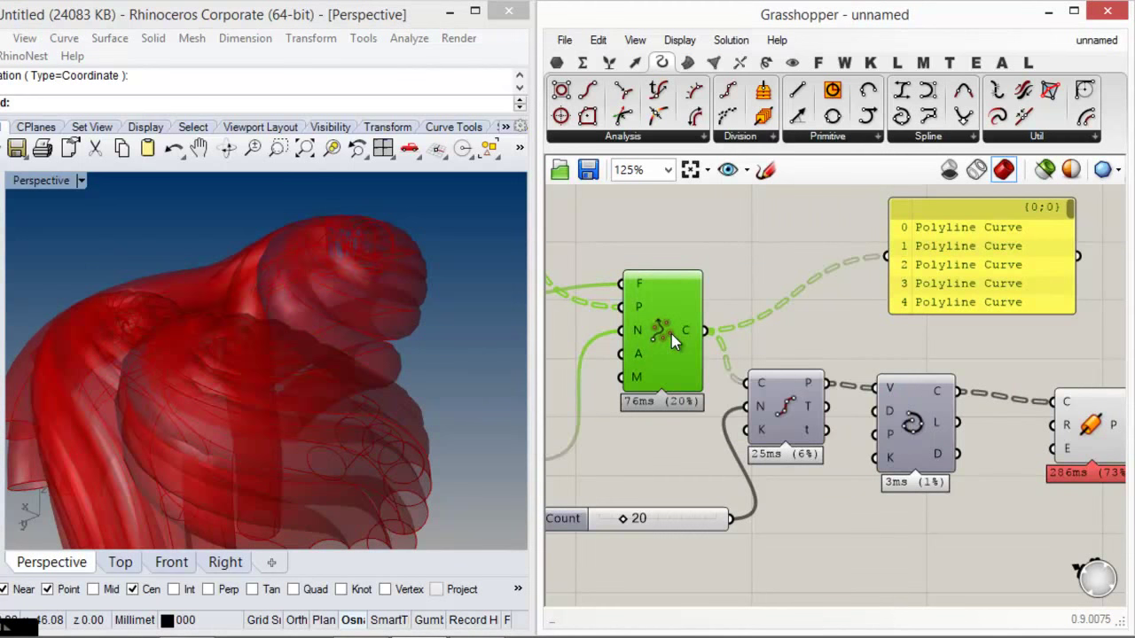
click(768, 331)
- Move the Pipe component lower on the canvas, below the level of Interpolate
right_drag(886, 361, 772, 355)
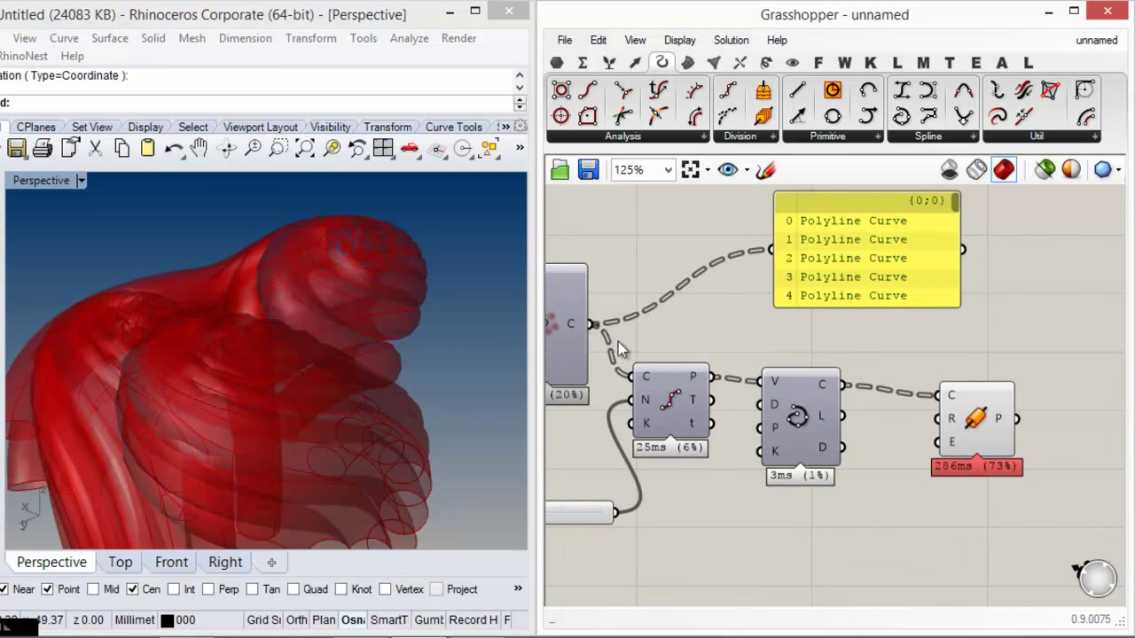
right_drag(620, 348, 728, 341)
right_drag(821, 361, 659, 339)
drag(922, 389, 915, 454)
click(920, 408)
right_drag(291, 310, 285, 331)
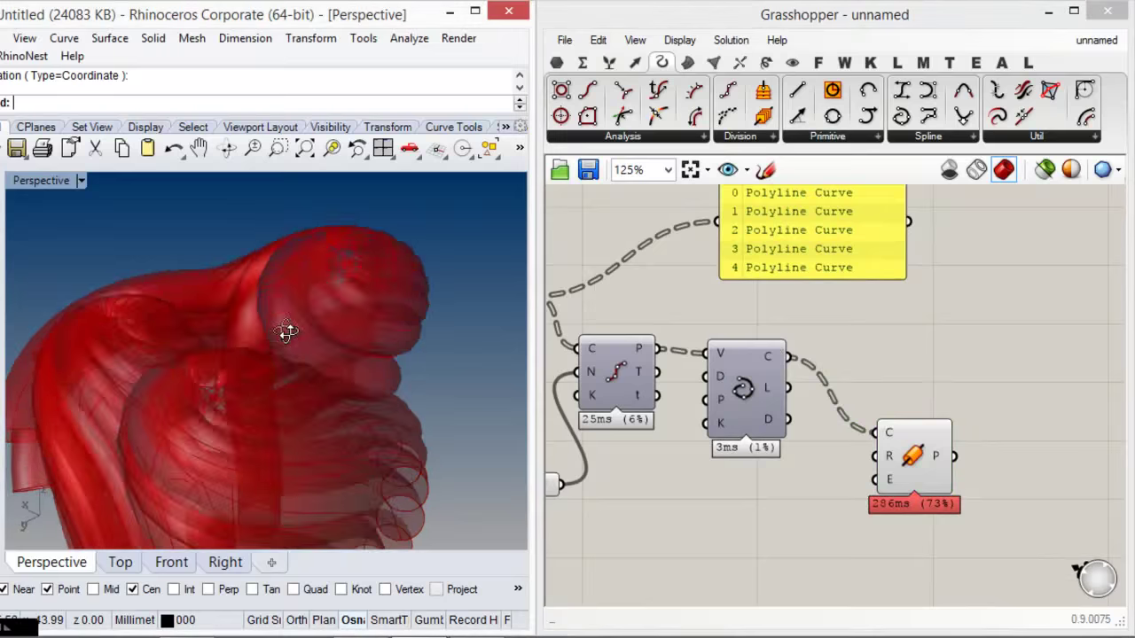
- Set the document's normal preview colour to an opaque grey with Hue 0°, Sat 0, Val 74 and A 255
click(1071, 170)
drag(825, 259, 893, 262)
click(837, 407)
drag(803, 435, 897, 429)
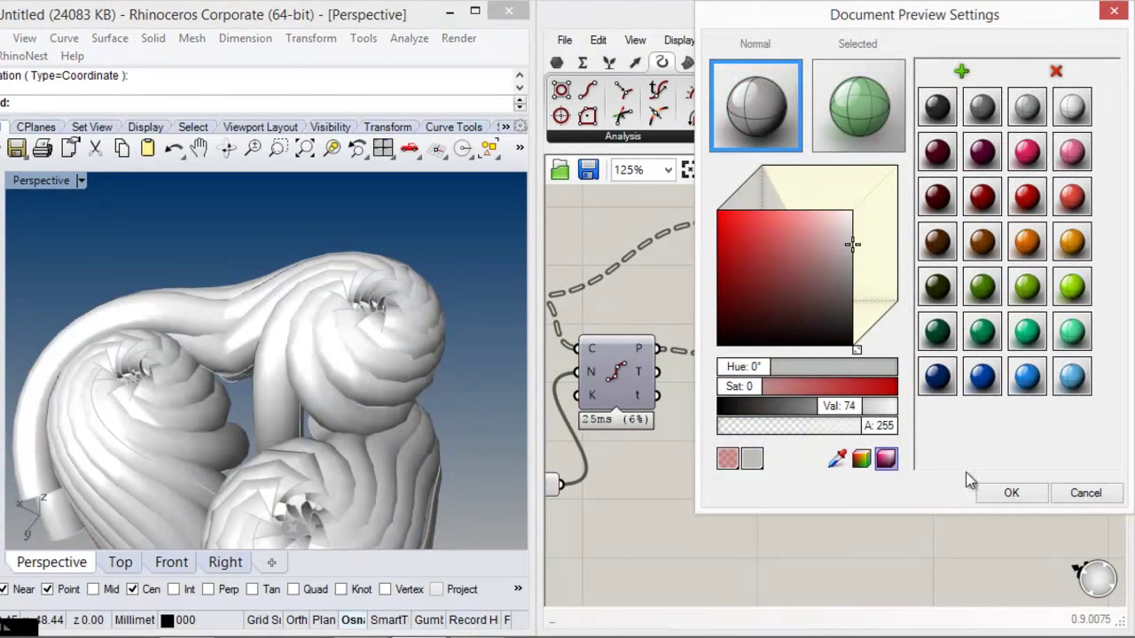
click(1008, 493)
right_drag(423, 451, 337, 359)
right_drag(362, 420, 940, 484)
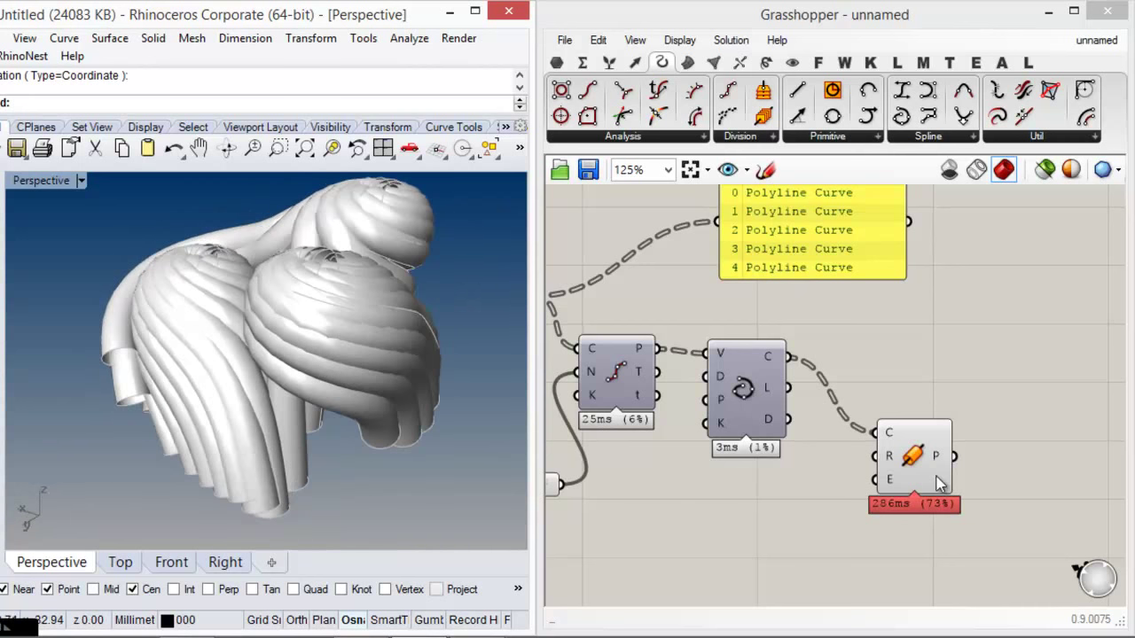
- Add a number slider set to 0.1 and connect it to Pipe's Radius input
double_click(642, 531)
text(0)
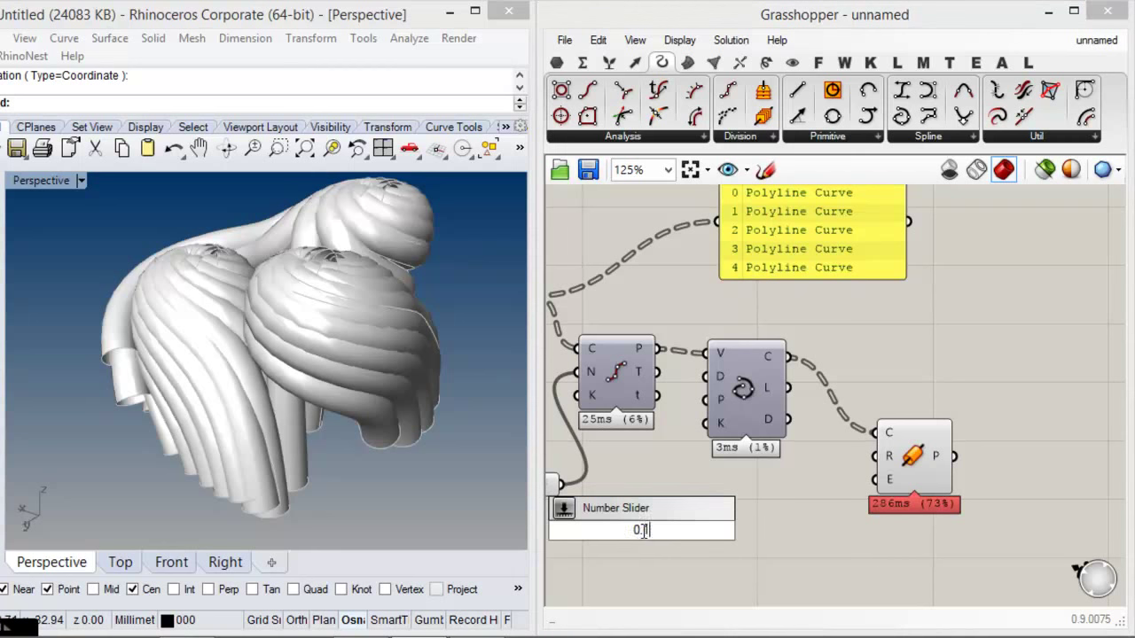
text(.1)
key(Return)
drag(746, 539, 875, 456)
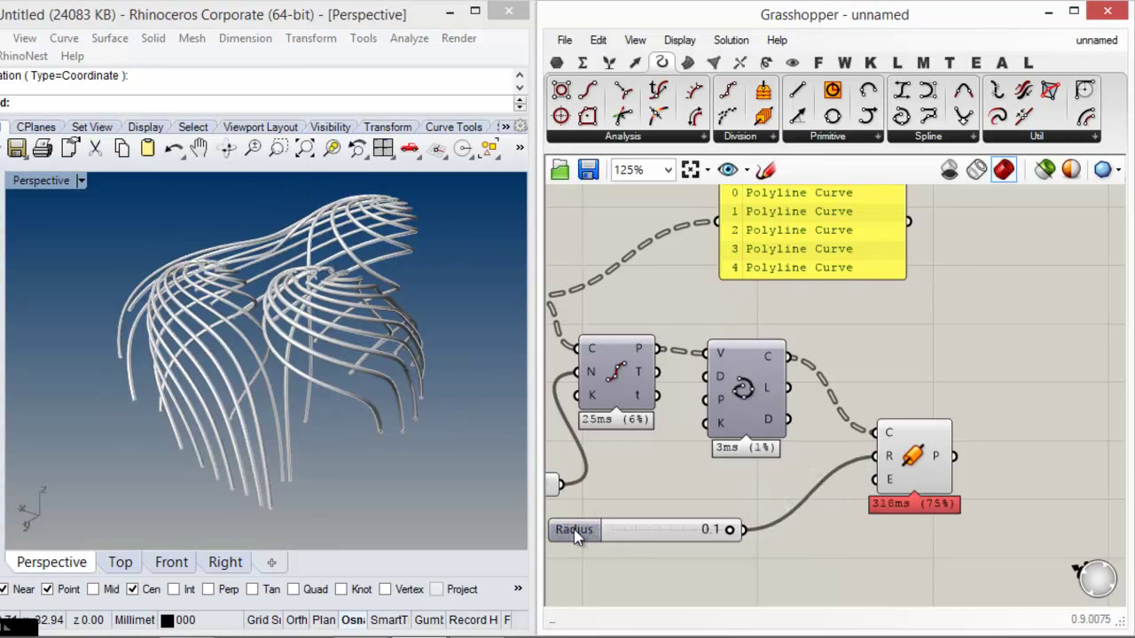
- Arrange the pipe's Radius slider and the Pipe component neatly below Interpolate
drag(574, 530, 610, 521)
click(659, 500)
right_drag(293, 294, 334, 386)
drag(922, 432, 928, 459)
click(921, 376)
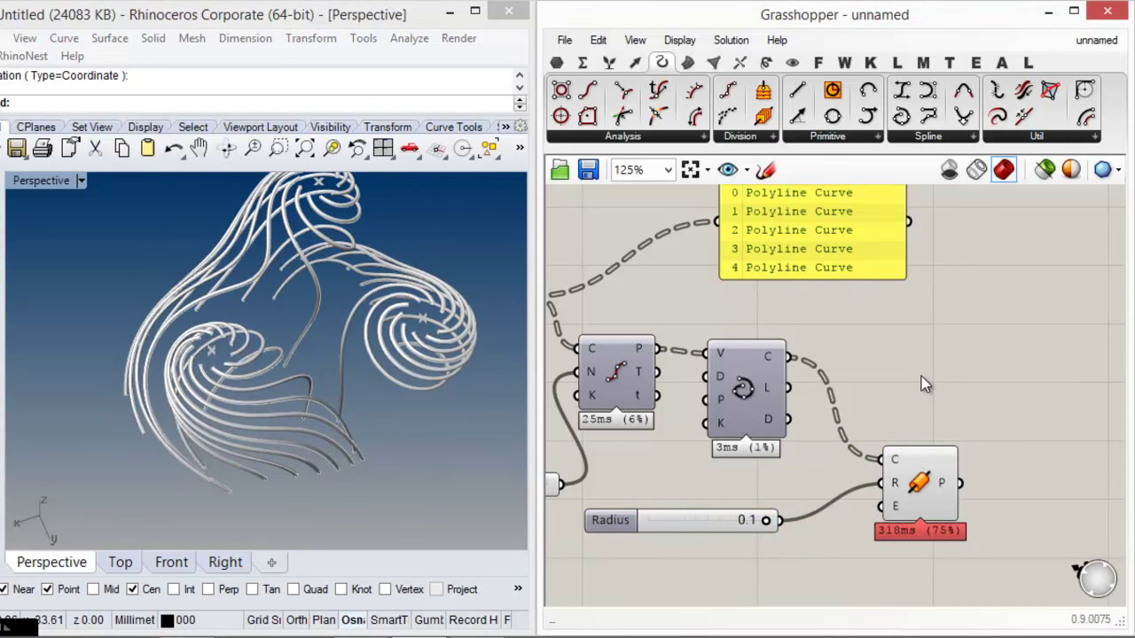
- Move the Point parameter further away from the force components it feeds
right_drag(280, 284, 229, 337)
scroll(707, 397, down, 6)
scroll(718, 381, up, 2)
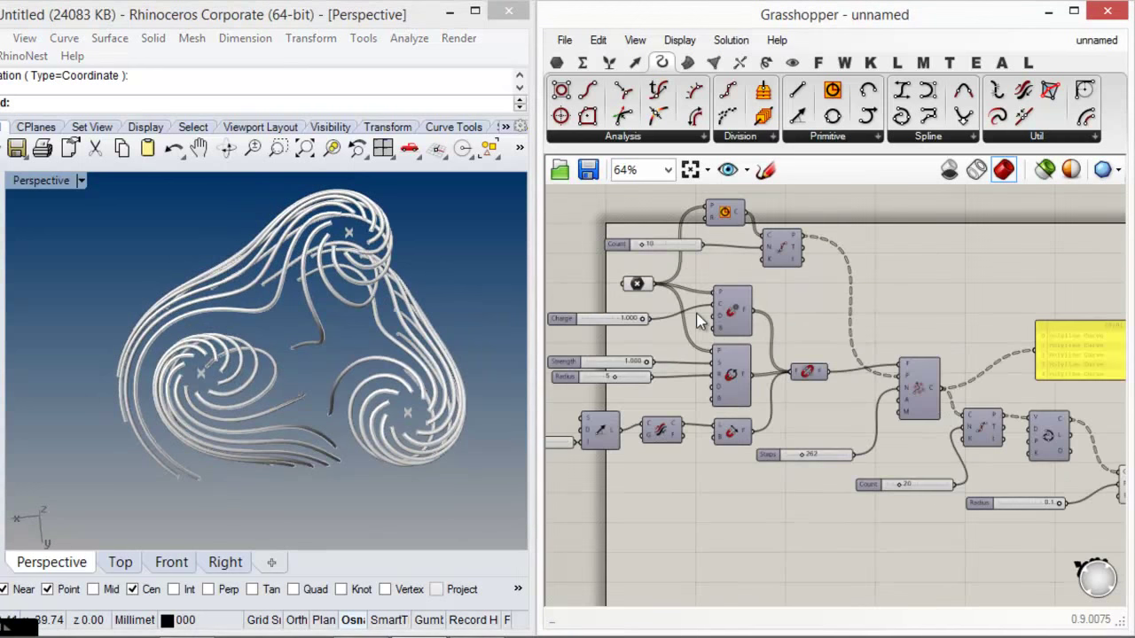
drag(651, 289, 609, 292)
click(572, 346)
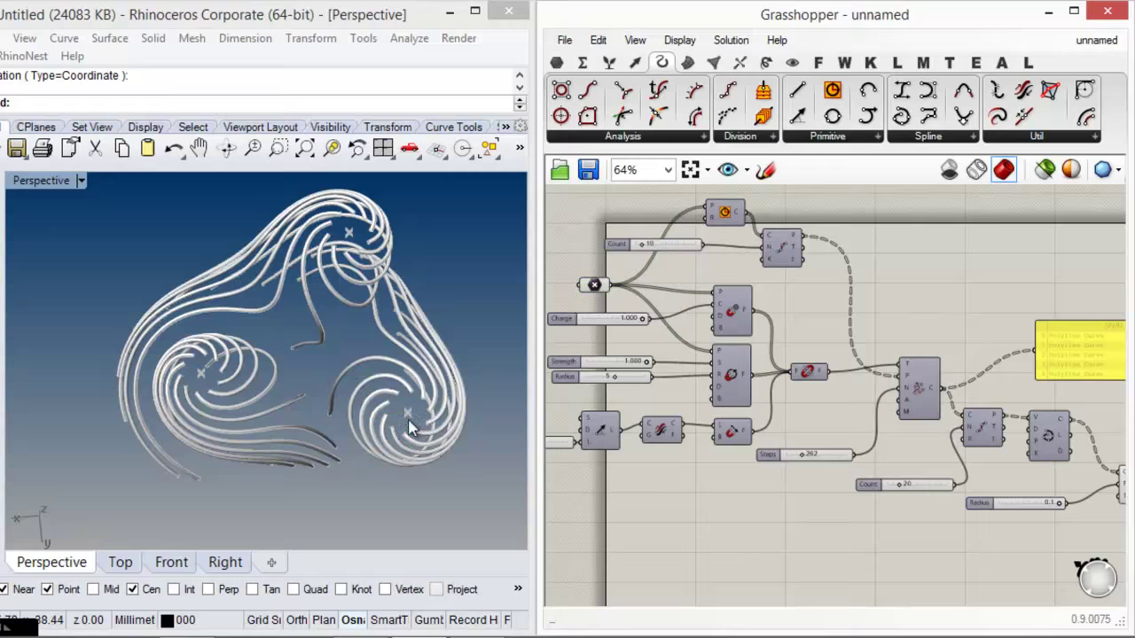
- Move the Circle component, its Divide Curve and the Count slider of 10 up, away from the force components
right_drag(356, 433, 360, 412)
right_drag(901, 428, 853, 423)
scroll(923, 425, down, 1)
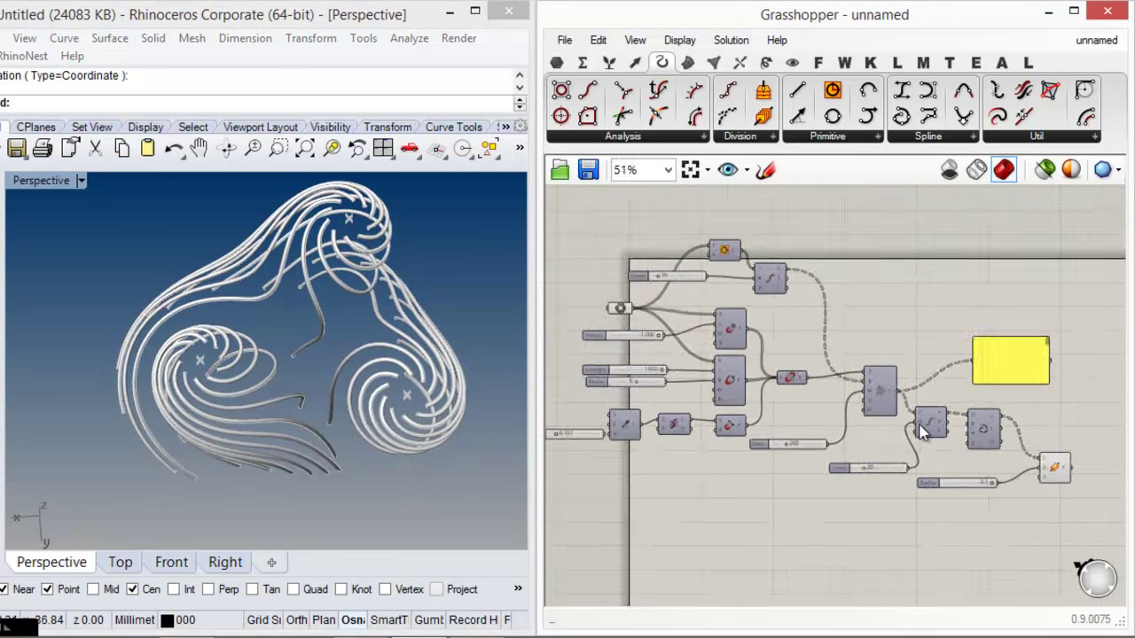
scroll(763, 404, up, 1)
right_drag(618, 358, 714, 389)
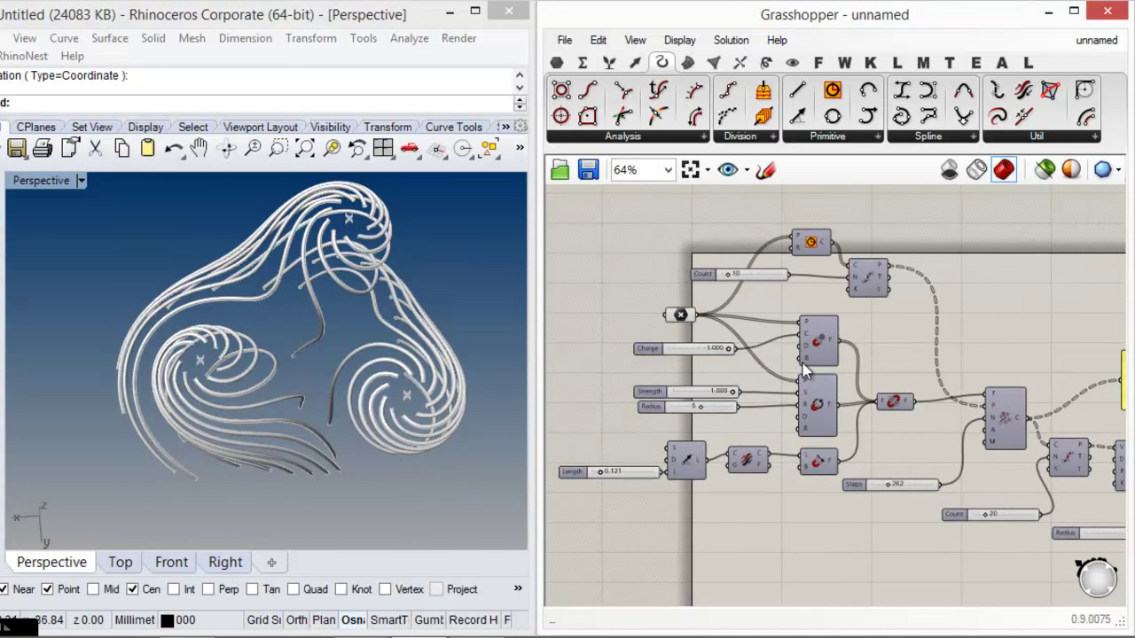
drag(894, 284, 745, 224)
drag(872, 286, 876, 228)
click(887, 283)
right_drag(888, 284, 884, 318)
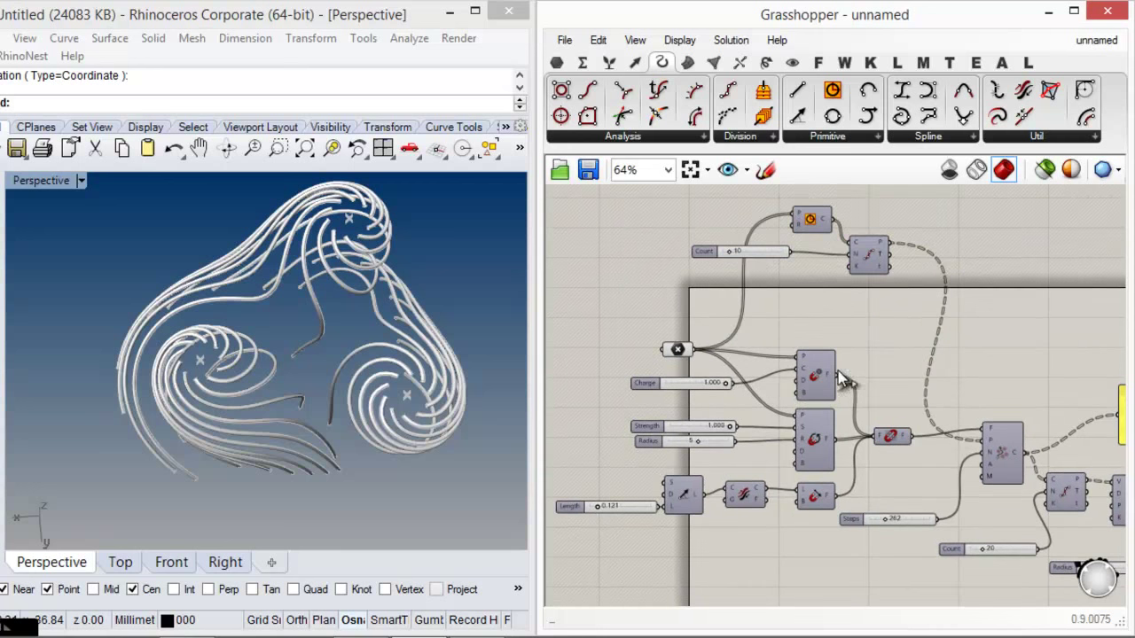
- Move the Point Charge component and its Charge slider up above the Point parameter
drag(810, 379, 809, 372)
click(743, 396)
right_drag(301, 427, 383, 375)
scroll(409, 353, up, 6)
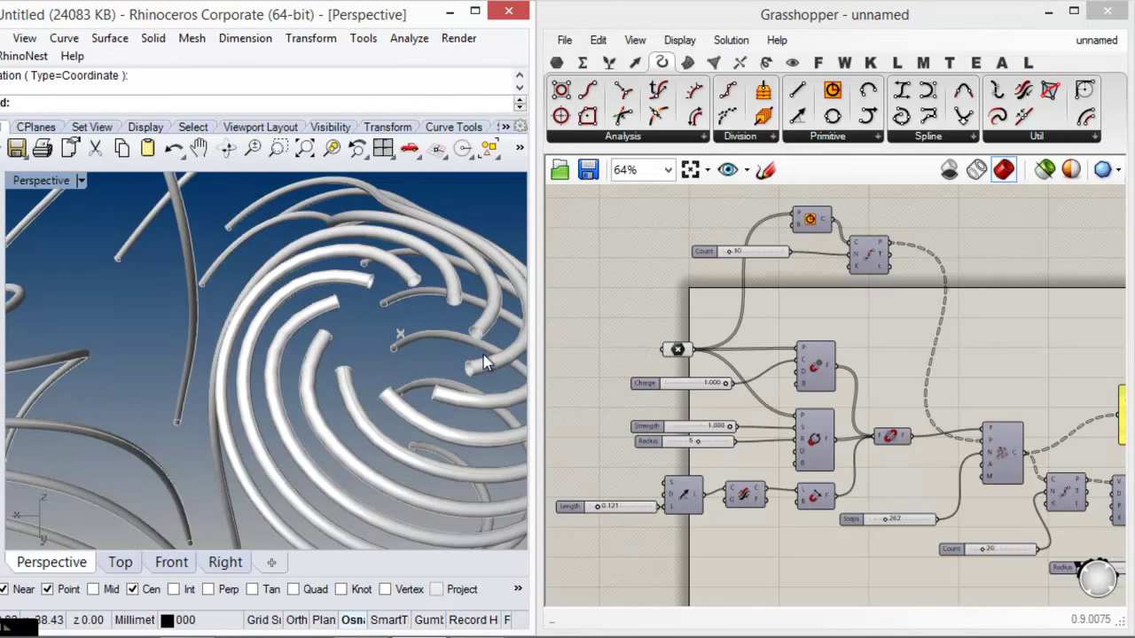
scroll(302, 332, down, 8)
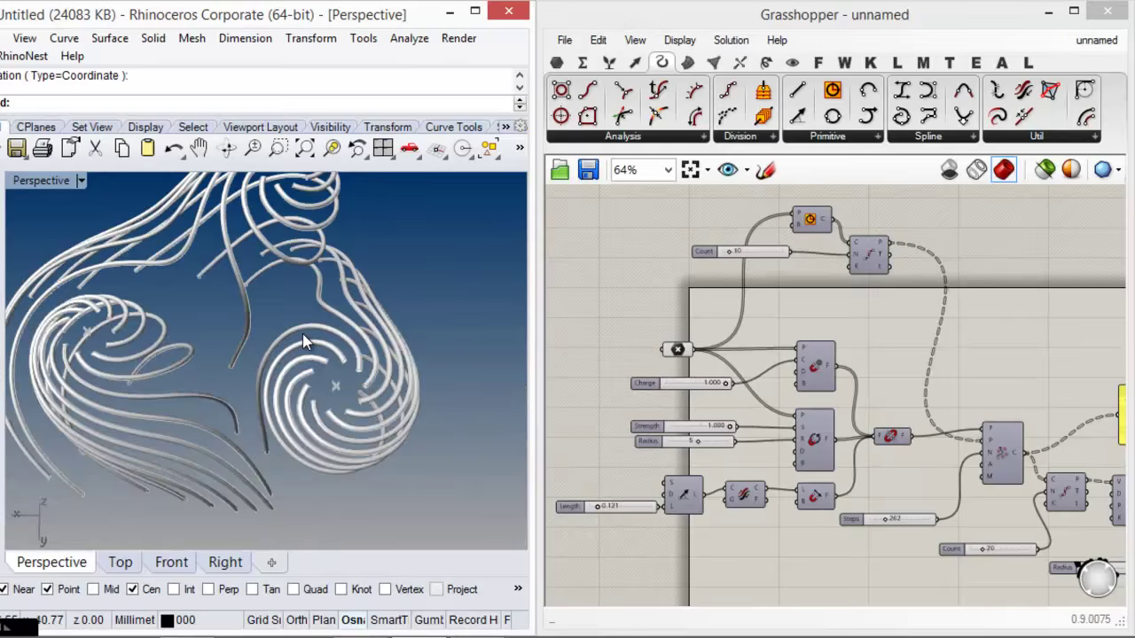
click(820, 384)
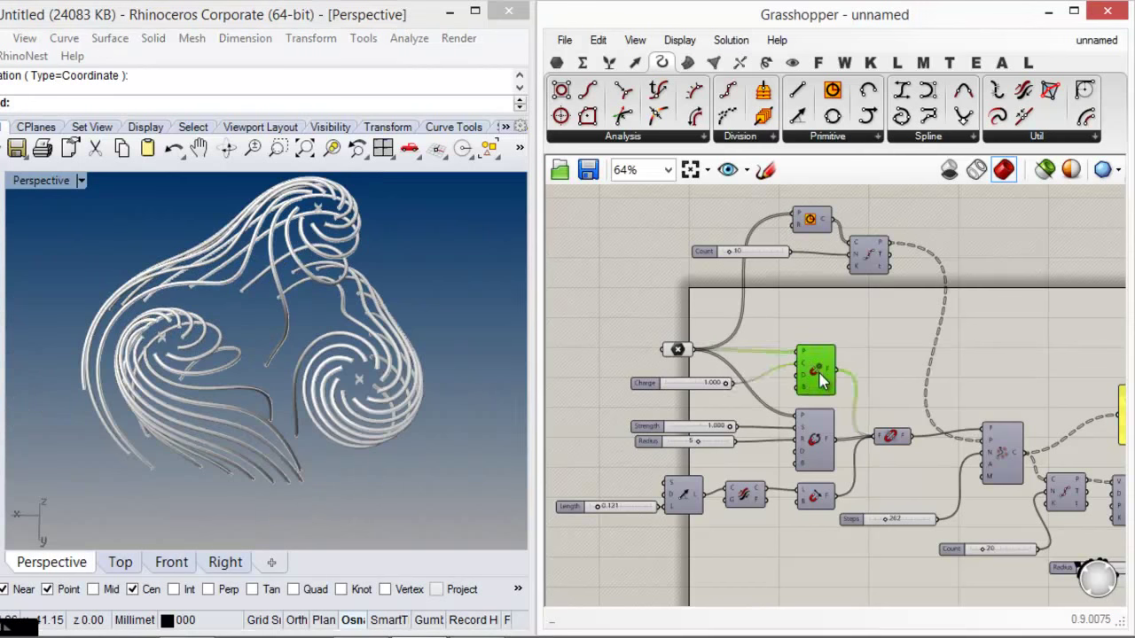
drag(863, 374, 688, 392)
drag(814, 381, 817, 319)
click(823, 413)
- Move the Spin Force component with its Strength and Radius sliders up, leaving free space beneath it
drag(839, 460, 706, 417)
drag(808, 423, 811, 363)
click(809, 422)
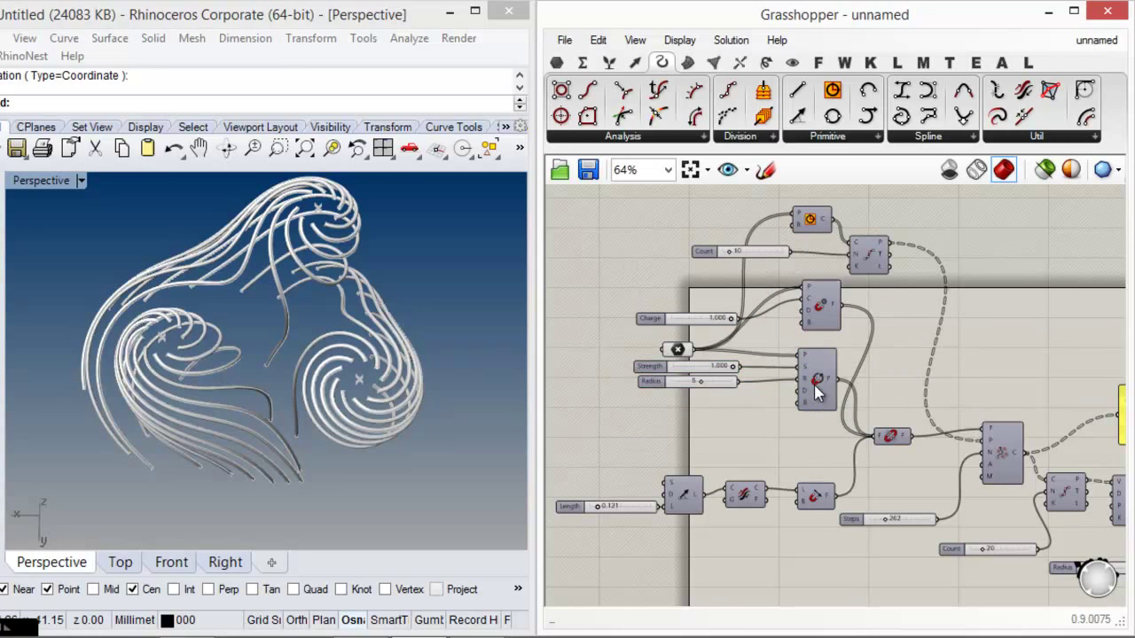
- Duplicate the Spin Force component below the original and spread out the Strength and Radius sliders
right_drag(816, 424, 822, 379)
alt+drag(820, 360, 826, 432)
drag(661, 349, 643, 364)
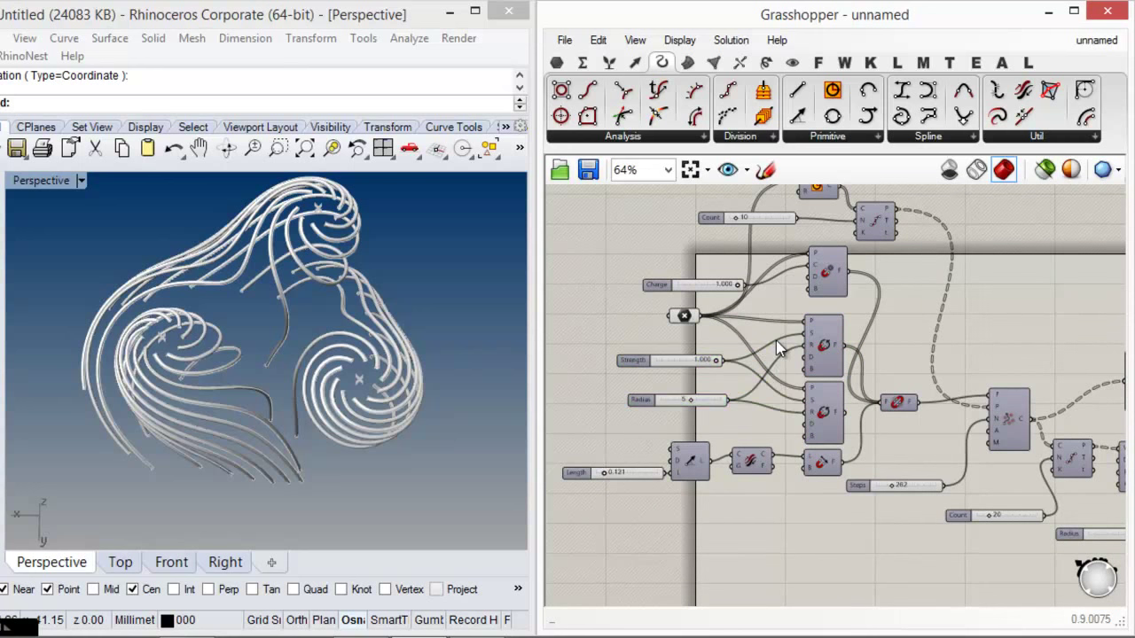
scroll(781, 344, up, 2)
click(812, 328)
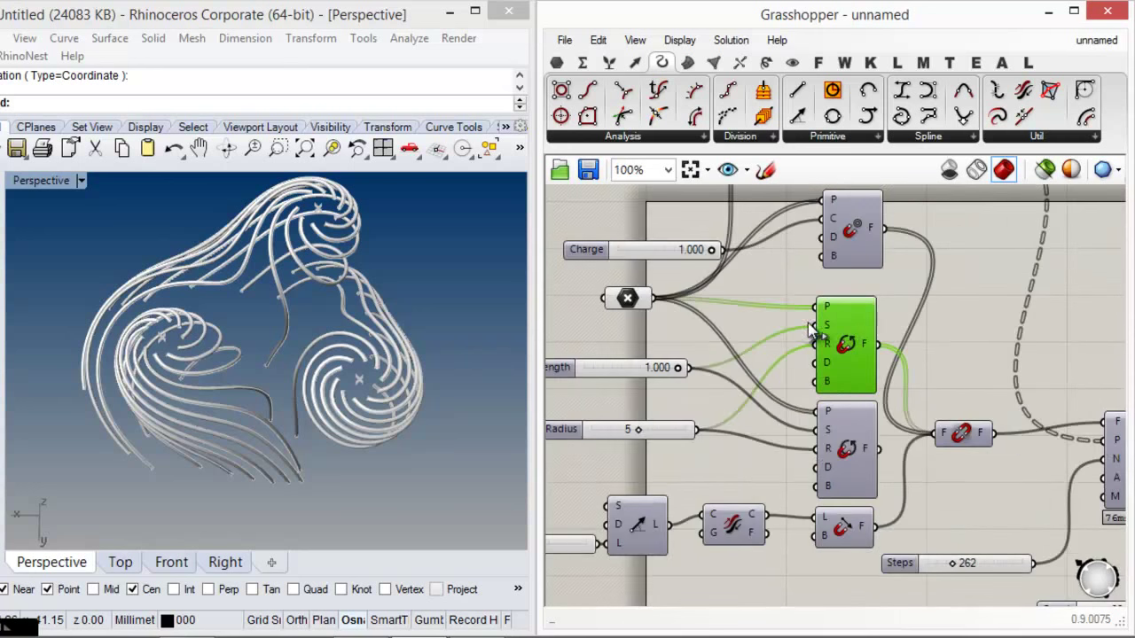
- Add a Negative component between the Strength slider and the second Spin Force's strength input so its spin is reversed
click(734, 312)
click(582, 63)
click(703, 140)
click(851, 195)
click(752, 407)
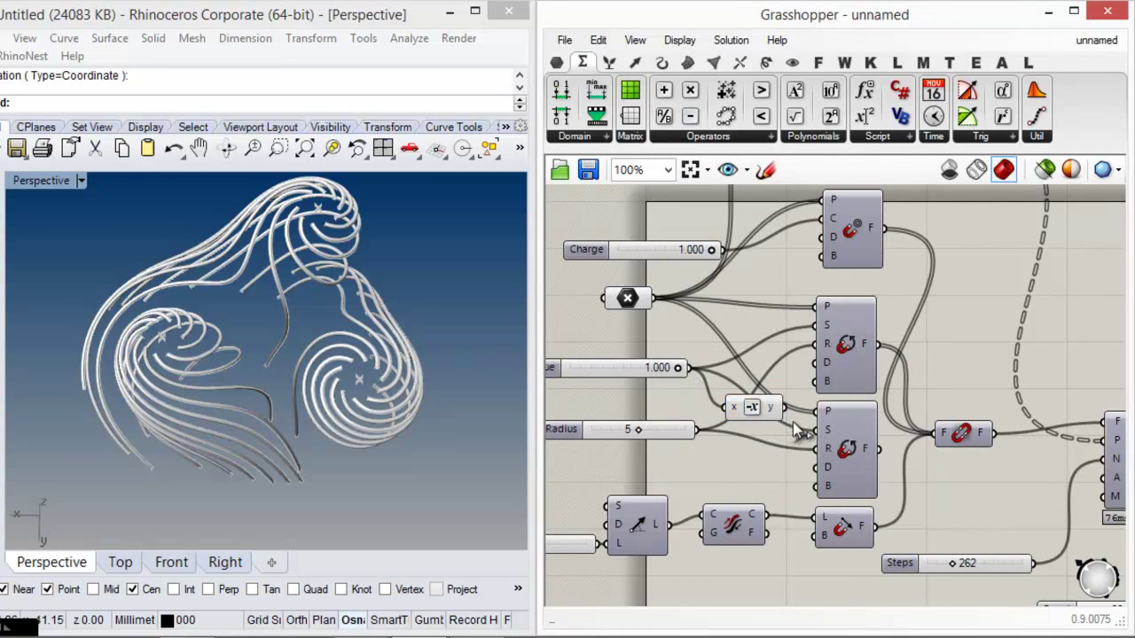
click(917, 475)
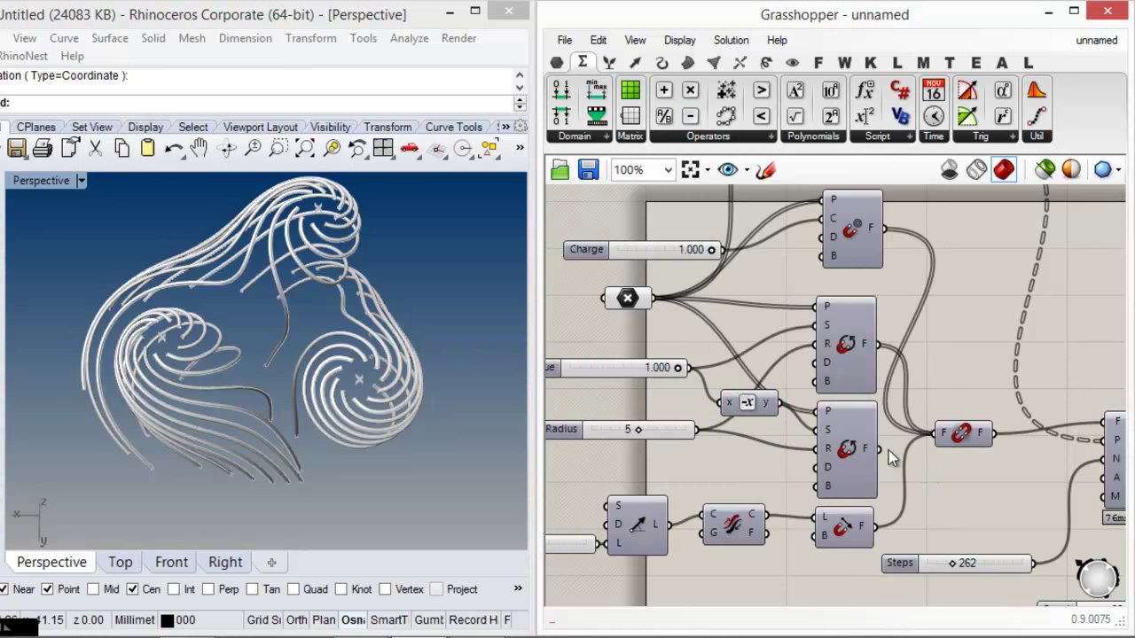
- Try adding the second Spin Force to the existing Merge Fields, space out both Spin Force components, and disconnect the second one again
shift+drag(929, 437, 931, 436)
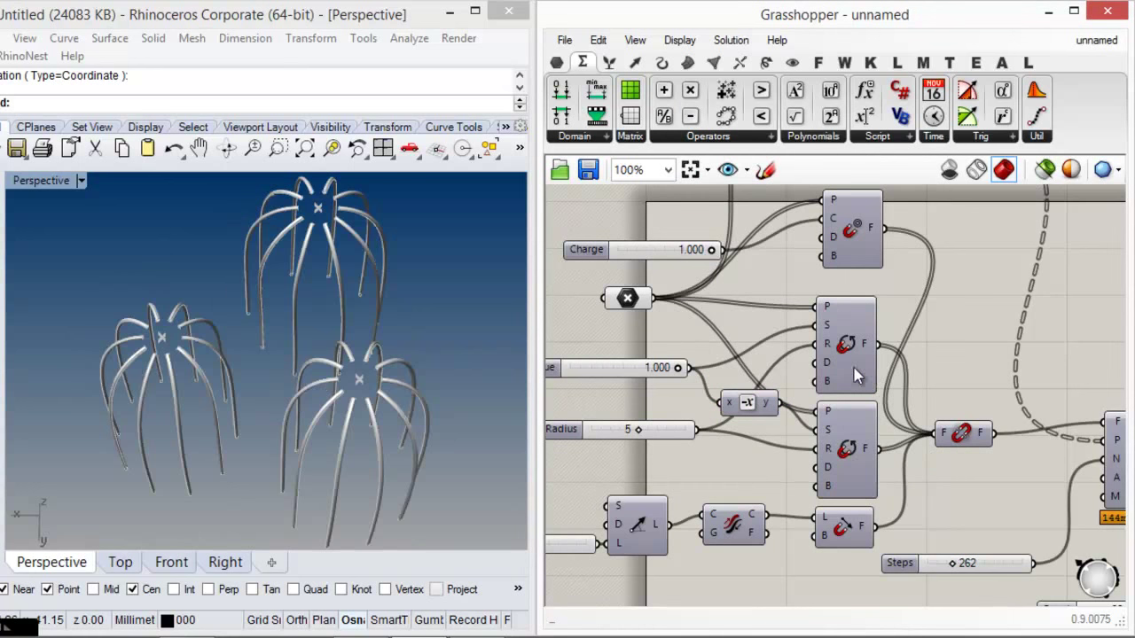
drag(854, 368, 859, 360)
drag(857, 431, 865, 418)
drag(856, 360, 859, 346)
drag(853, 425, 853, 434)
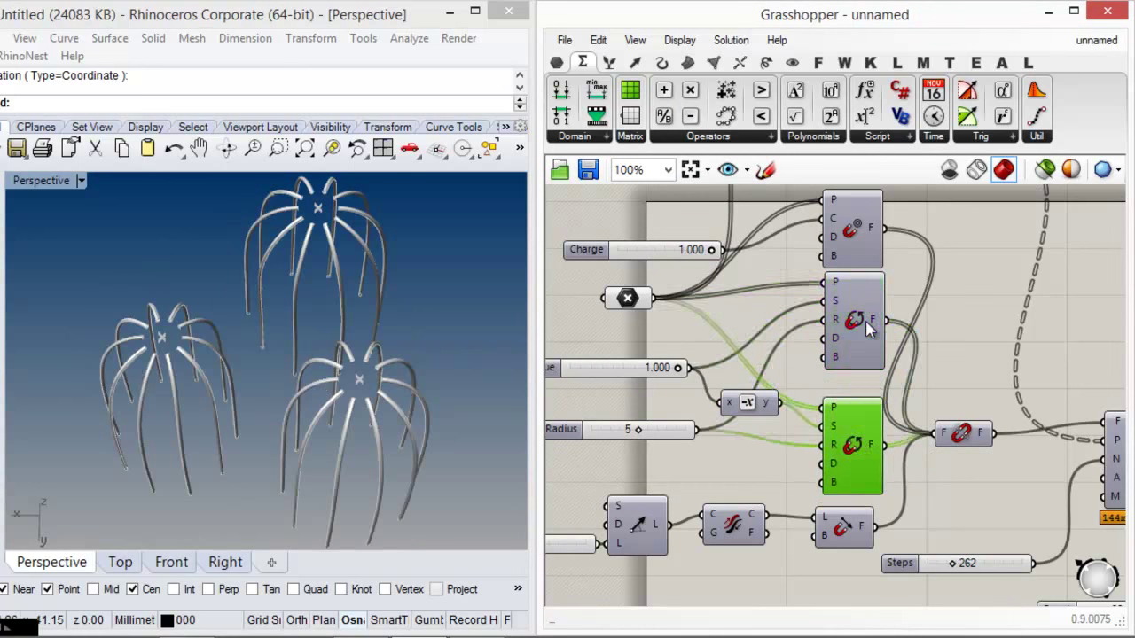
drag(866, 323, 868, 340)
click(903, 342)
drag(932, 433, 886, 452)
- Duplicate the Merge Fields component and feed the copy the second Spin Force in place of the first one
right_drag(941, 458, 821, 479)
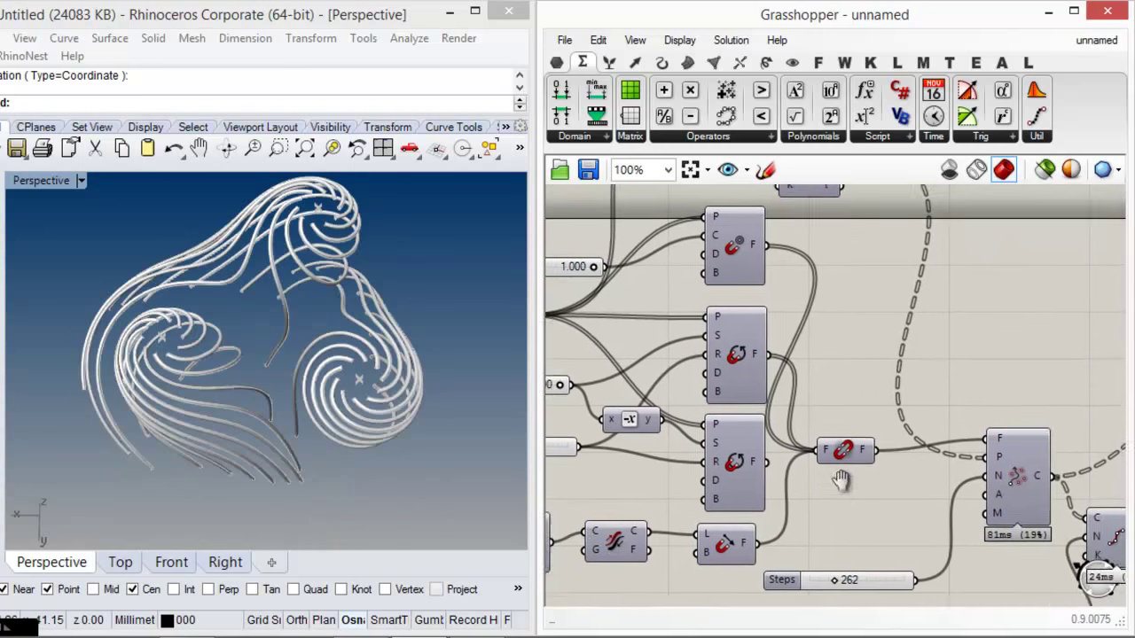
drag(841, 458, 885, 442)
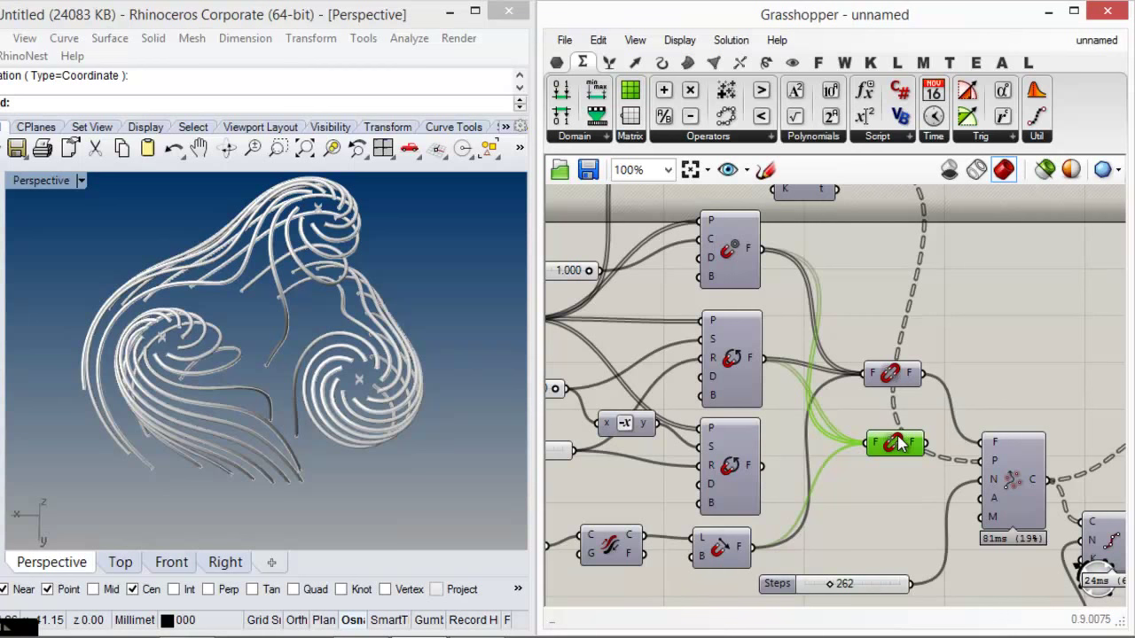
drag(867, 446, 769, 364)
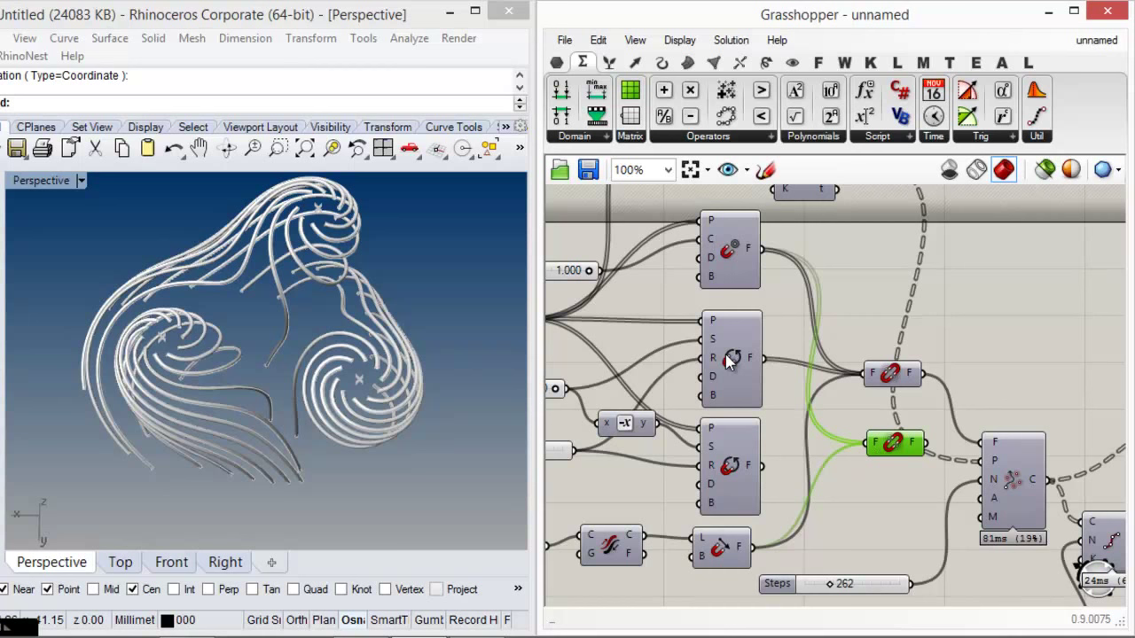
drag(869, 448, 755, 469)
click(845, 490)
- Move the Field Line component up slightly and connect the second Merge Fields output to its field input alongside the first
right_drag(887, 468, 776, 450)
drag(918, 465, 935, 451)
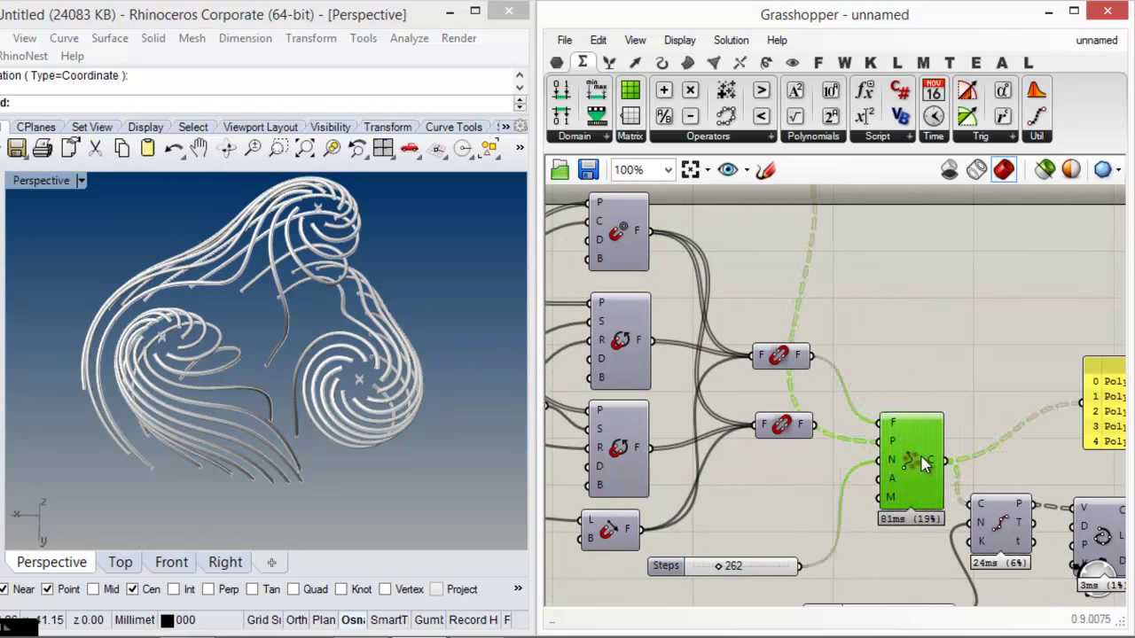
click(893, 379)
drag(896, 419, 827, 428)
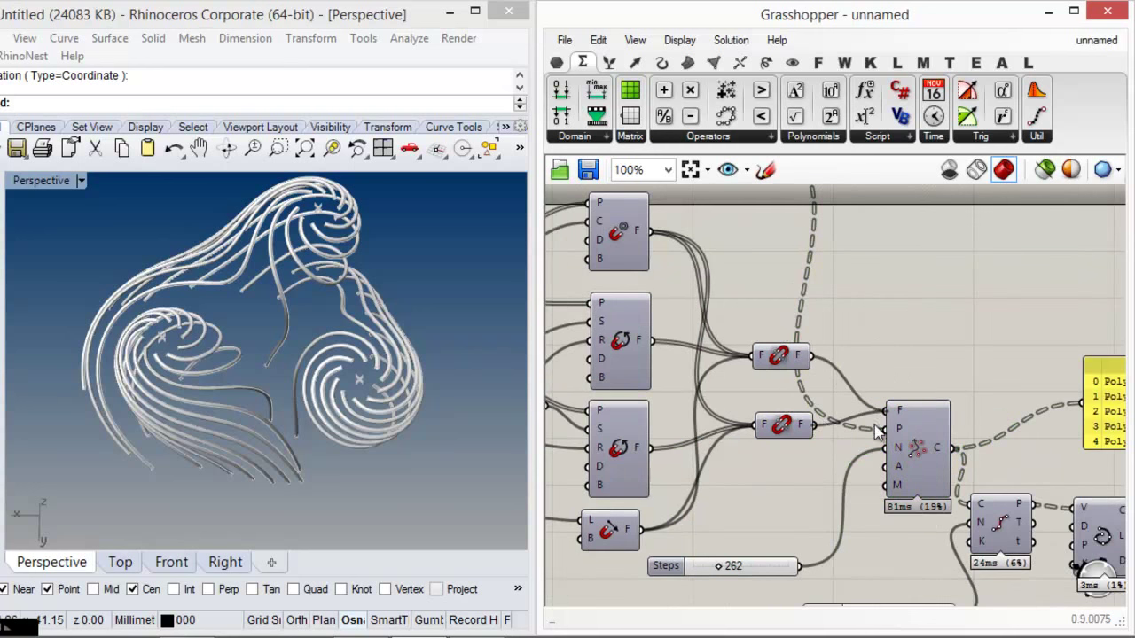
mouse_move(900, 412)
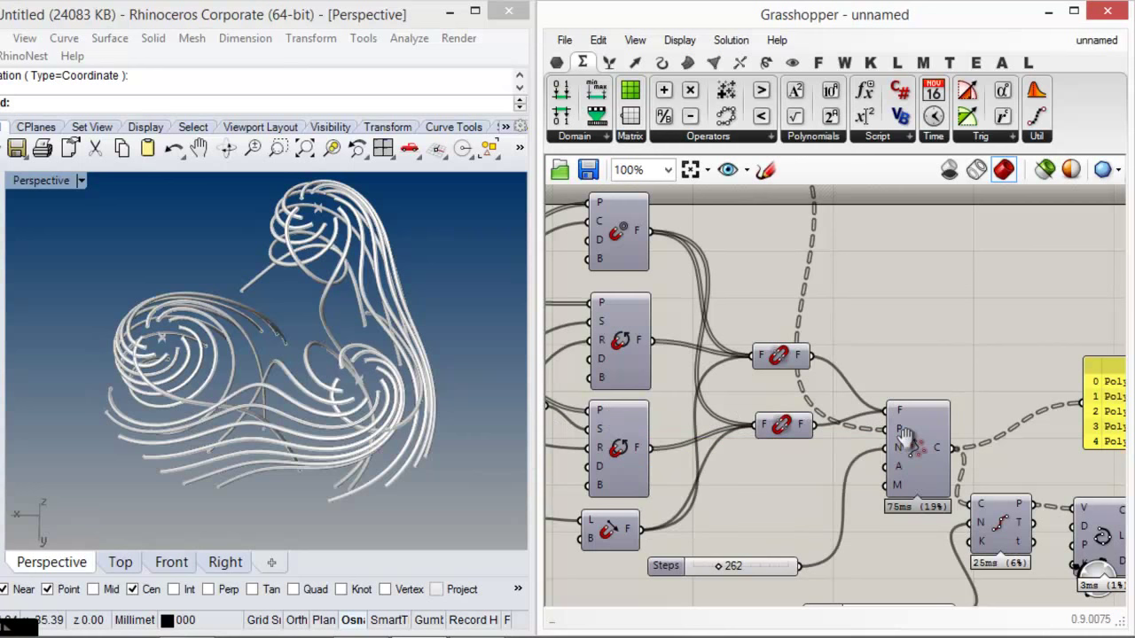
- Flatten the Field Line's point input, graft its field input, and move the second Merge Fields component up closer to the first
right_drag(899, 437, 869, 457)
drag(869, 462, 878, 439)
click(878, 374)
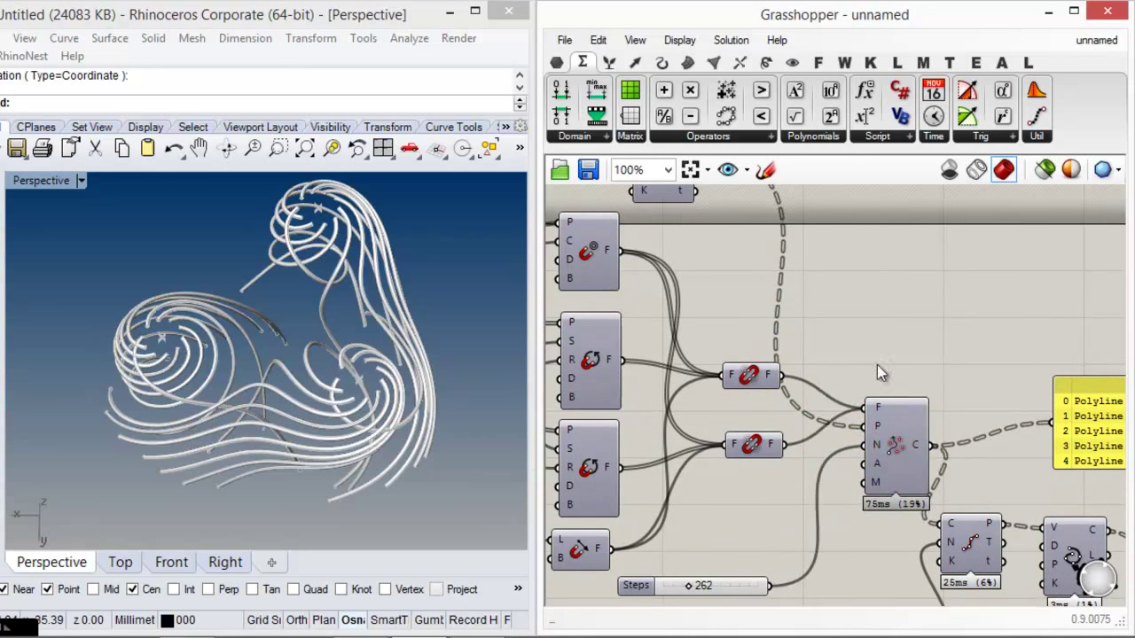
right_click(877, 429)
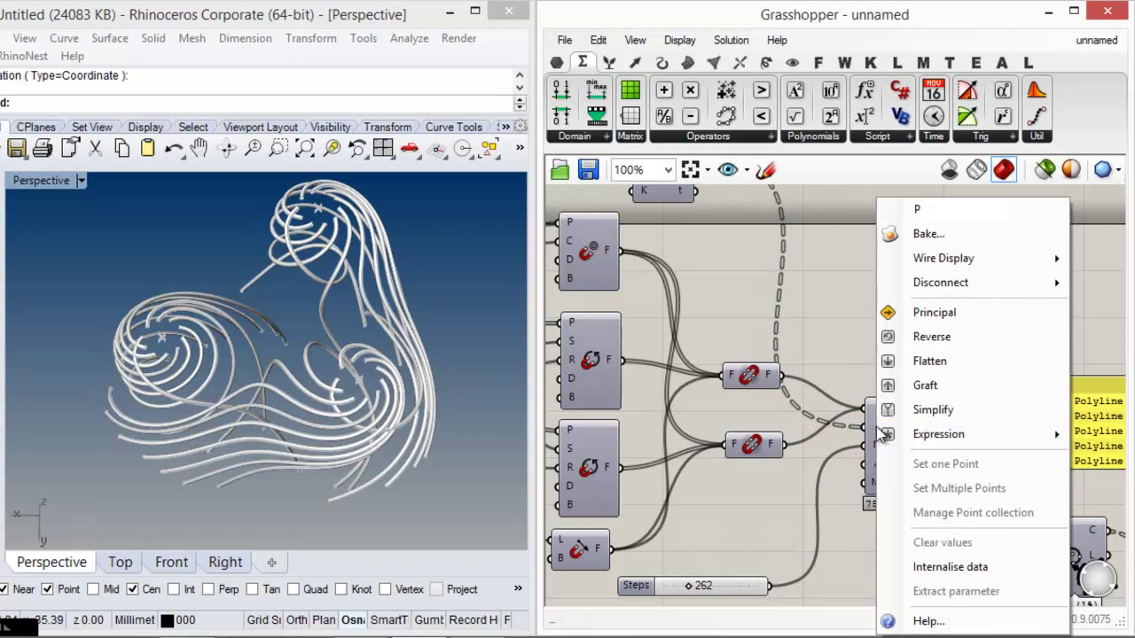
click(924, 361)
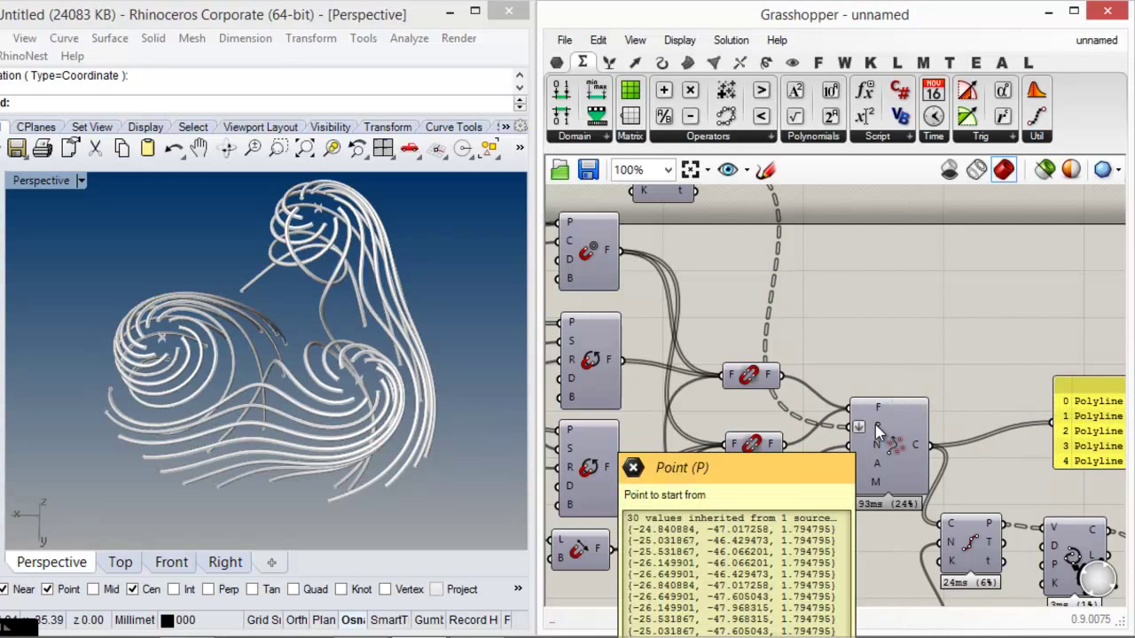
right_click(876, 407)
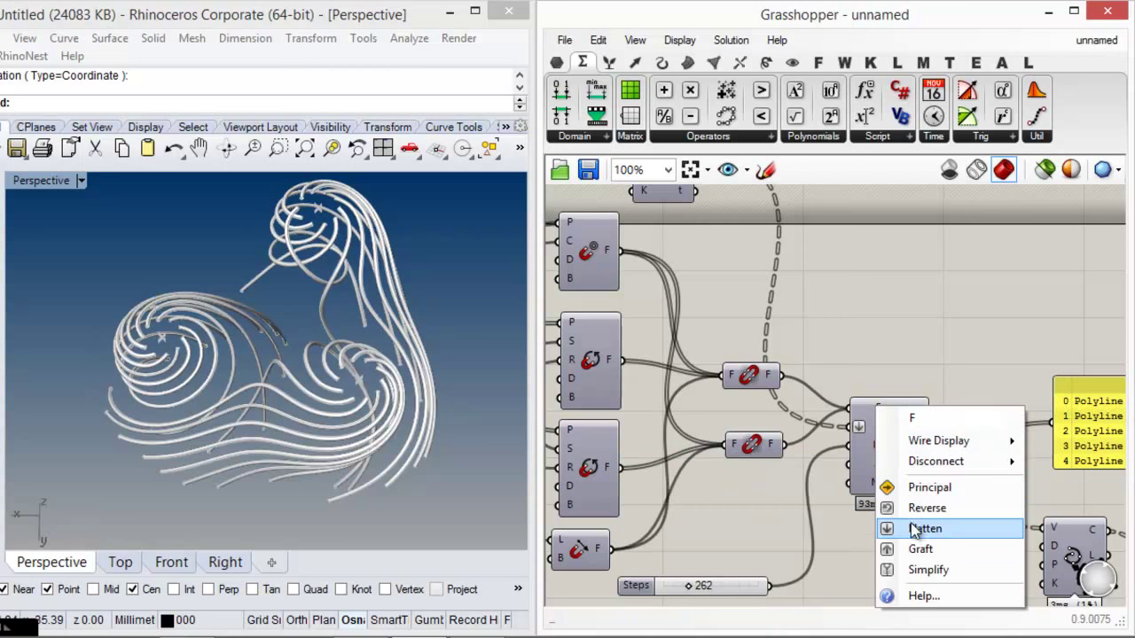
click(919, 549)
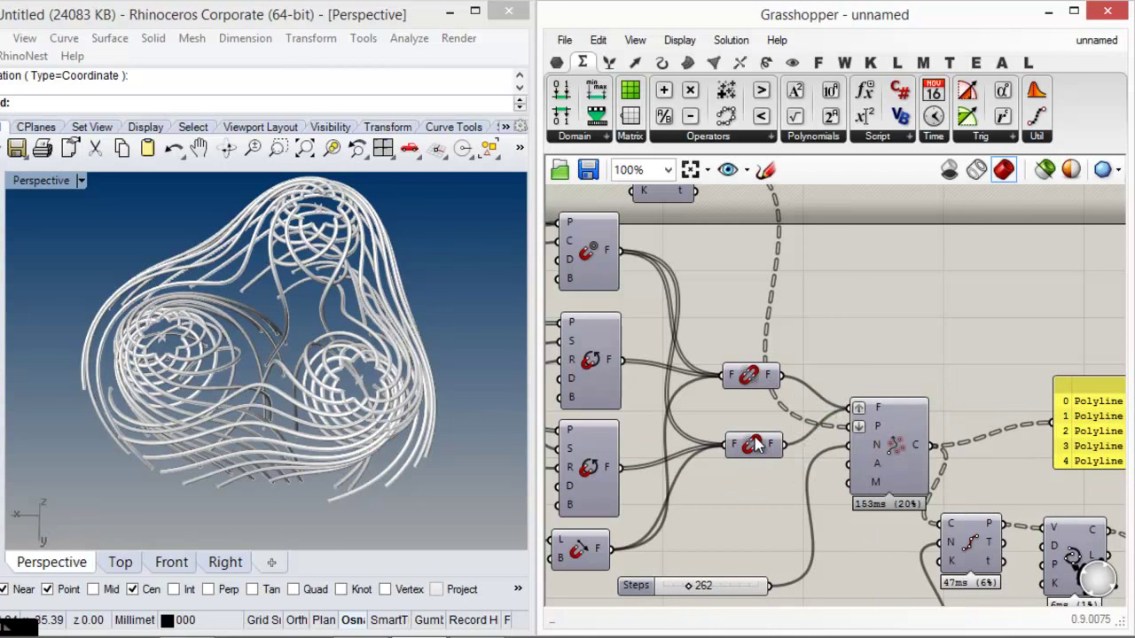
drag(752, 443, 752, 429)
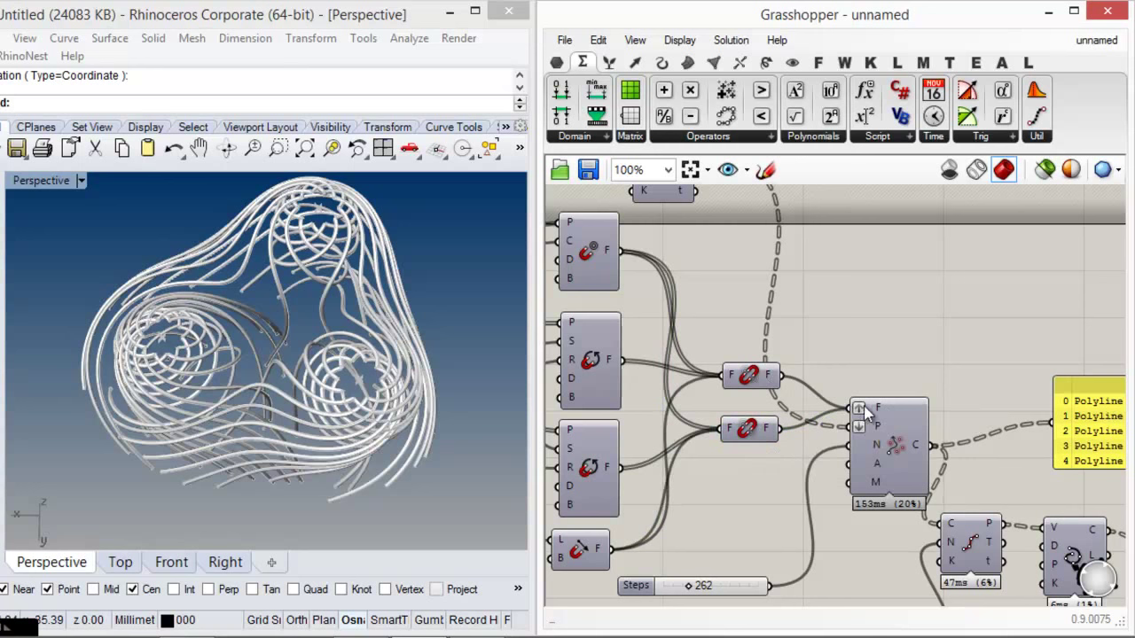
mouse_move(875, 408)
mouse_move(876, 428)
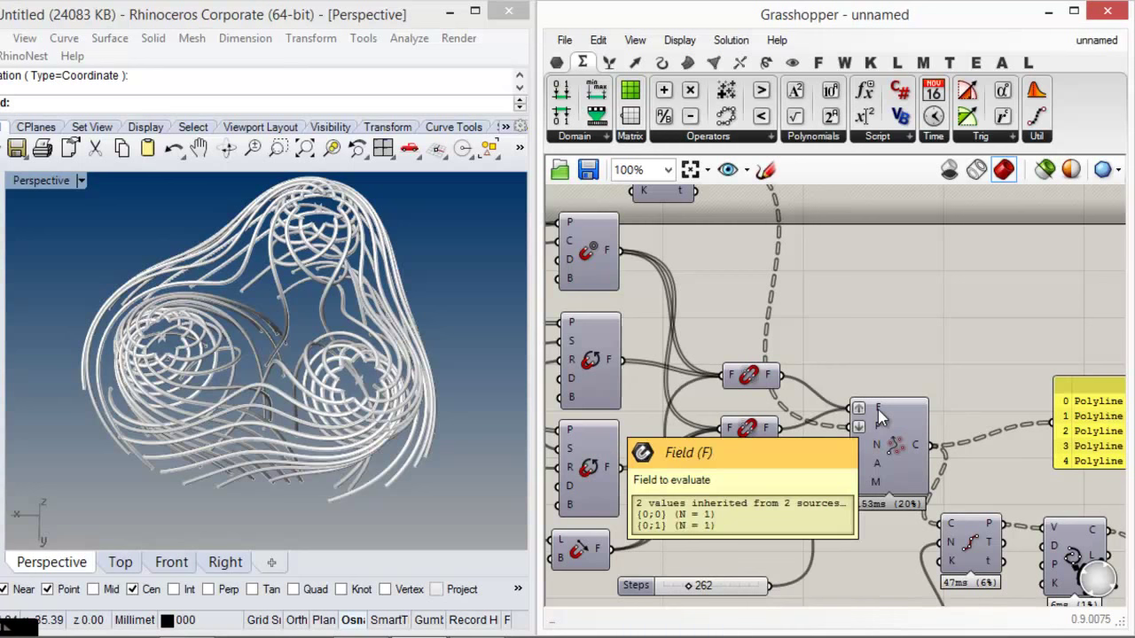
- Examine the woven three-centre structure from several angles and distances in the Perspective viewport
right_drag(237, 463, 343, 432)
scroll(393, 275, up, 6)
right_drag(393, 276, 346, 344)
scroll(345, 344, down, 10)
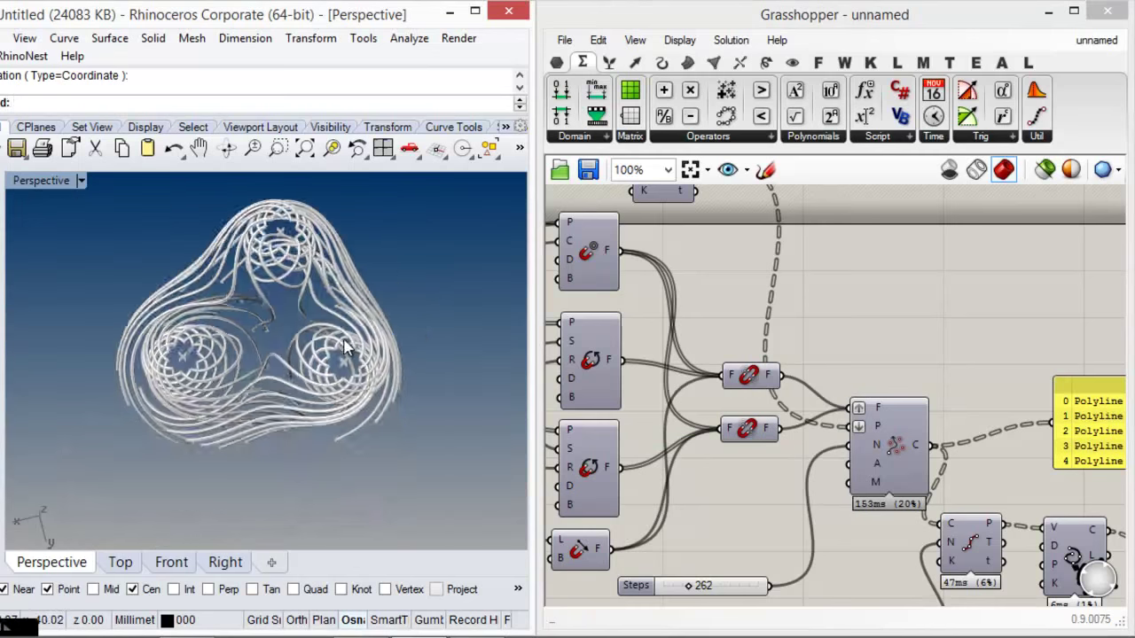
scroll(310, 290, up, 6)
right_drag(310, 290, 318, 383)
right_drag(793, 361, 700, 299)
scroll(701, 296, down, 4)
right_drag(849, 360, 892, 401)
right_drag(595, 332, 791, 325)
scroll(813, 319, up, 4)
scroll(714, 321, up, 1)
right_drag(391, 349, 362, 430)
- Redefine the Point parameter with a single point picked in the Perspective viewport
right_click(694, 310)
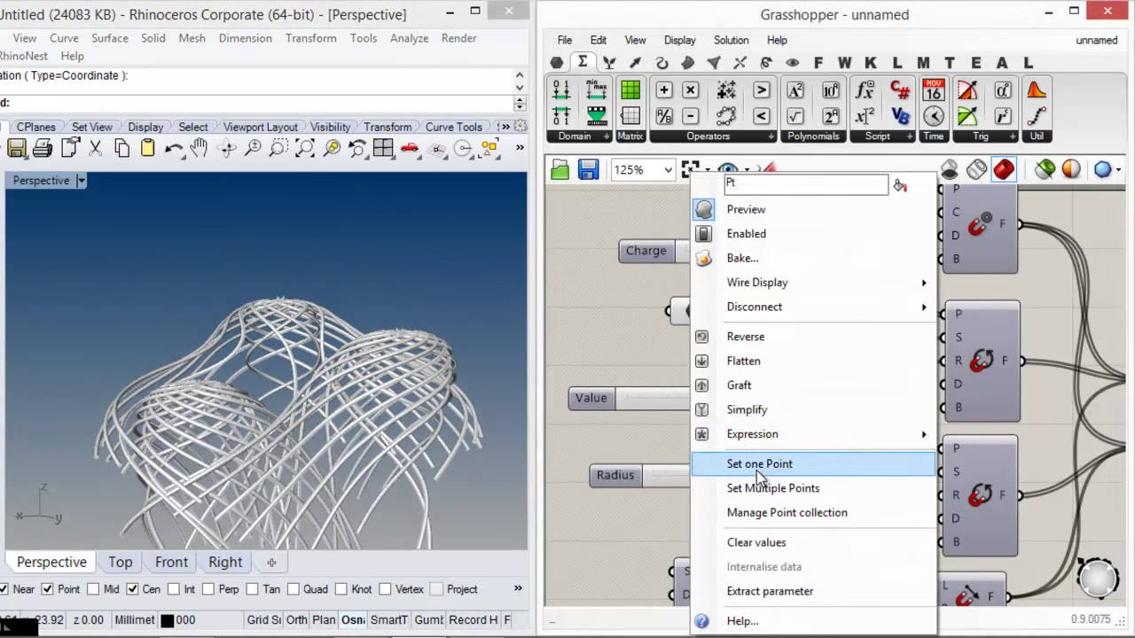
click(760, 463)
click(305, 443)
scroll(306, 424, up, 12)
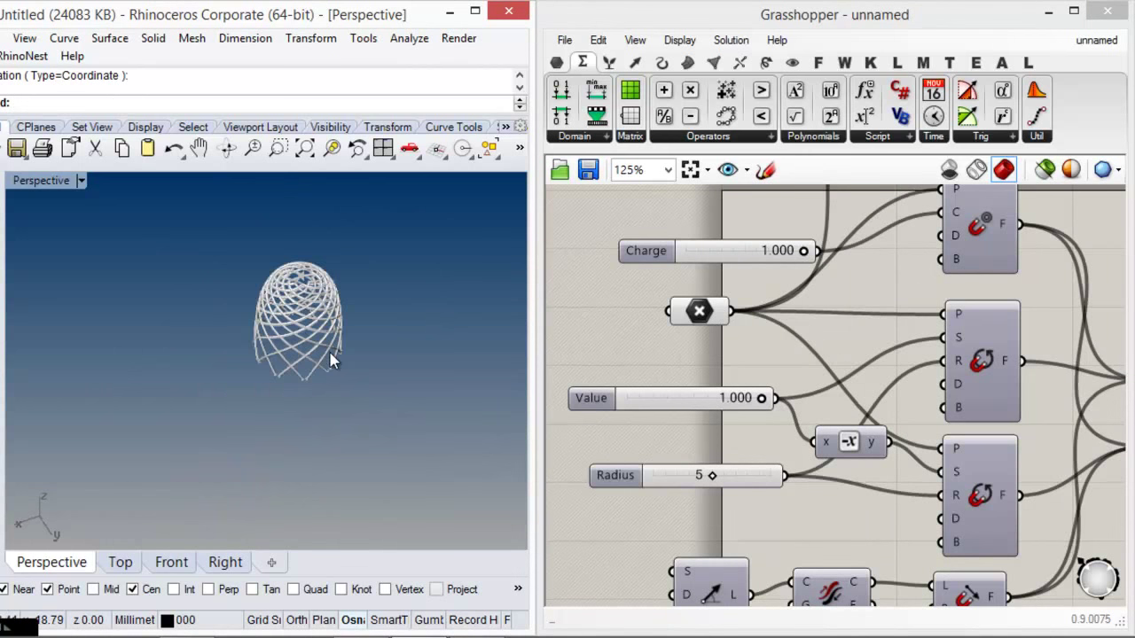
- Adjust the Field Line's Steps slider, trying 238 and settling on 270
right_drag(322, 301, 300, 344)
scroll(317, 338, up, 5)
right_drag(351, 380, 366, 304)
scroll(345, 375, down, 3)
scroll(299, 325, up, 2)
scroll(296, 289, down, 2)
right_drag(829, 434, 681, 351)
scroll(683, 342, down, 4)
scroll(853, 420, up, 4)
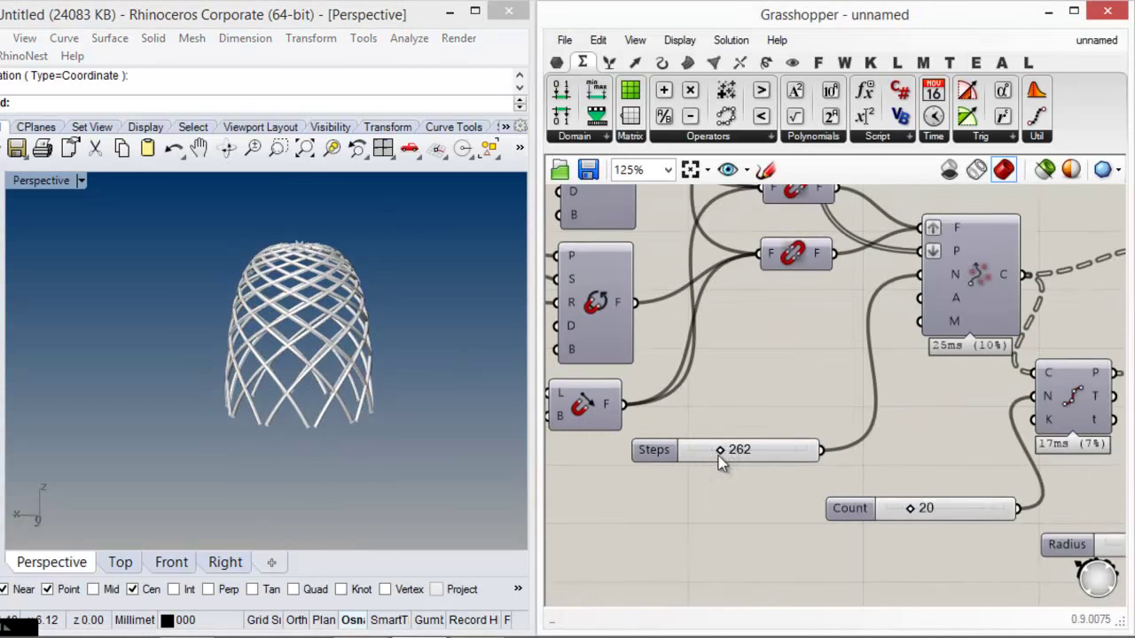
mouse_move(720, 453)
mouse_down()
mouse_move(737, 453)
mouse_move(710, 453)
mouse_up()
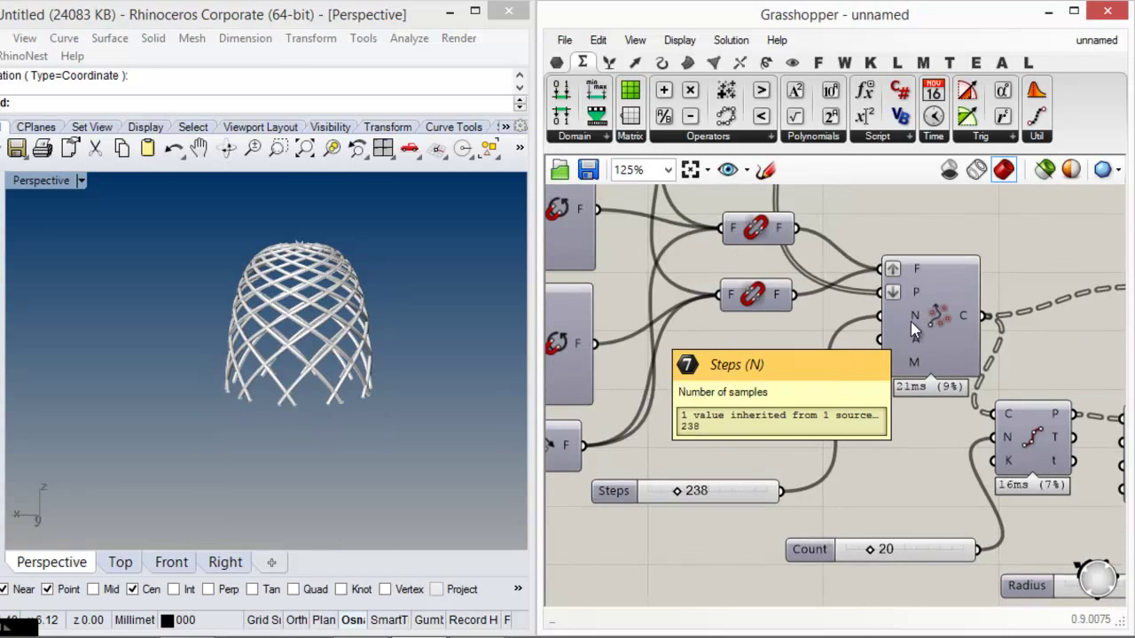
mouse_move(701, 497)
mouse_down()
mouse_move(715, 491)
mouse_move(681, 491)
mouse_up()
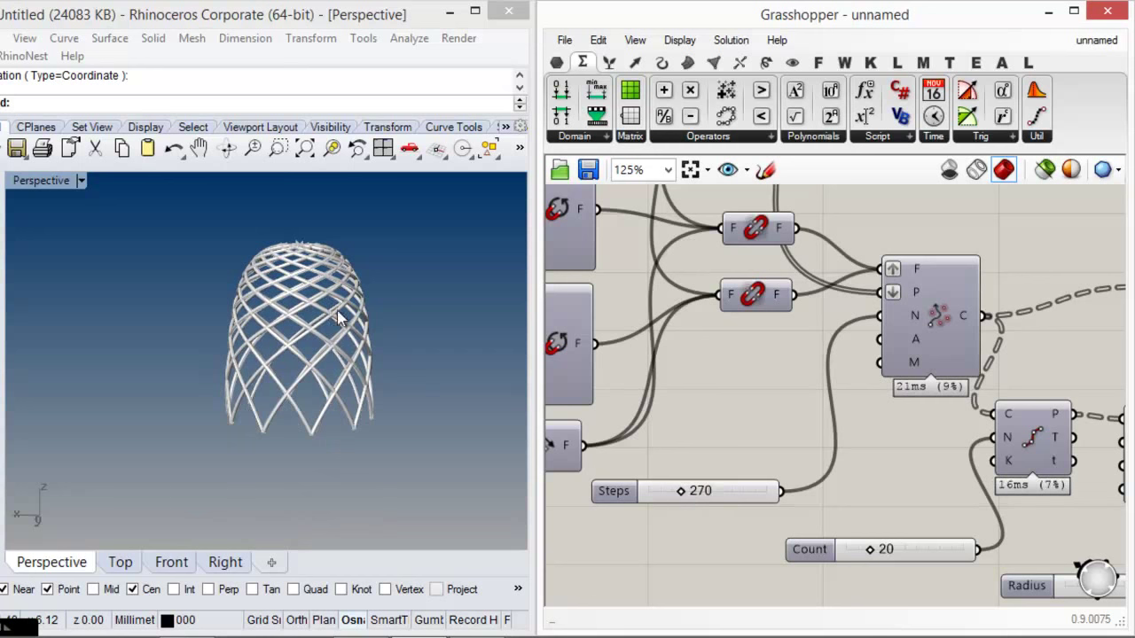
- Test different values on the Charge and spin strength sliders, returning both to 1.000
right_drag(337, 314, 340, 349)
right_drag(634, 395, 792, 444)
scroll(859, 410, down, 1)
right_drag(753, 395, 892, 399)
right_drag(702, 377, 740, 471)
right_drag(774, 313, 784, 354)
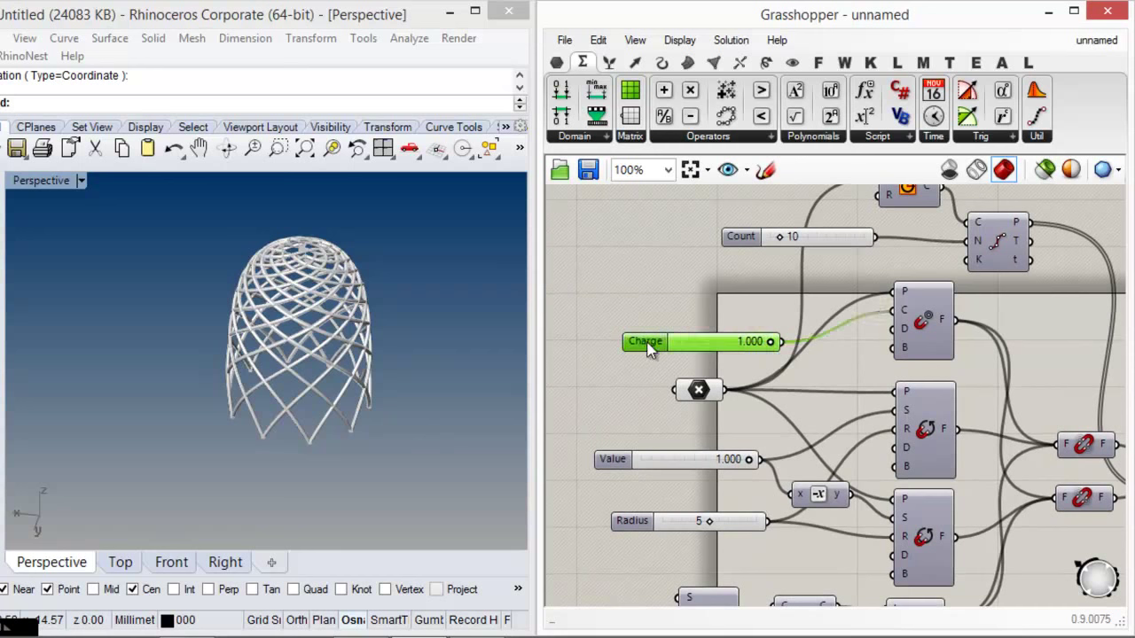
mouse_move(769, 346)
mouse_down()
mouse_move(698, 347)
mouse_move(780, 347)
mouse_up()
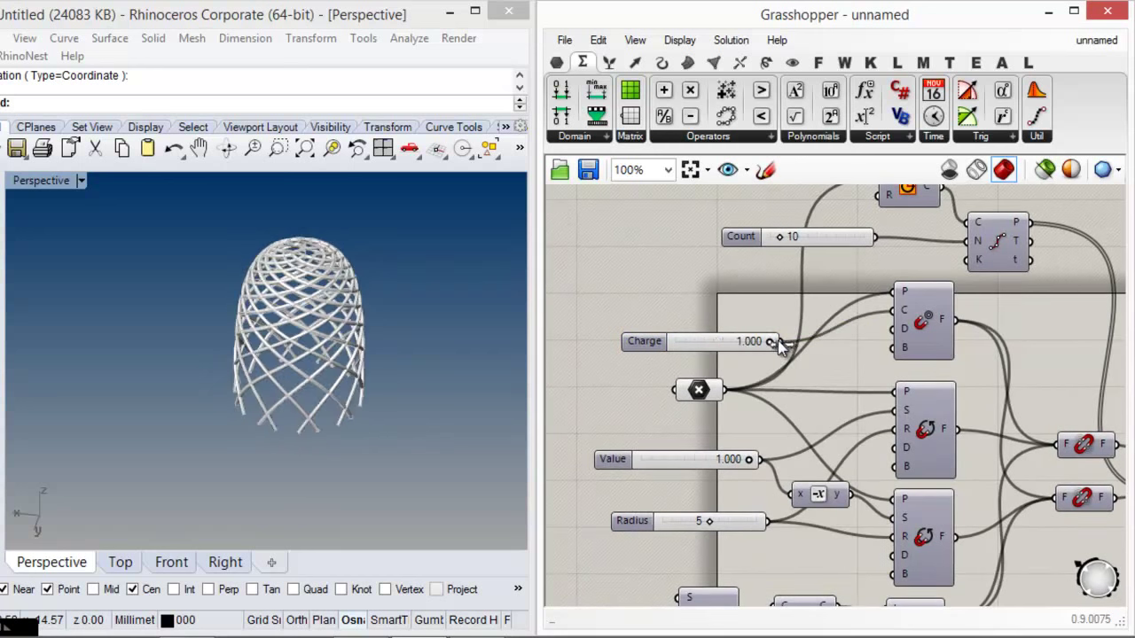
drag(736, 459, 768, 462)
- Set the Radius slider of the Spin Force components to 3
right_drag(714, 521, 701, 477)
scroll(701, 477, up, 3)
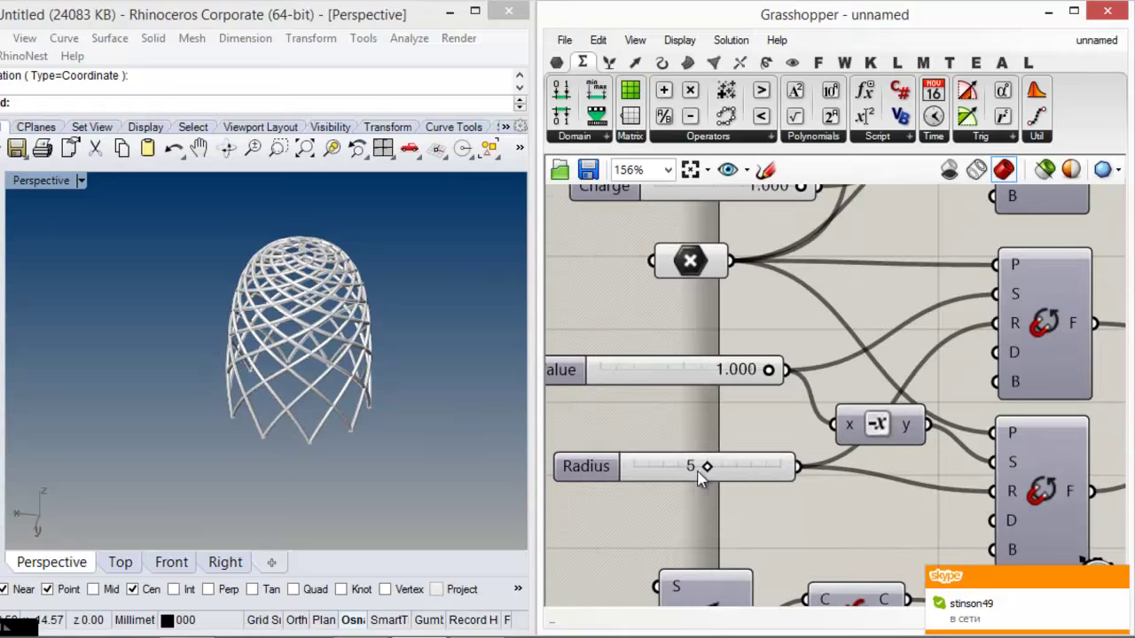
mouse_move(691, 468)
mouse_down()
mouse_move(653, 467)
mouse_move(782, 470)
mouse_move(676, 472)
mouse_move(698, 461)
mouse_up()
- Move the Pipe component up, closer to the Interpolate curve component
scroll(773, 414, down, 5)
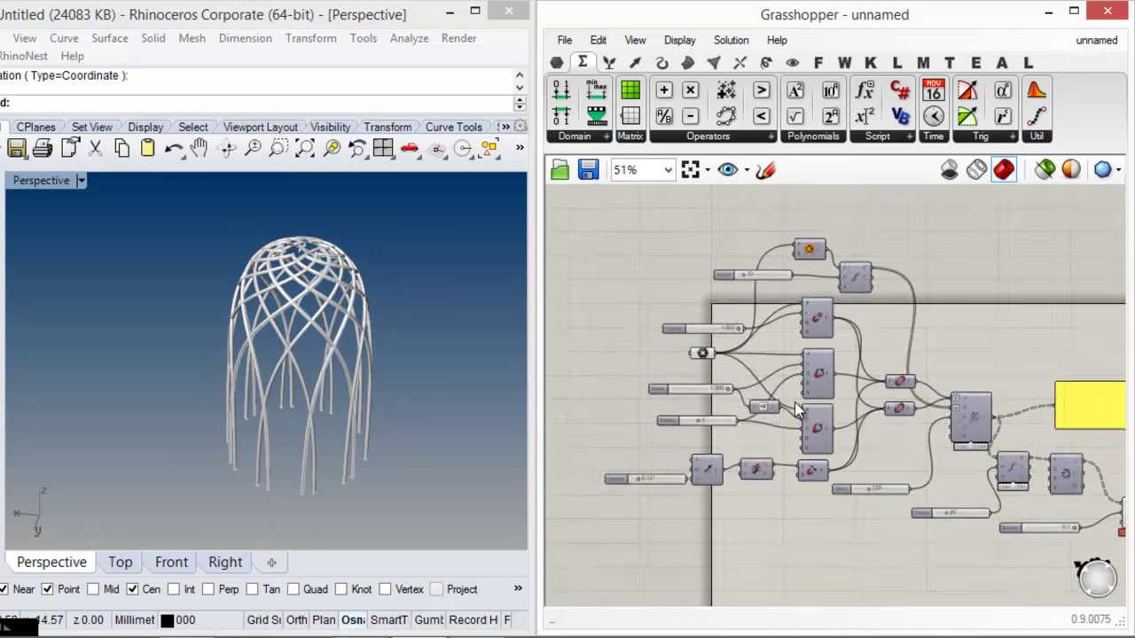
scroll(893, 465, up, 4)
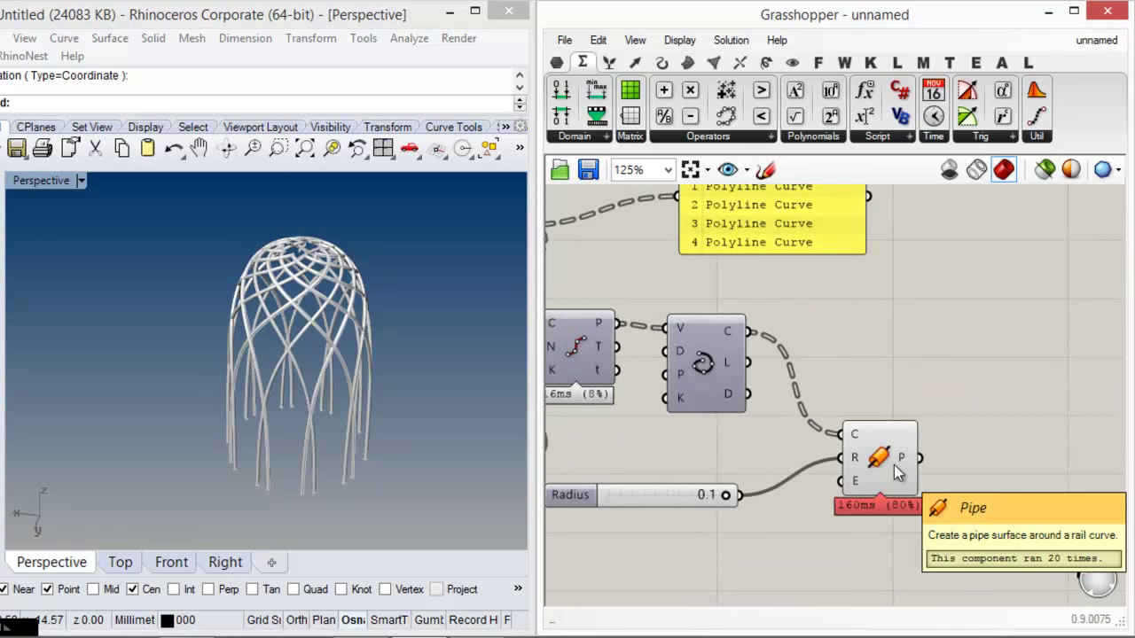
drag(888, 462, 888, 433)
click(935, 355)
- Move the polyline curve panel into line with the Field Line output and nudge the Field Line component into place
right_drag(310, 279, 318, 306)
scroll(317, 276, up, 5)
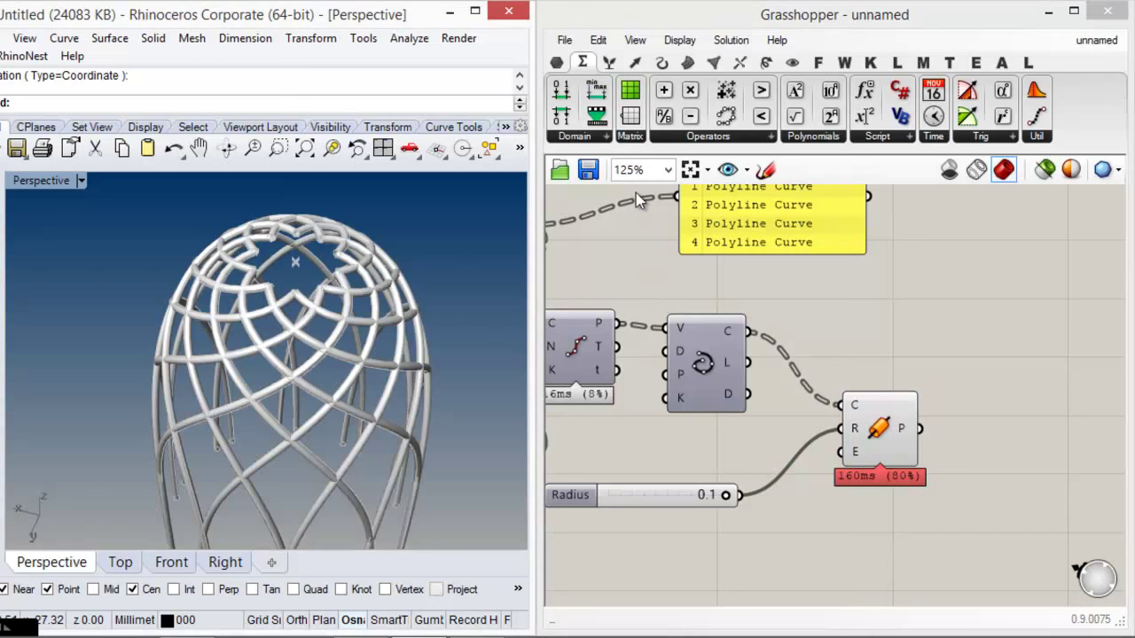
right_drag(712, 269, 737, 303)
drag(774, 234, 855, 275)
click(686, 246)
click(716, 296)
scroll(720, 281, down, 3)
scroll(700, 301, up, 2)
drag(692, 292, 685, 291)
click(768, 253)
- Zoom in on the pipe crossings of the dome and switch the preview to slow and smooth meshing
right_drag(319, 302, 299, 324)
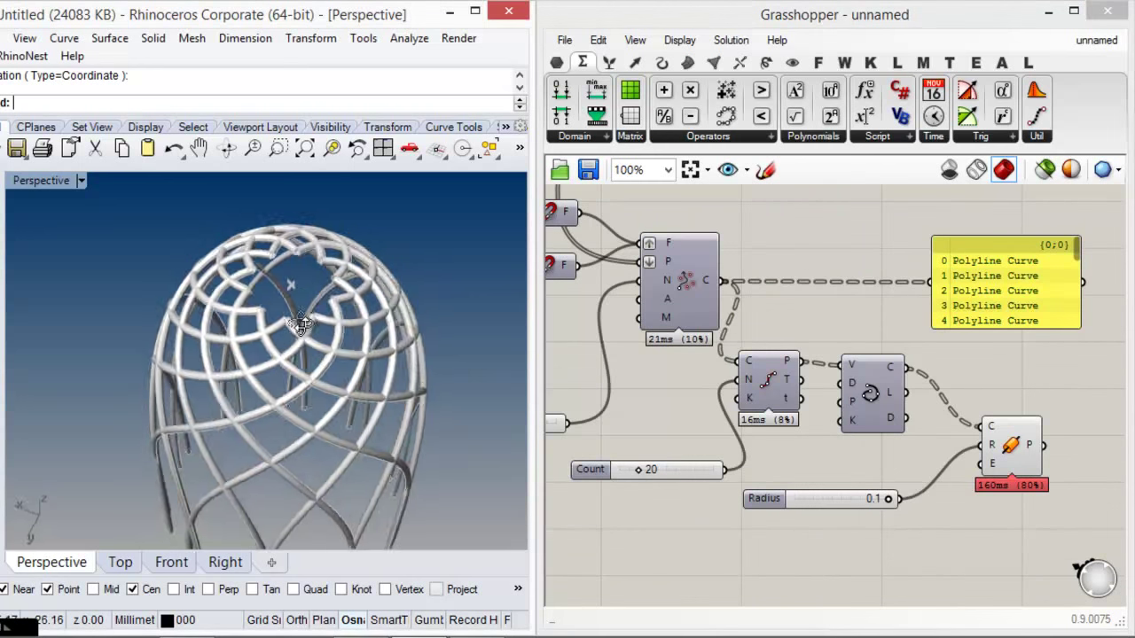
scroll(359, 330, up, 5)
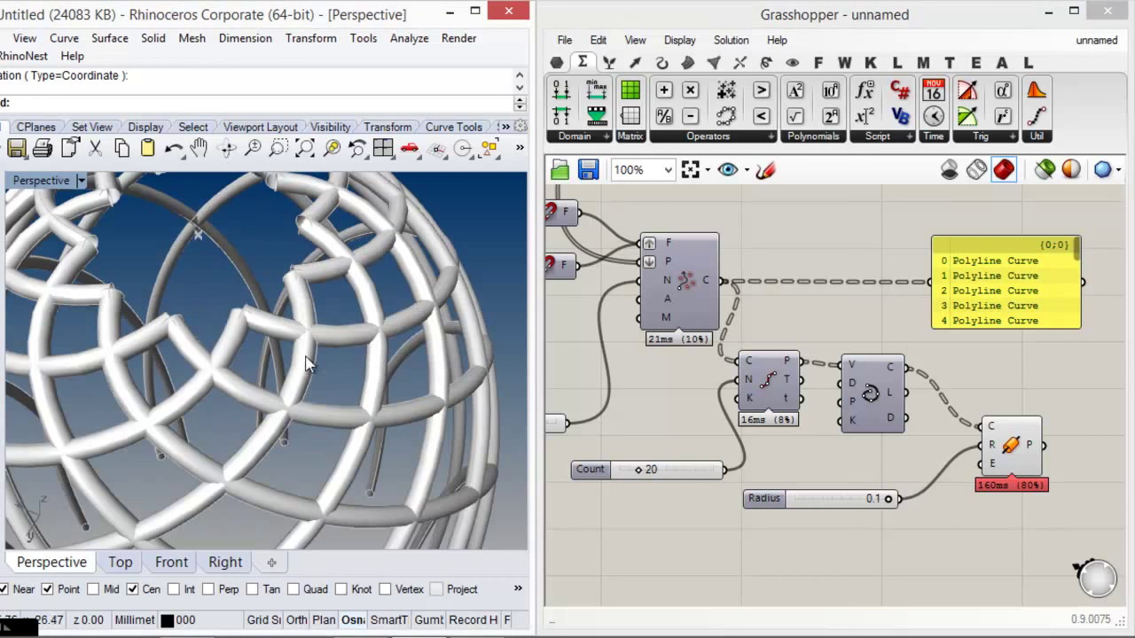
scroll(283, 384, up, 3)
scroll(334, 290, up, 5)
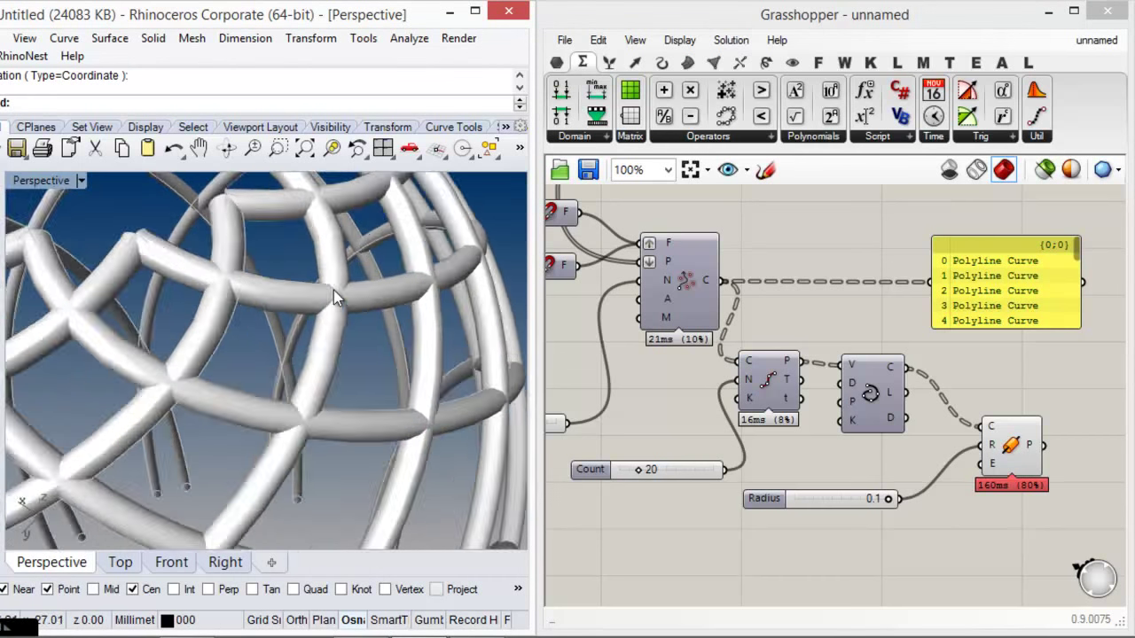
scroll(353, 308, down, 8)
scroll(426, 301, up, 3)
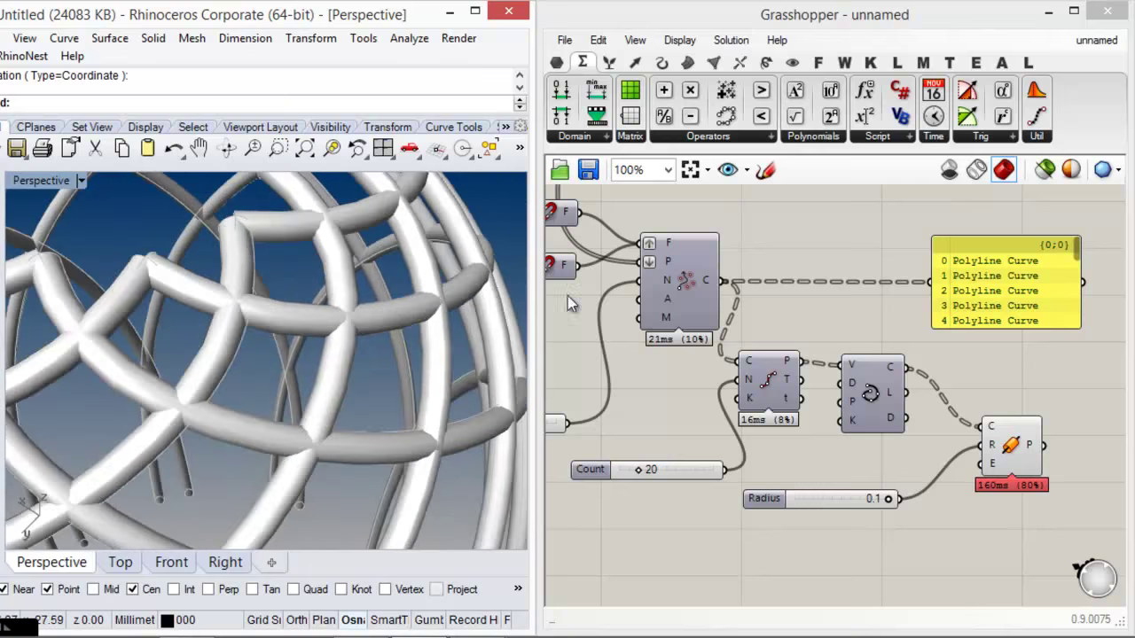
click(1113, 175)
click(1033, 253)
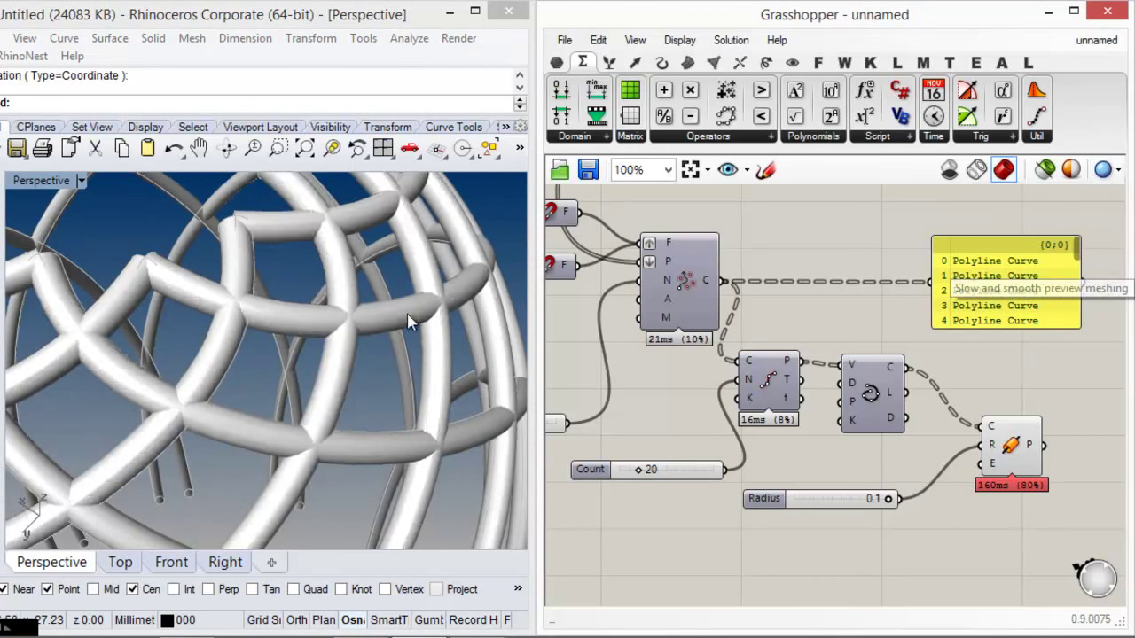
- Examine the smoothed pipe crossings up close and from a distance
right_drag(415, 322, 380, 325)
scroll(254, 339, up, 5)
scroll(297, 311, down, 10)
scroll(273, 268, up, 4)
right_drag(335, 239, 328, 341)
right_drag(375, 431, 300, 270)
scroll(390, 366, down, 4)
scroll(607, 315, down, 5)
- Move the Circle component down, closer to the Divide Curve and Point Charge components
right_drag(601, 314, 800, 411)
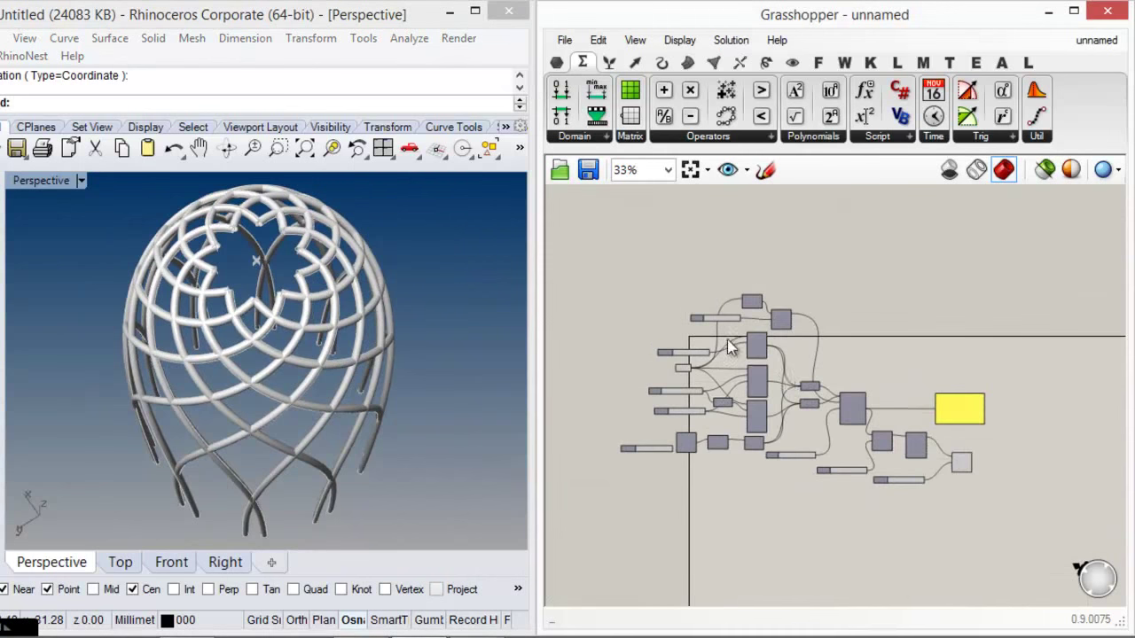
scroll(727, 339, up, 3)
drag(722, 254, 776, 286)
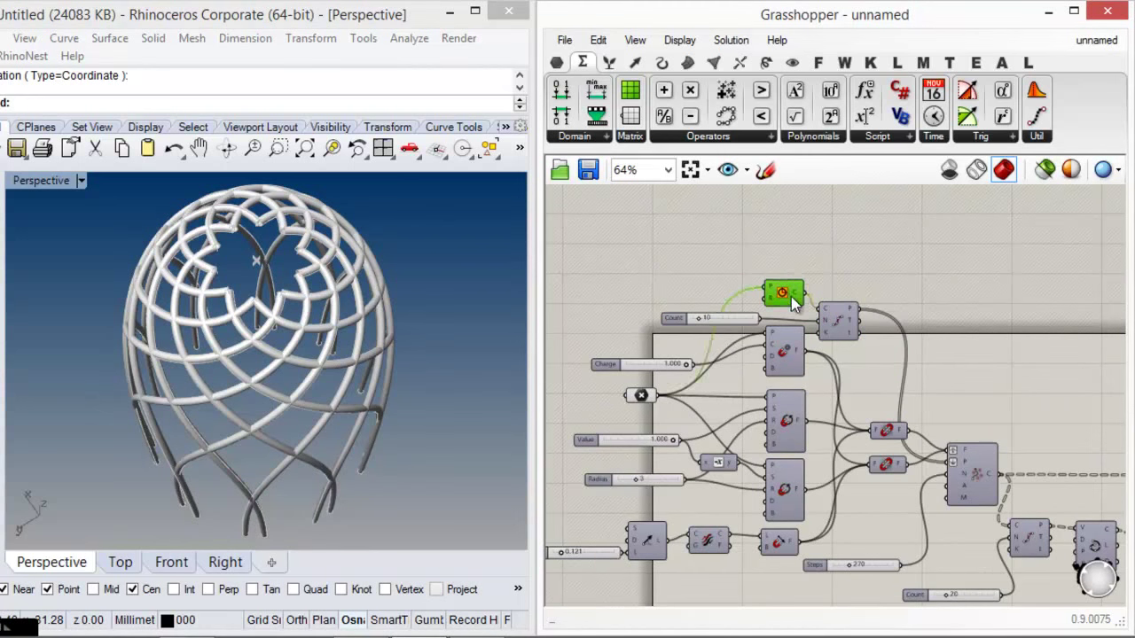
- Examine the open crown of the dome from above, around its centre point, and the structure's sides
right_drag(162, 396, 284, 410)
right_drag(264, 251, 312, 272)
scroll(292, 328, up, 6)
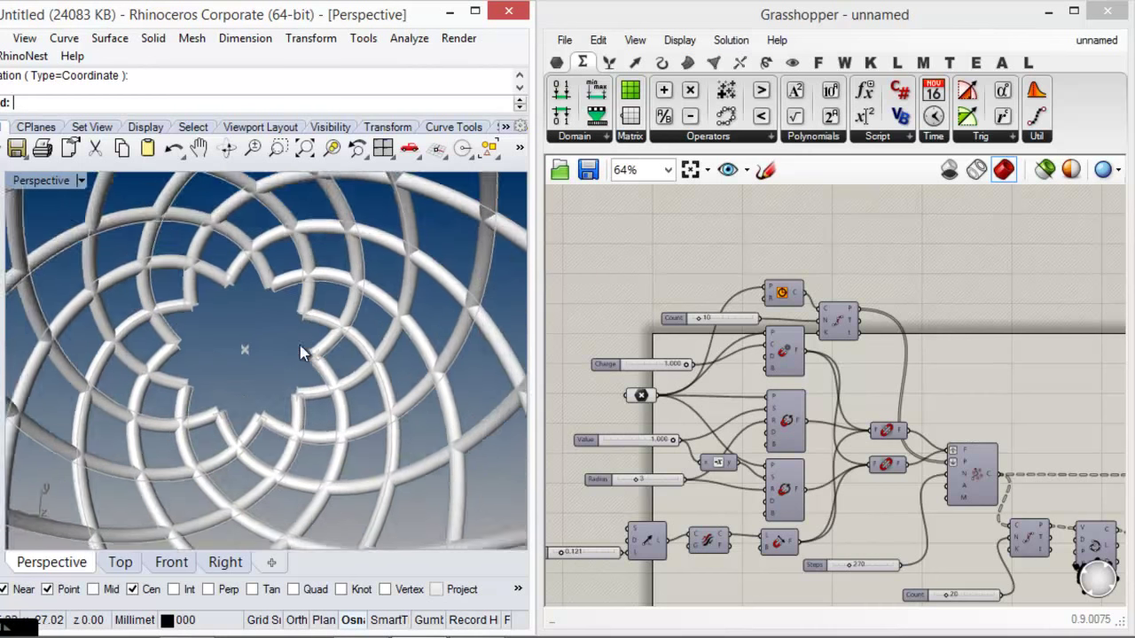
scroll(292, 331, up, 2)
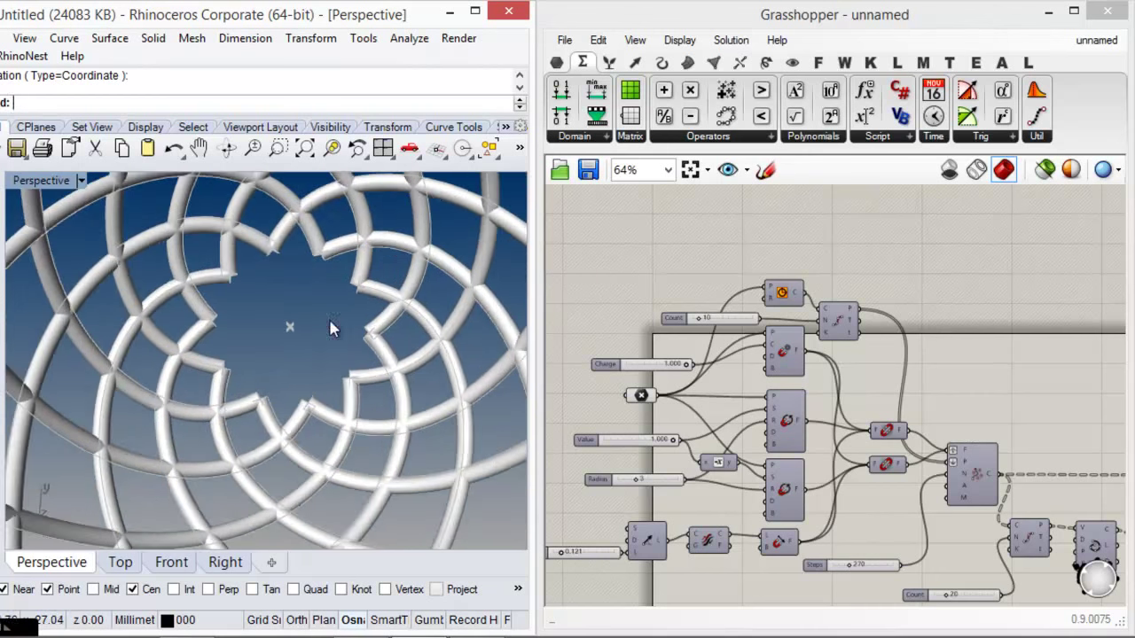
right_drag(335, 253, 309, 393)
scroll(320, 312, down, 10)
right_drag(319, 312, 332, 428)
scroll(344, 260, up, 5)
right_drag(346, 259, 508, 420)
- Bring up the options of the Point parameter
right_click(643, 393)
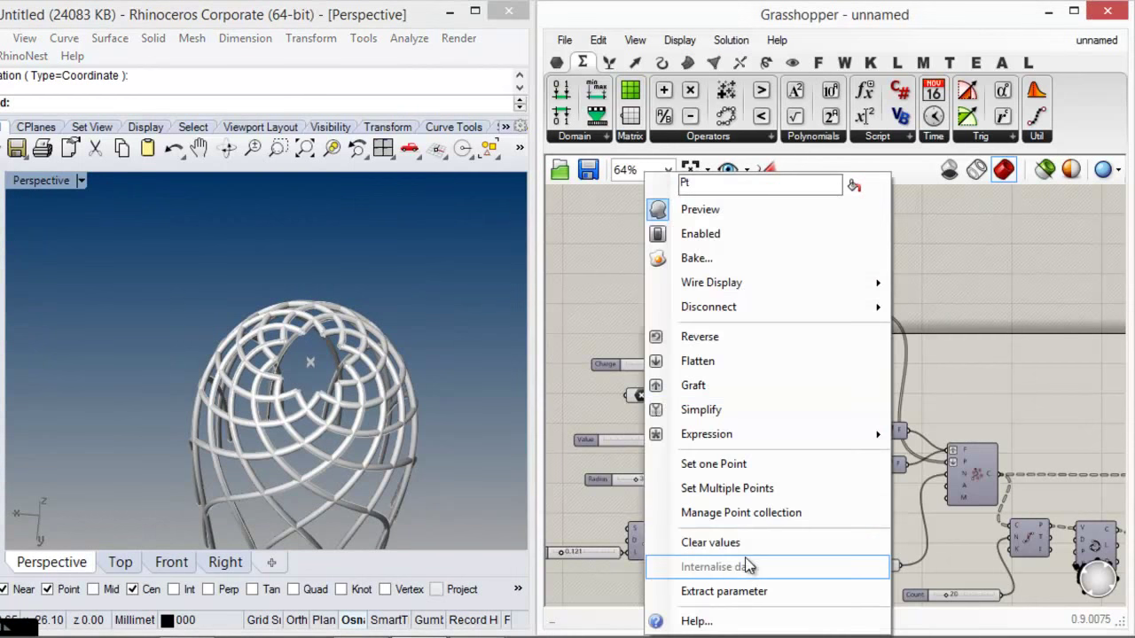